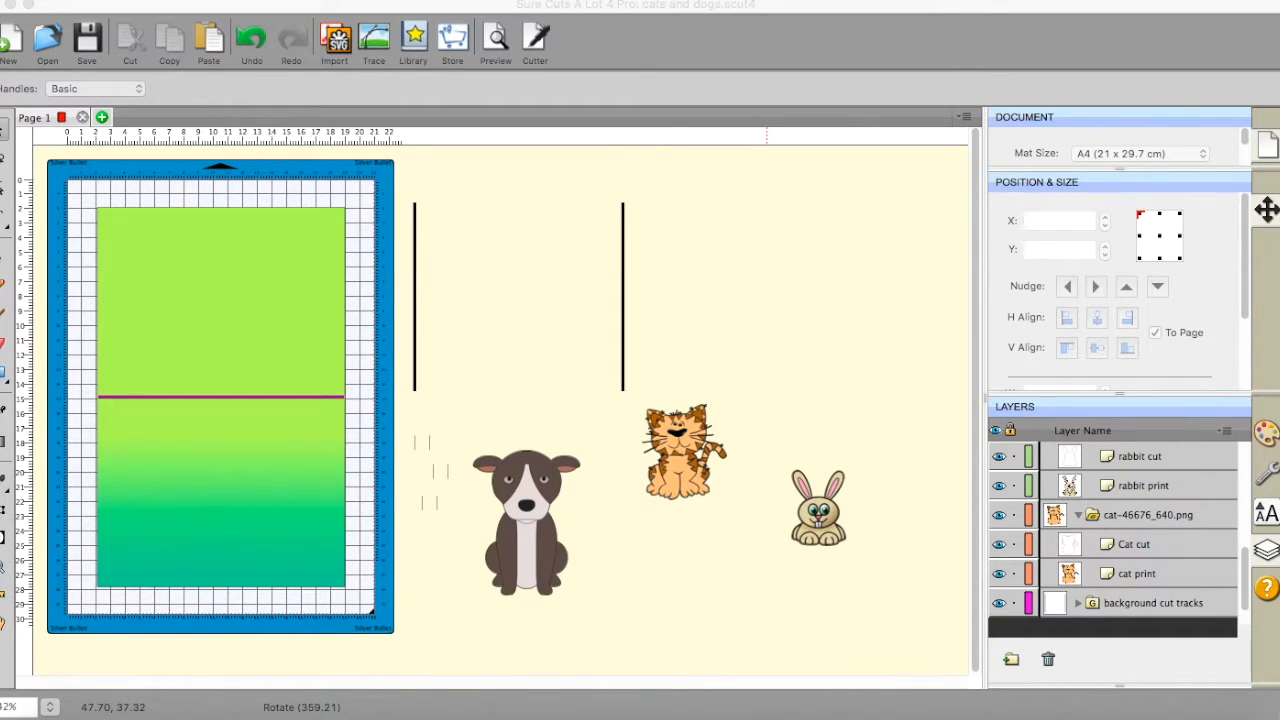
# - Check the general and editing preferences, including the nudge and arrow key increments, and accept them
pyautogui.click(167, 90)
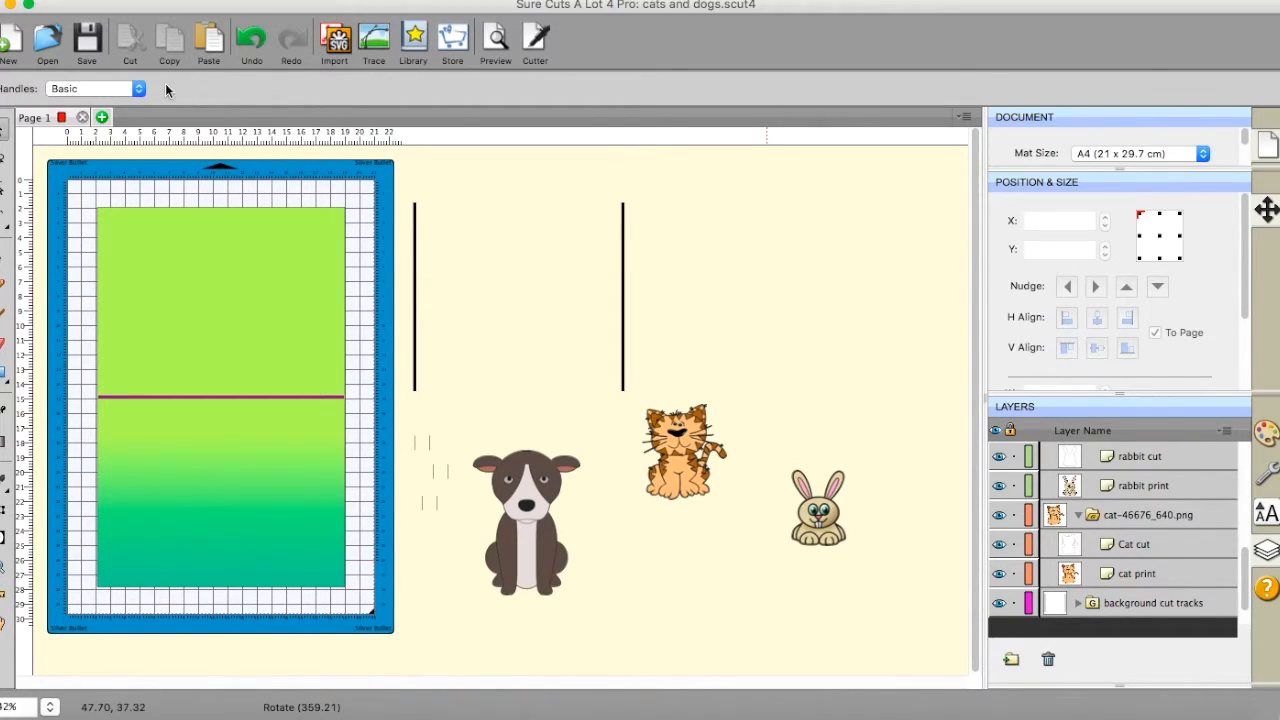
pyautogui.click(150, 0)
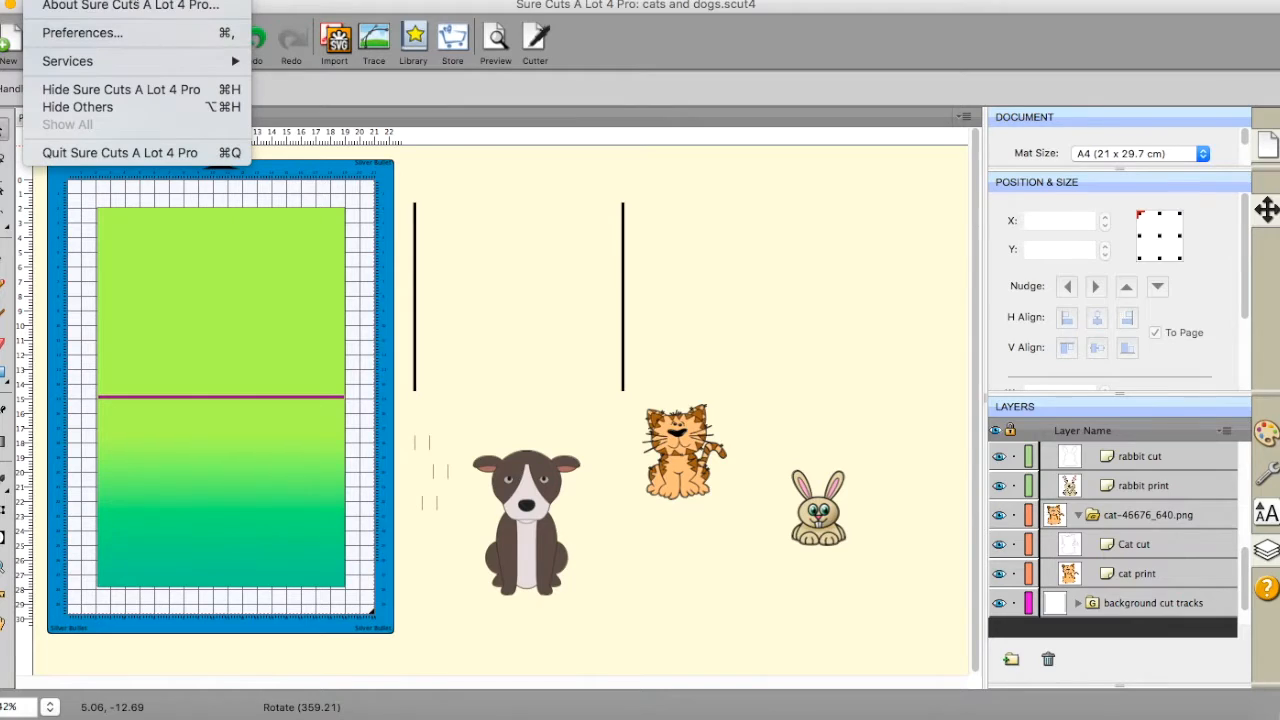
pyautogui.click(110, 33)
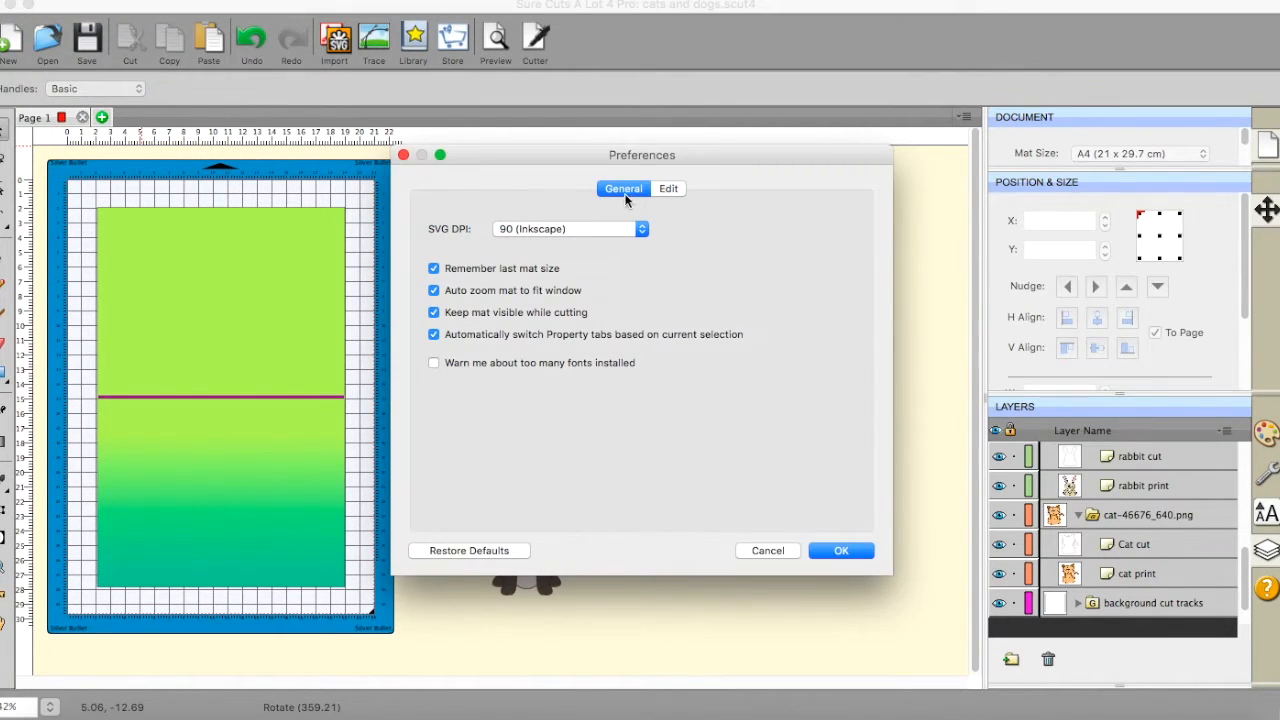
pyautogui.click(671, 190)
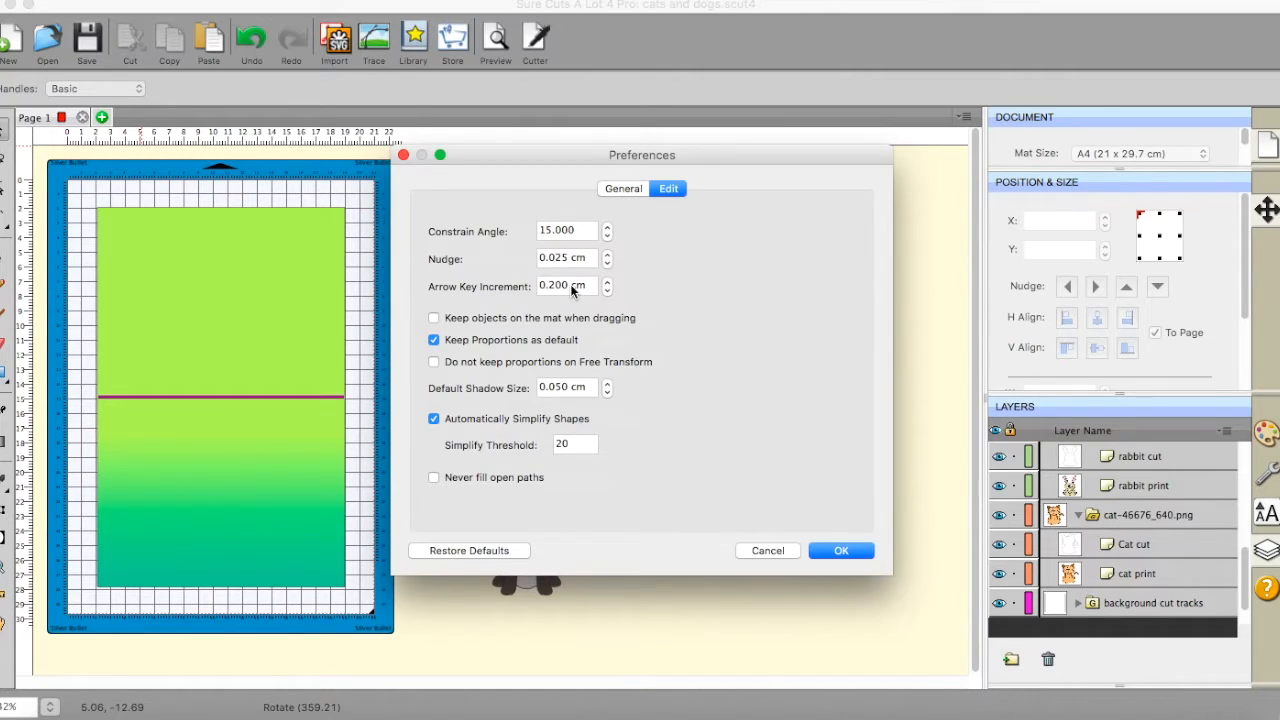
pyautogui.click(842, 551)
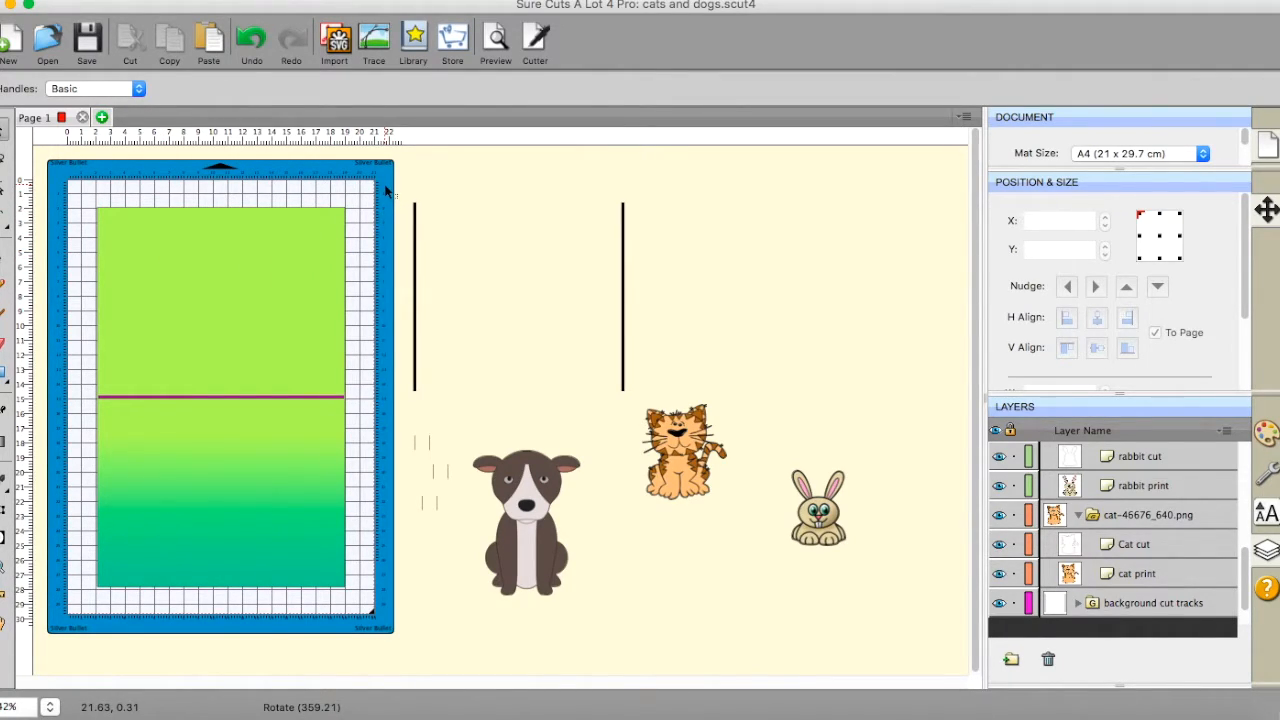
# - Place the two long cut tracks on the card's upper half at X about 3.4 cm, spanning from the card's upper edge to the purple line
pyautogui.moveTo(384, 184); pyautogui.dragTo(660, 408)
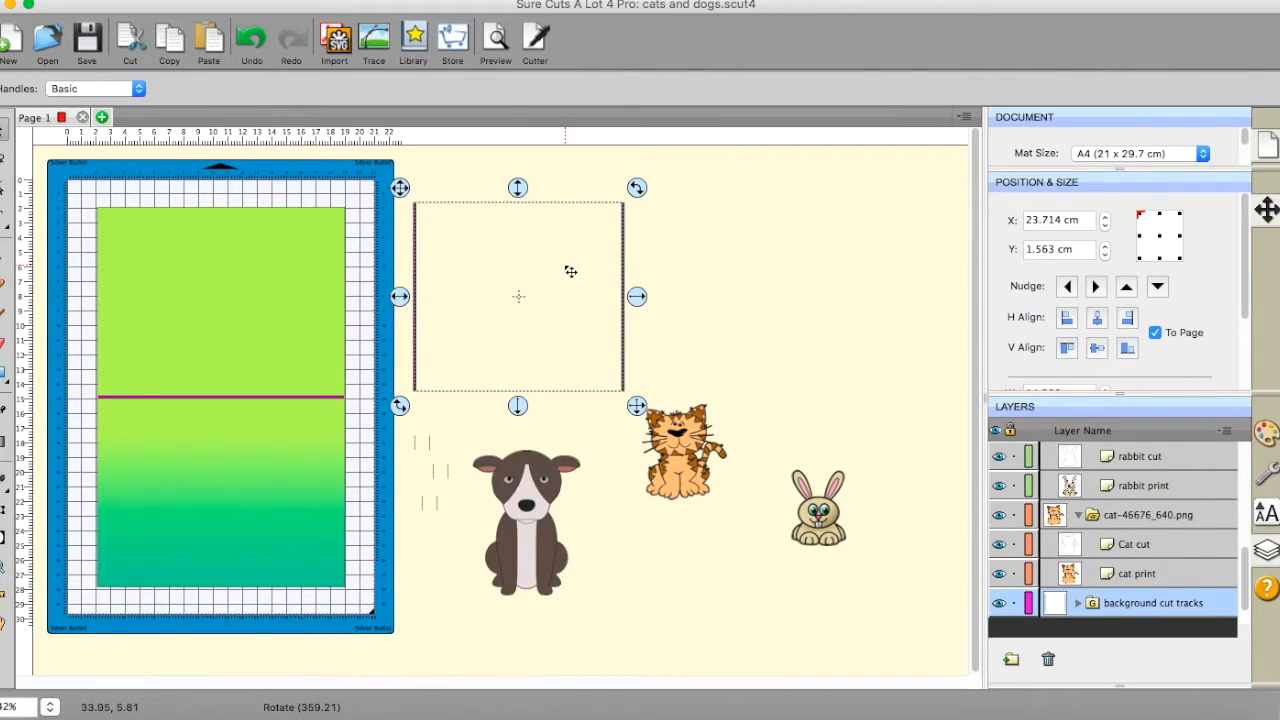
pyautogui.moveTo(565, 268); pyautogui.dragTo(268, 286)
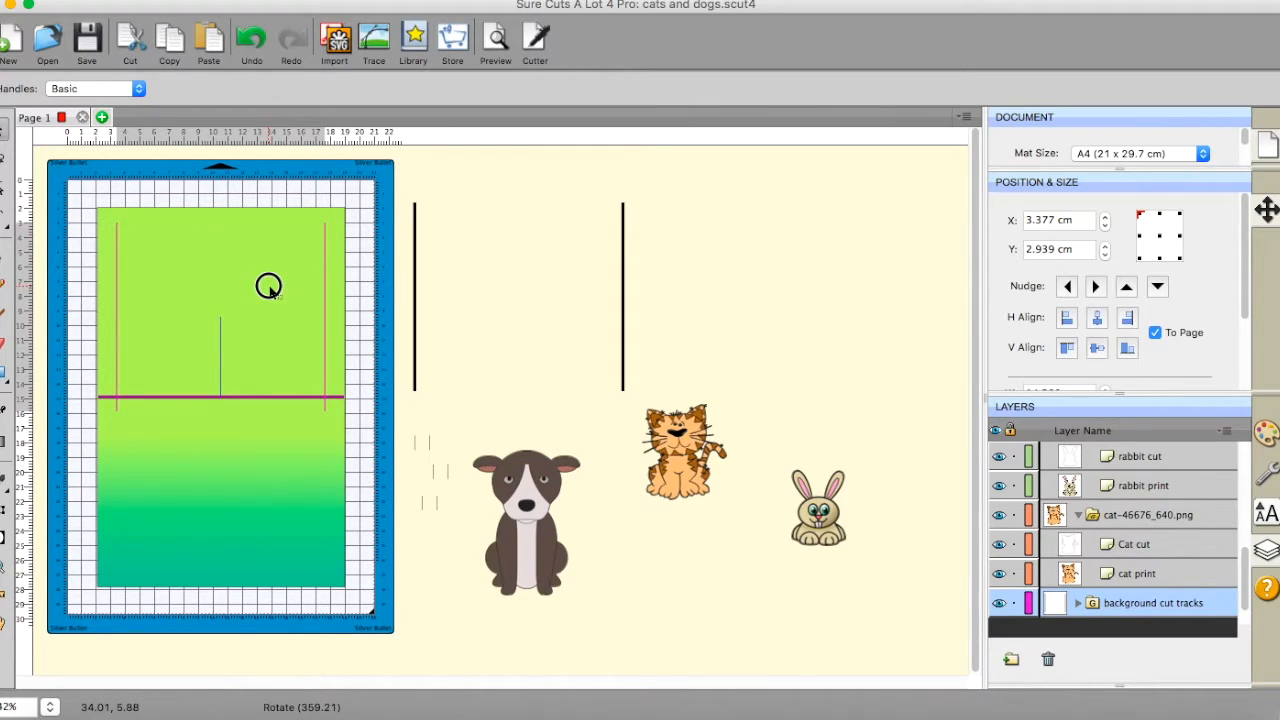
pyautogui.moveTo(268, 286); pyautogui.dragTo(270, 288)
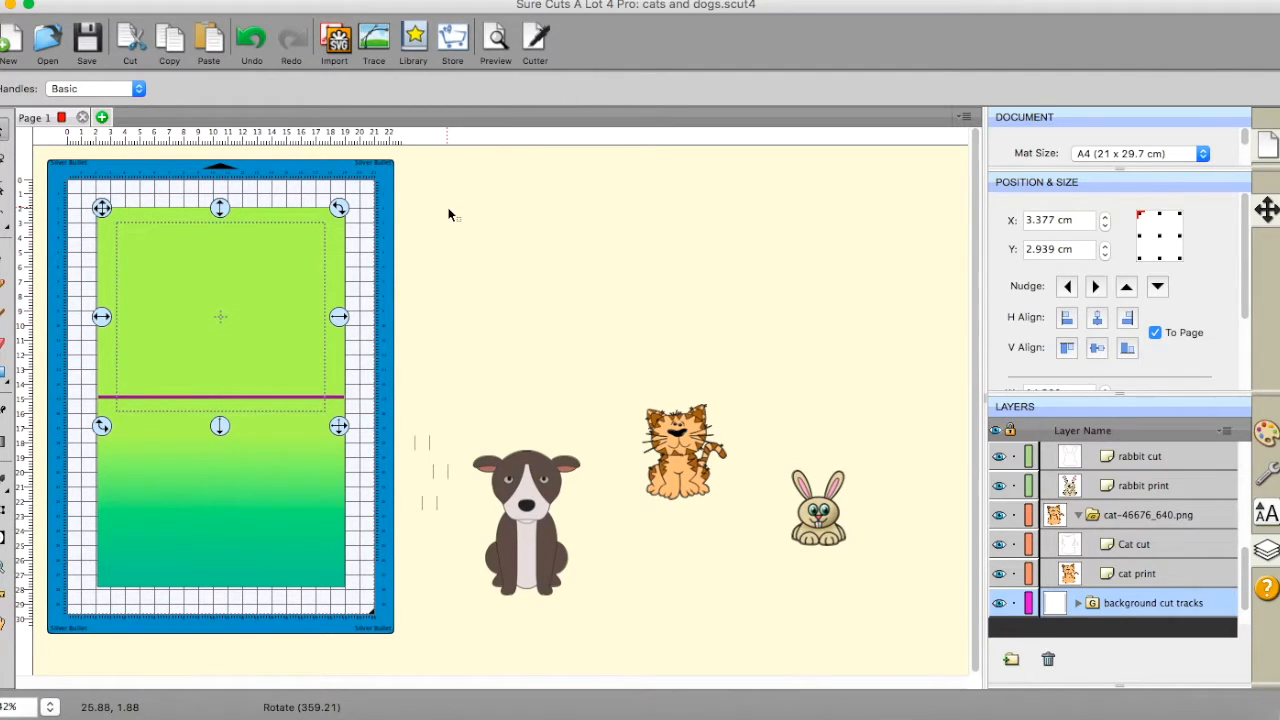
pyautogui.press('Up')
pyautogui.press('Up')
pyautogui.press('Up')
pyautogui.press('Up')
pyautogui.press('Up')
pyautogui.press('Up')
pyautogui.press('Up')
pyautogui.press('Up')
pyautogui.press('Up')
pyautogui.press('Up')
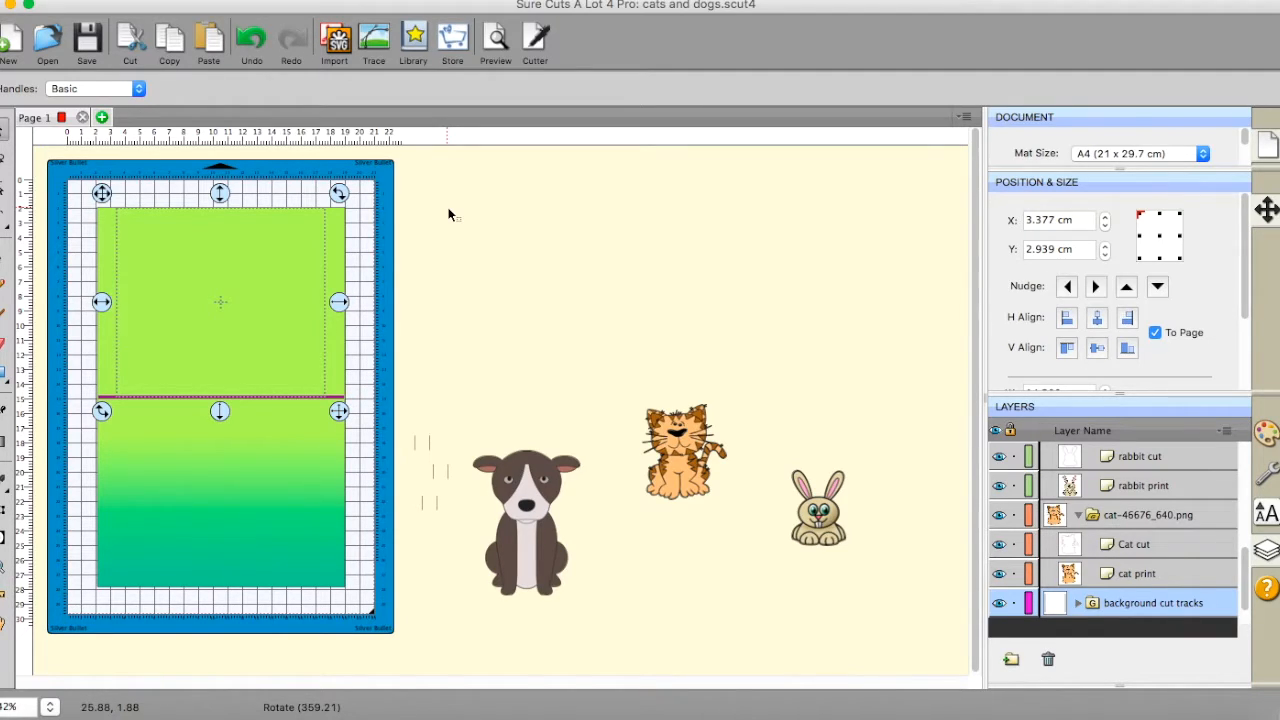
# - Bring the background cut tracks to the front of the green card
pyautogui.rightClick(283, 274)
pyautogui.moveTo(318, 294)
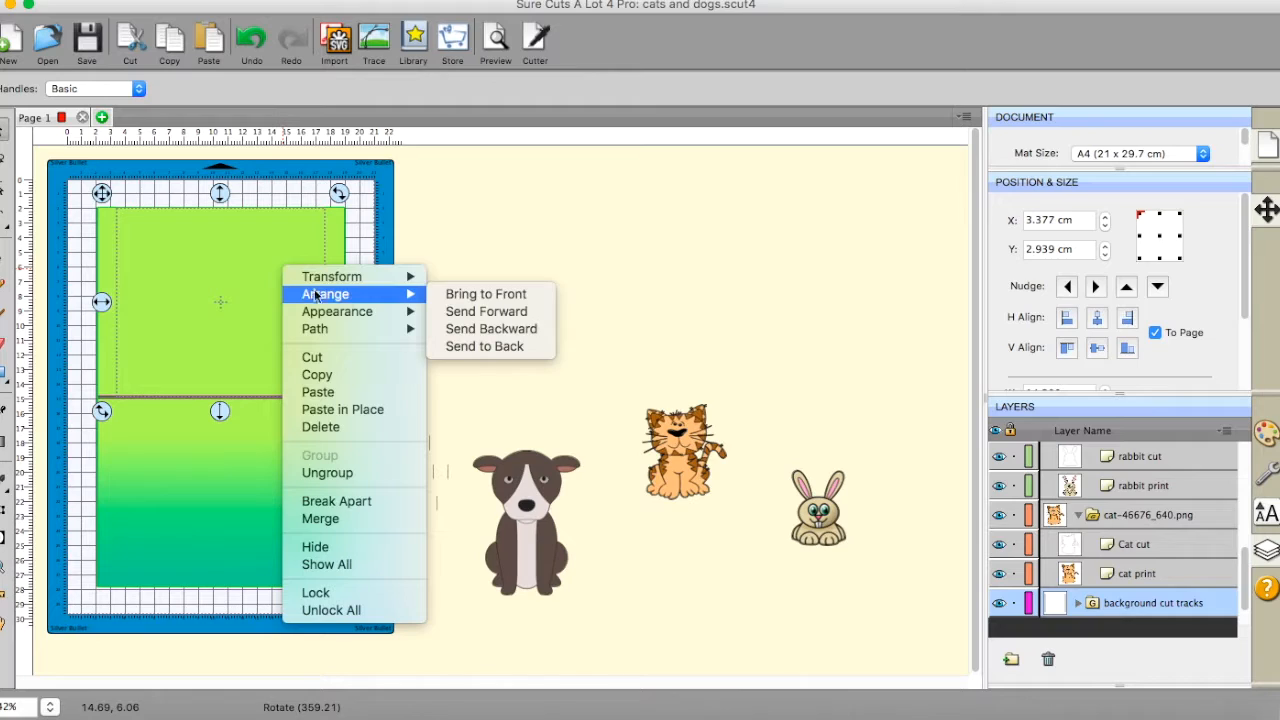
pyautogui.click(467, 294)
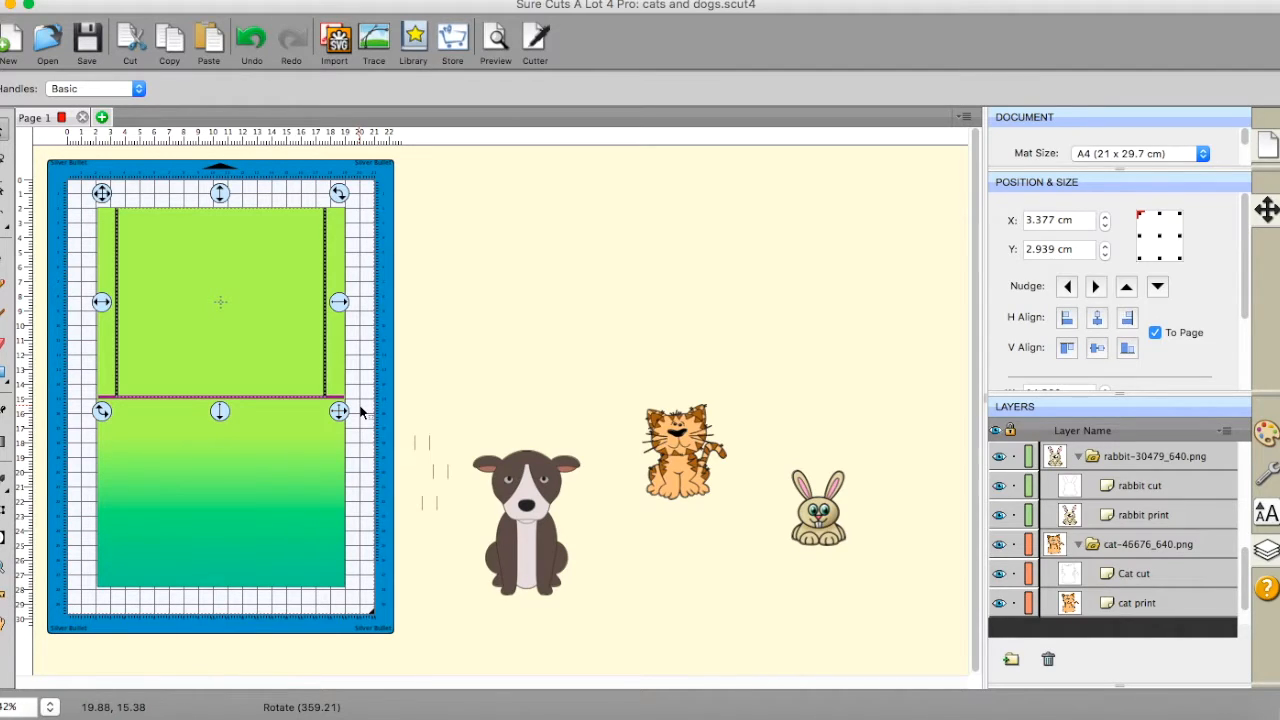
# - Nudge the background cut tracks down about 1 cm so their lower ends extend past the purple line, and deselect them
pyautogui.press('Down')
pyautogui.press('Down')
pyautogui.press('Down')
pyautogui.press('Down')
pyautogui.press('Down')
pyautogui.press('Down')
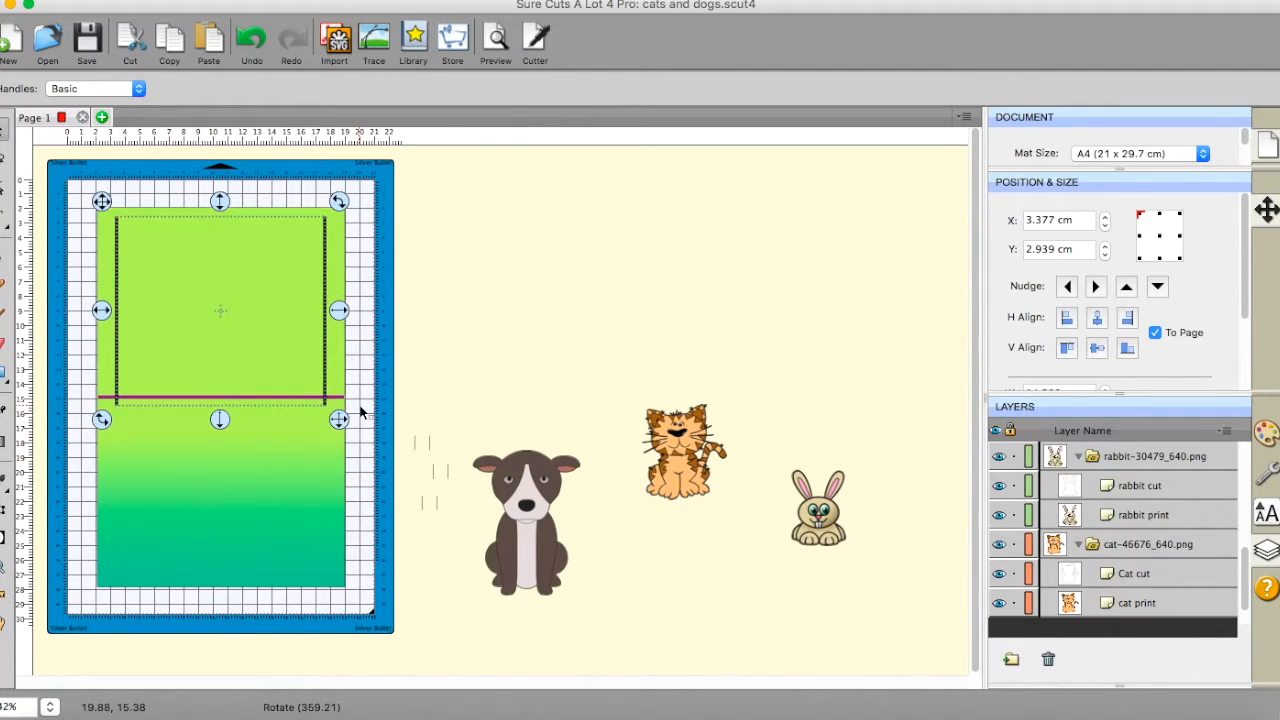
pyautogui.press('Down')
pyautogui.press('Down')
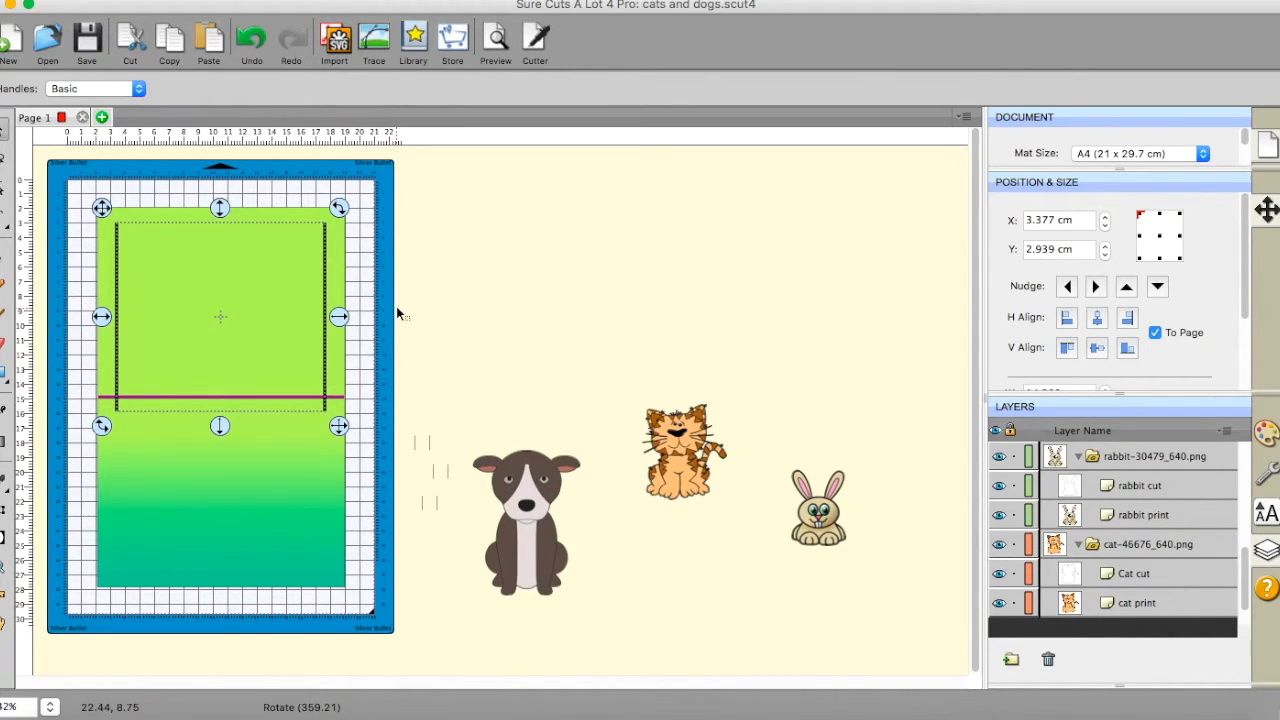
pyautogui.click(428, 303)
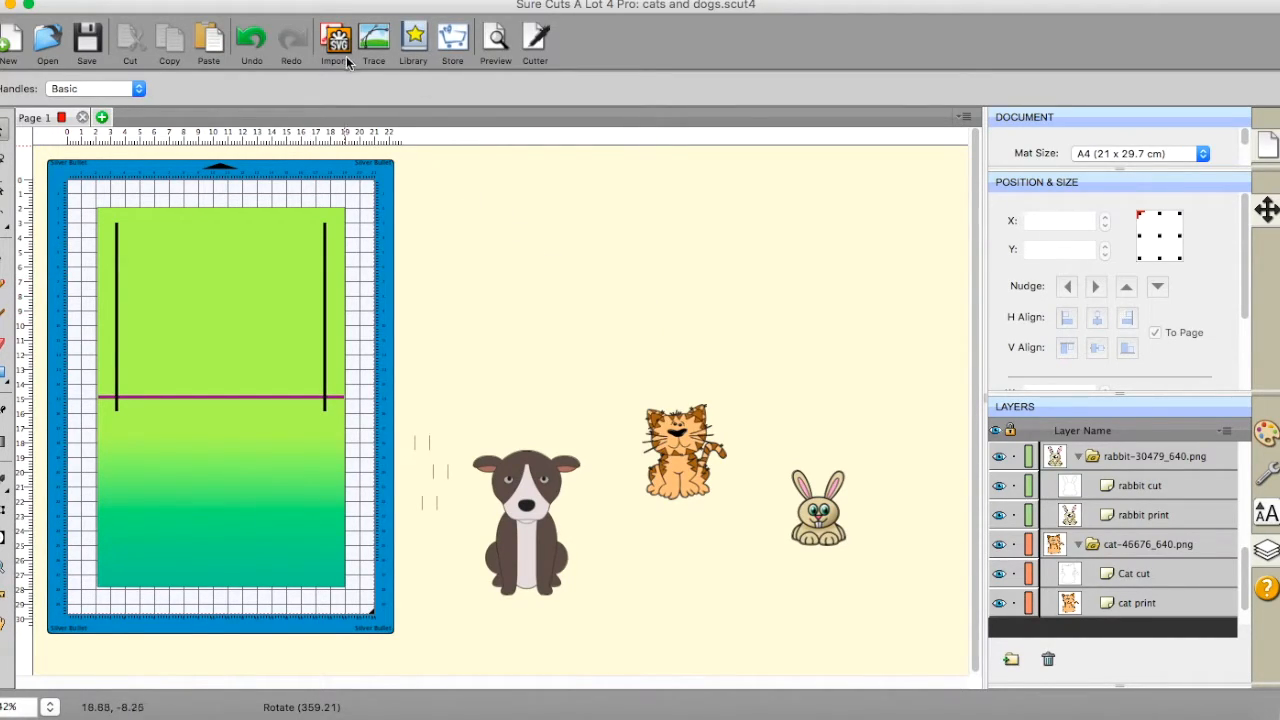
pyautogui.click(670, 455)
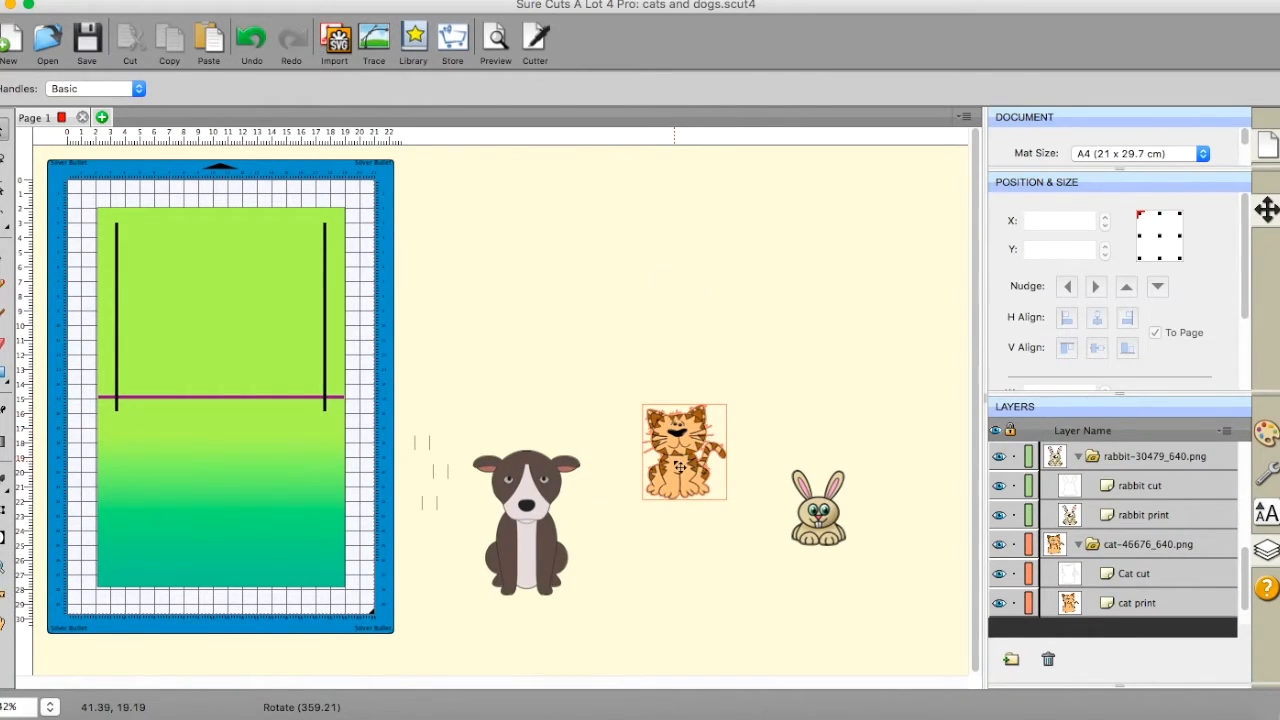
pyautogui.click(783, 408)
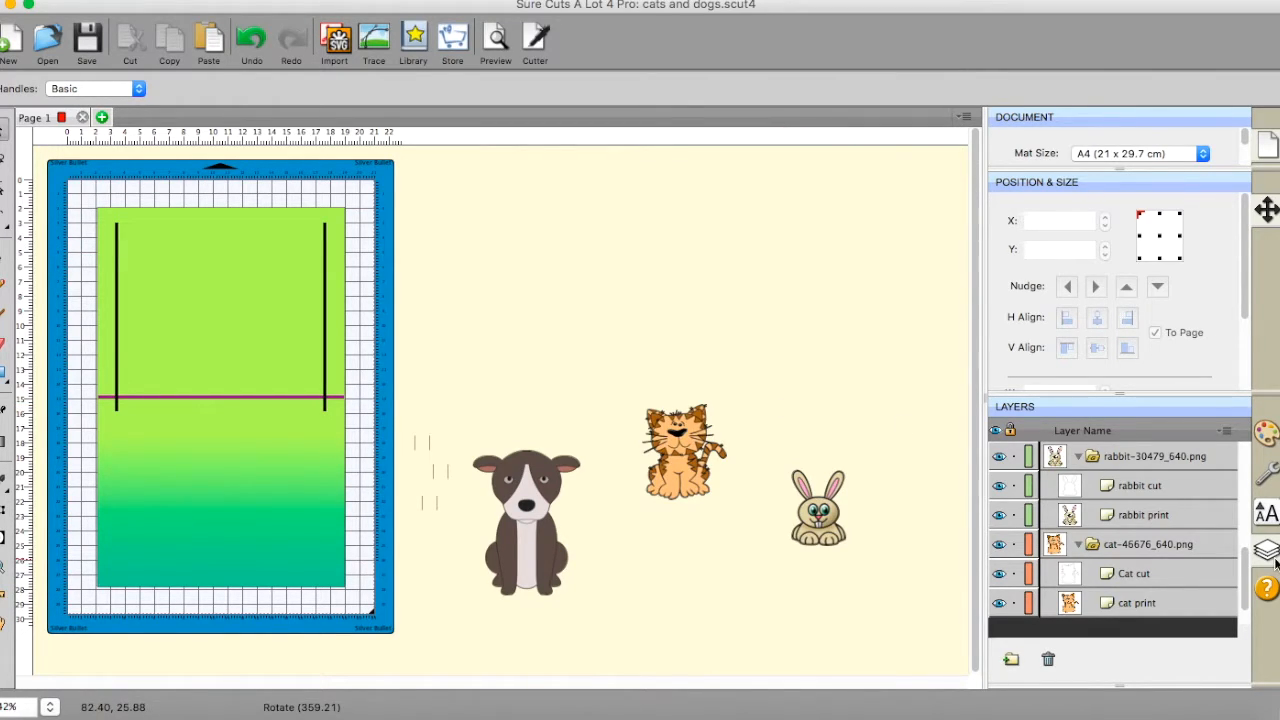
pyautogui.click(825, 515)
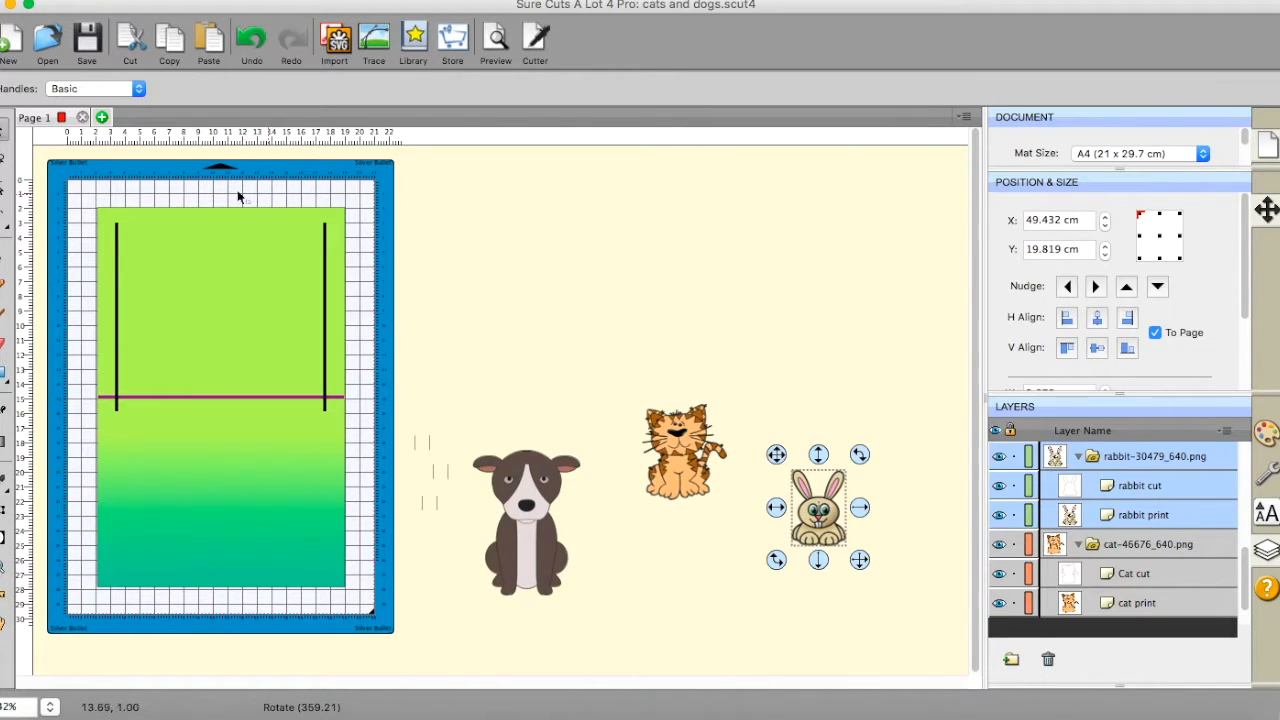
# - Group the green card background, purple line and cut tracks on the mat, and lock the group
pyautogui.click(68, 183)
pyautogui.moveTo(68, 183); pyautogui.dragTo(366, 659)
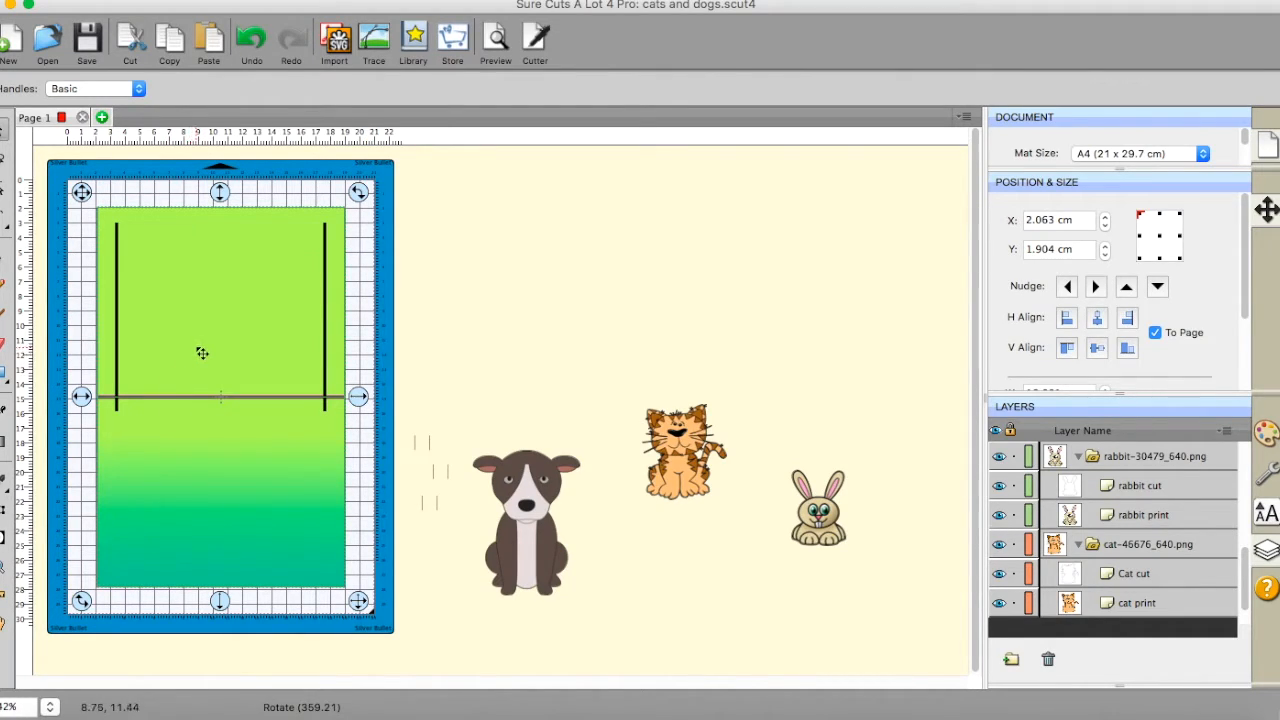
pyautogui.rightClick(202, 353)
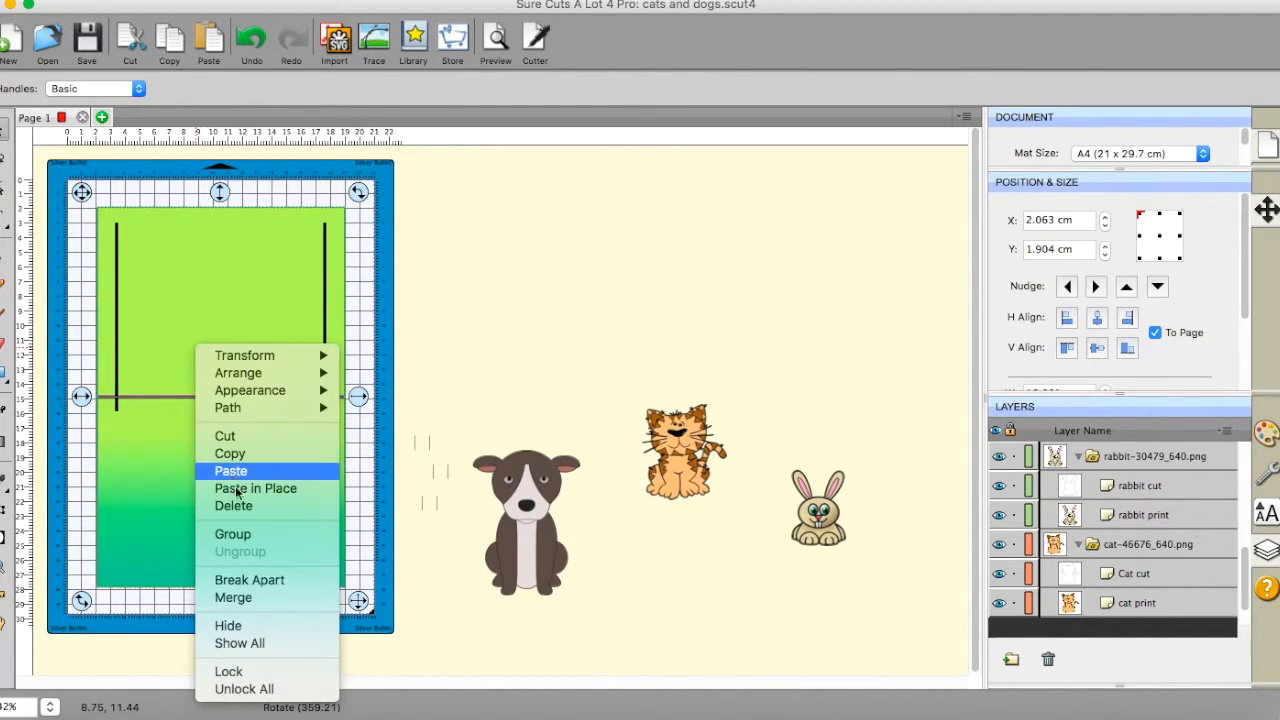
pyautogui.click(246, 538)
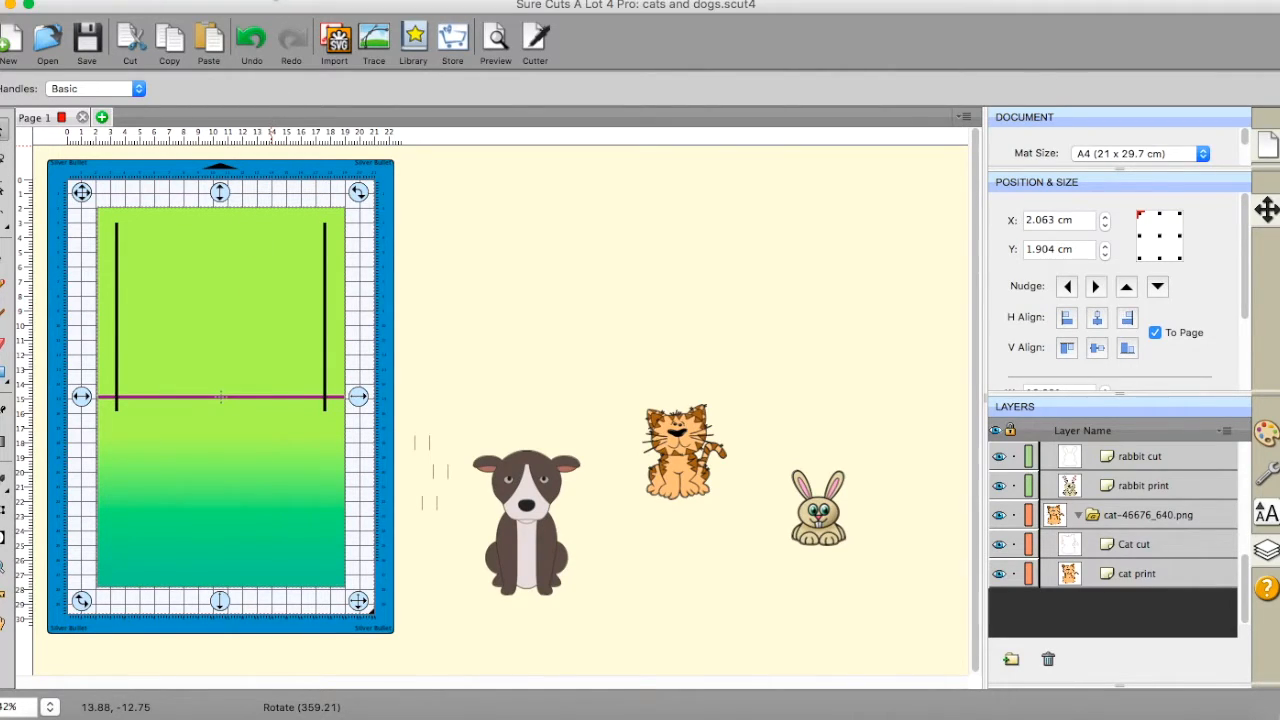
pyautogui.click(272, 0)
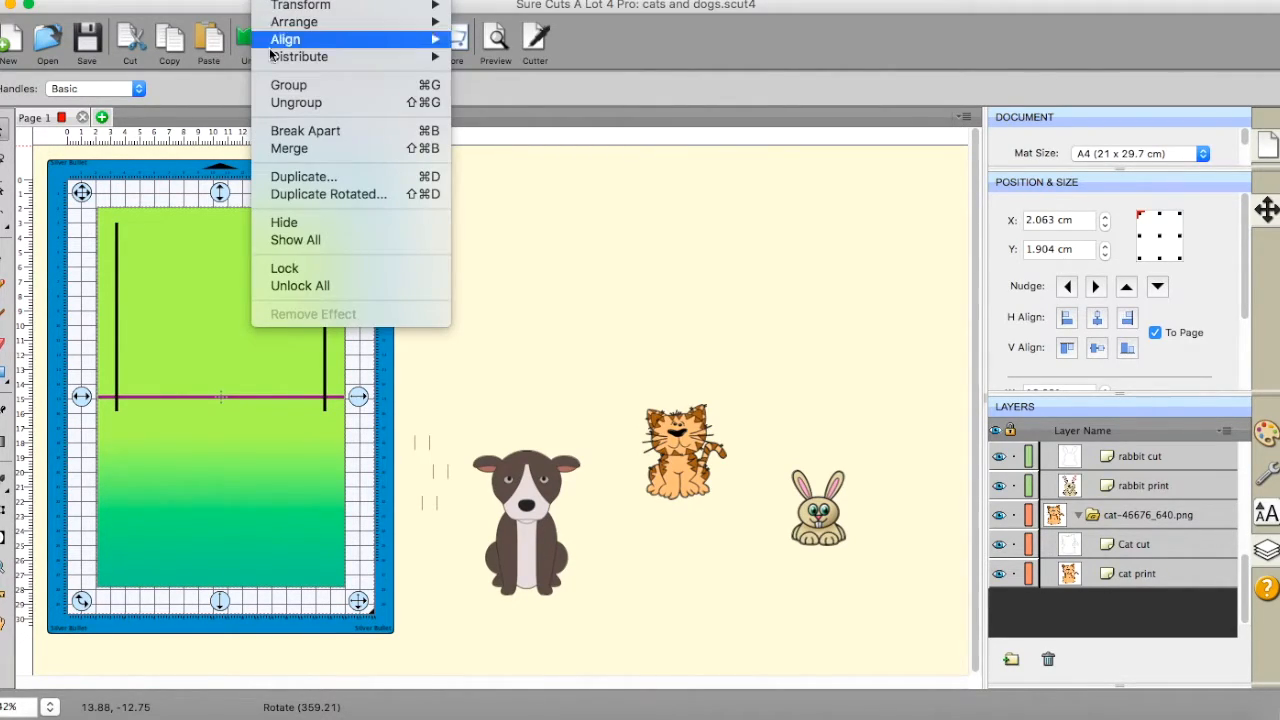
pyautogui.click(263, 270)
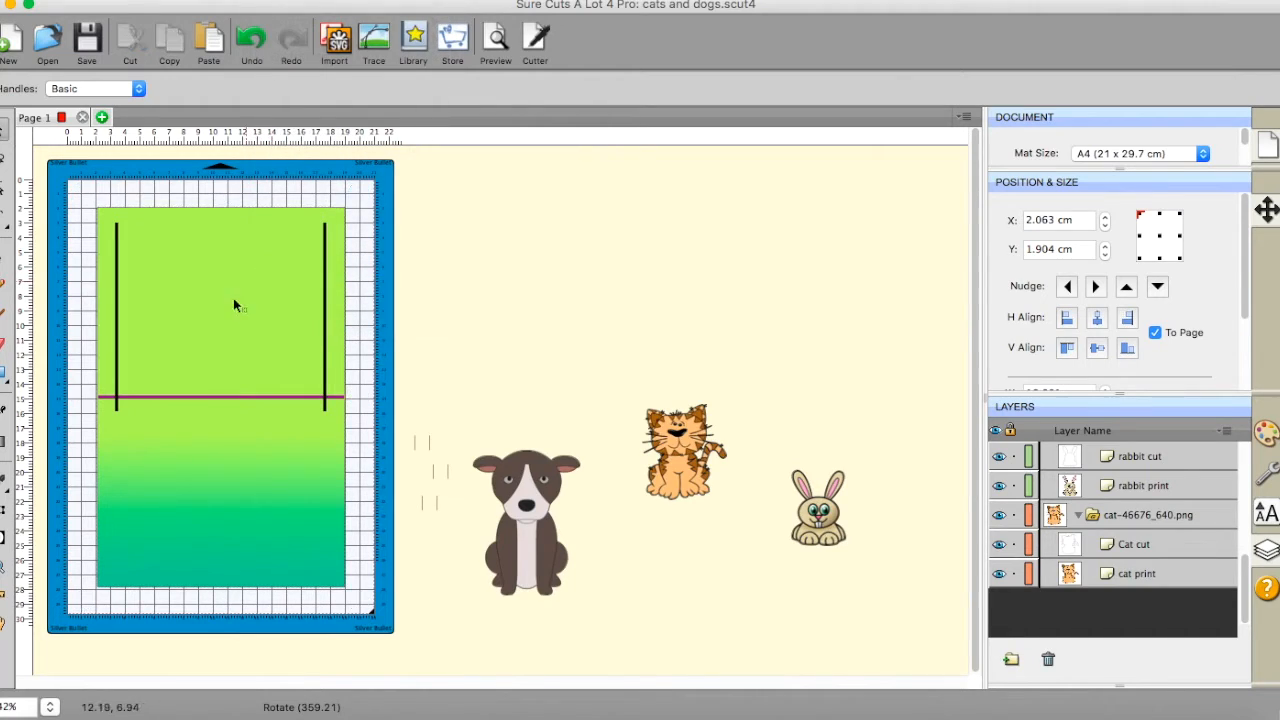
# - Test the lock by trying to move the tracks and the card background
pyautogui.moveTo(320, 346); pyautogui.dragTo(398, 332)
pyautogui.moveTo(121, 287); pyautogui.dragTo(535, 315)
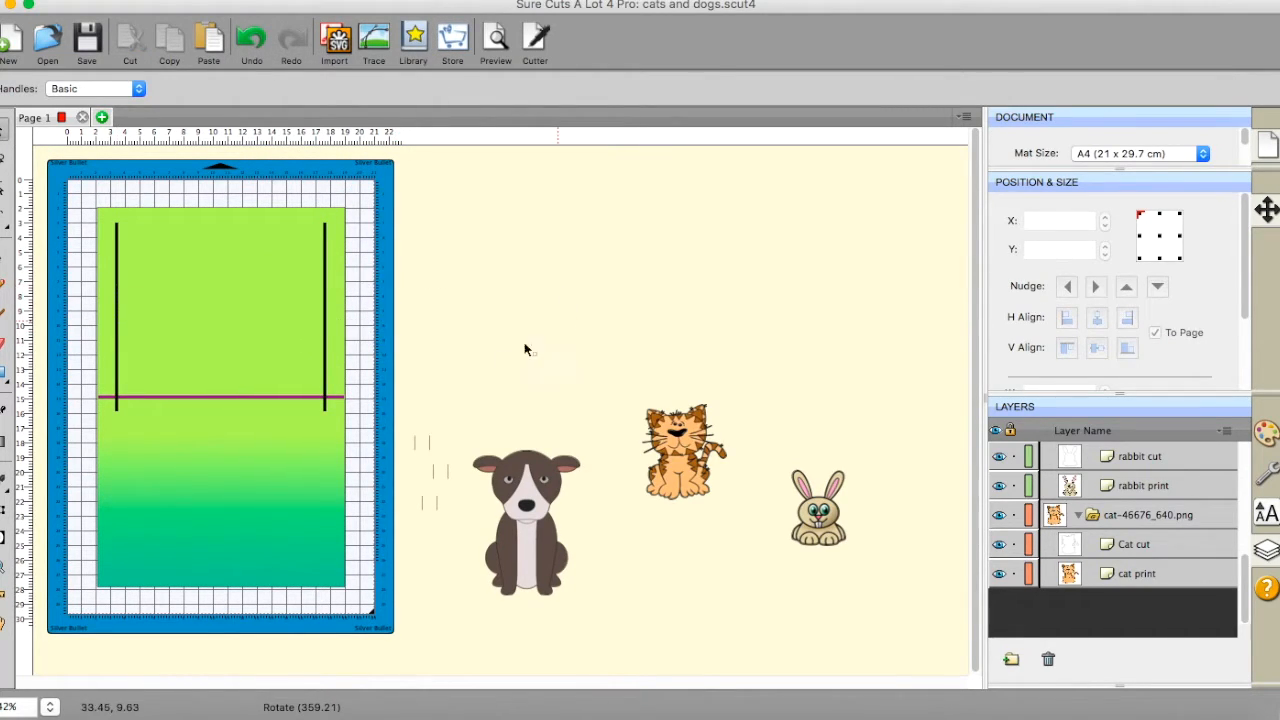
pyautogui.moveTo(349, 452); pyautogui.dragTo(465, 284)
pyautogui.click(465, 284)
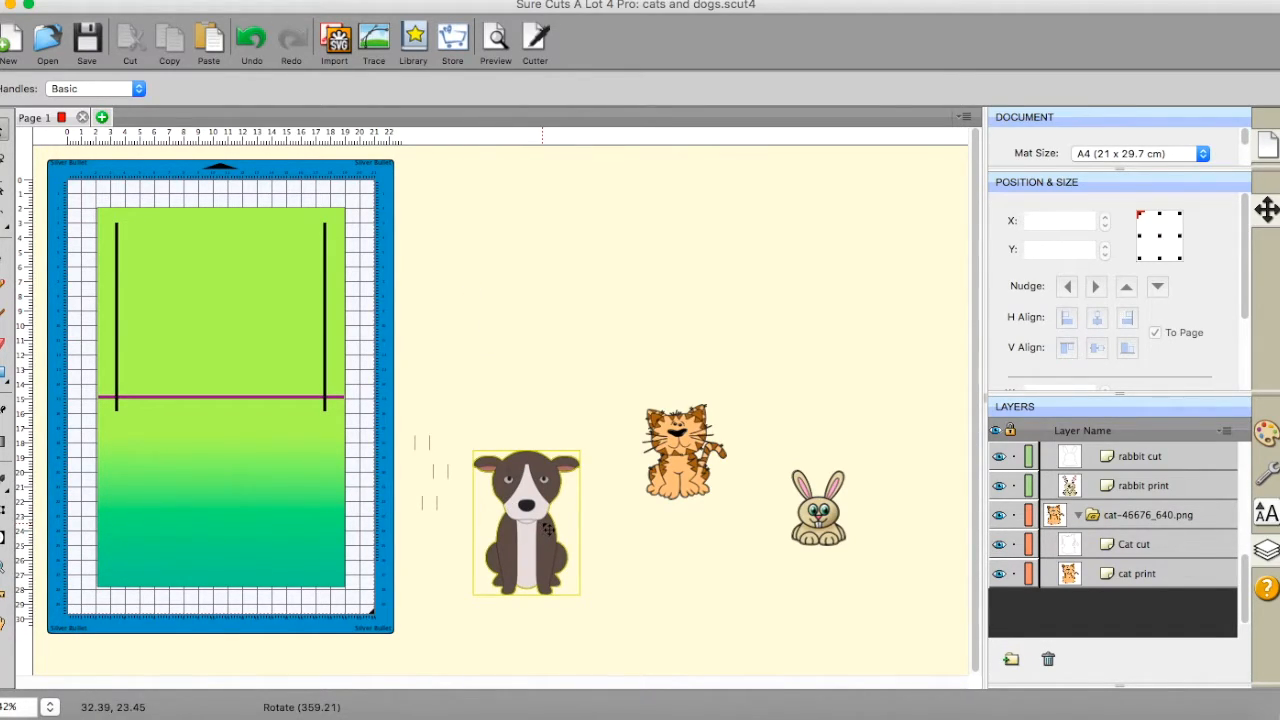
# - Move the dog onto the card at about X 5.7 cm, Y 6.6 cm and bring it to the front
pyautogui.moveTo(547, 527); pyautogui.dragTo(222, 352)
pyautogui.rightClick(223, 353)
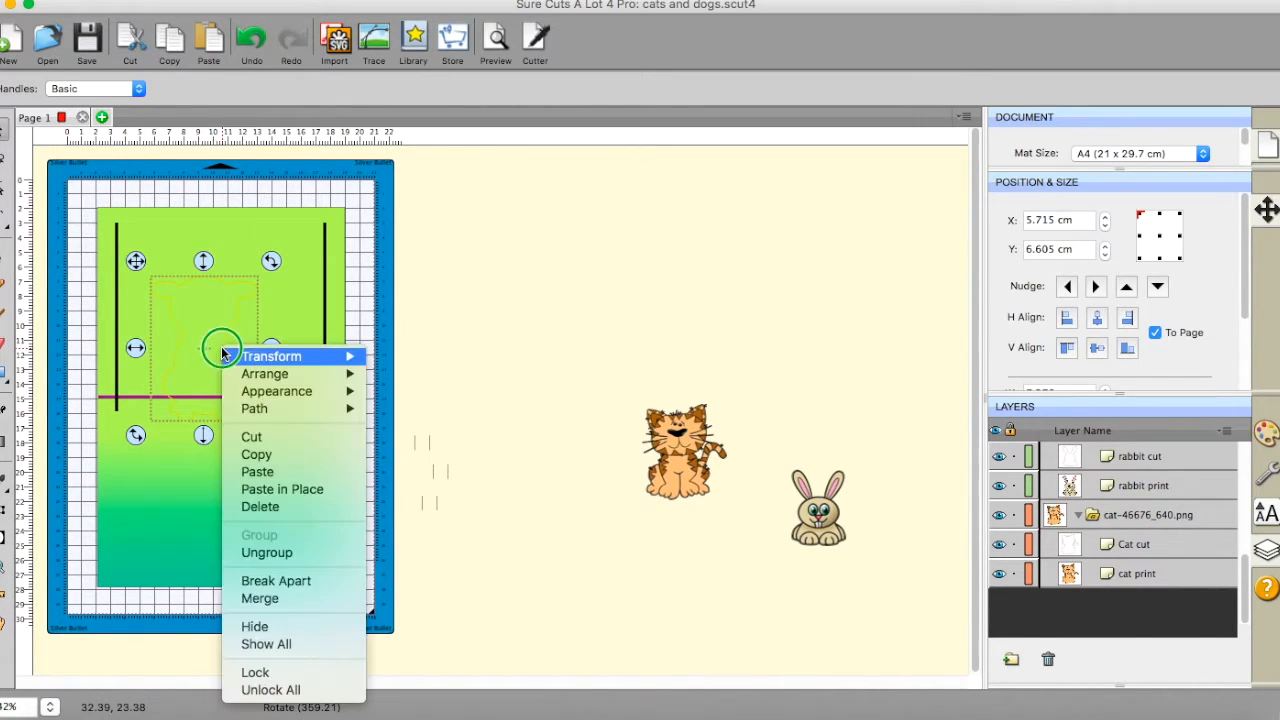
pyautogui.click(400, 374)
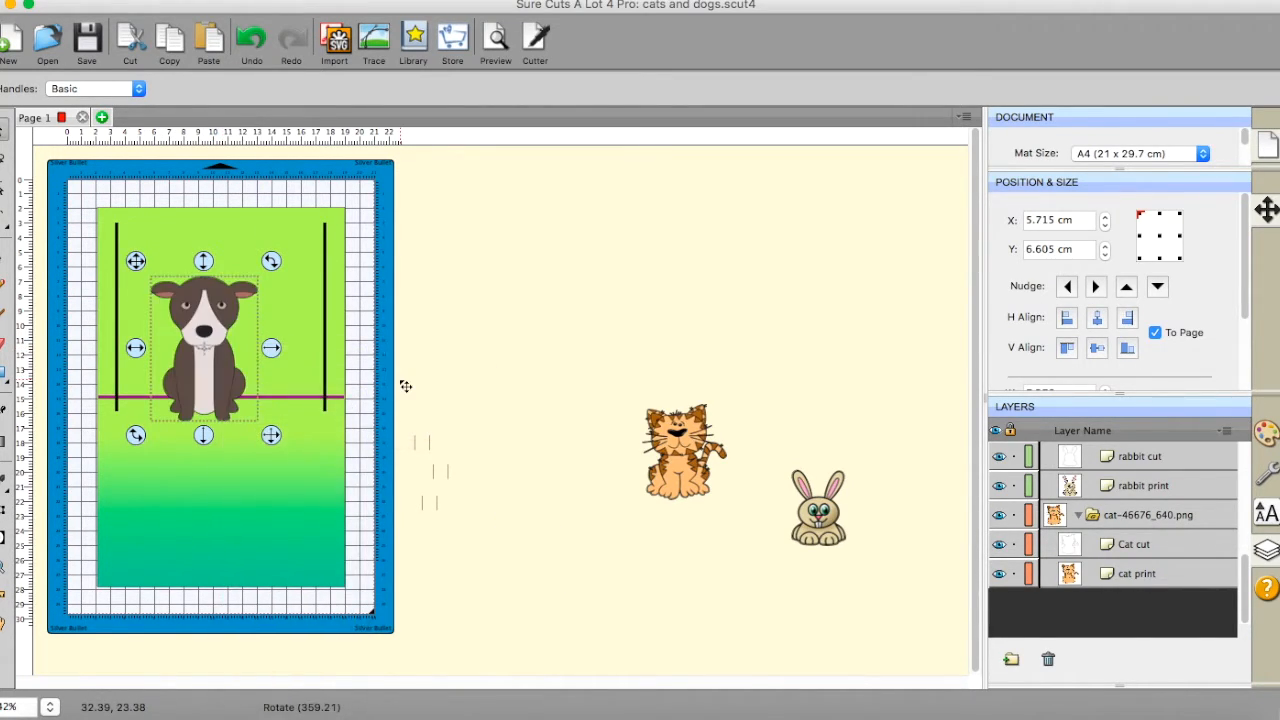
# - Move the dog beside the left track at X about 3.7 cm and nudge it down until its feet sit below the purple line
pyautogui.moveTo(229, 358); pyautogui.dragTo(194, 343)
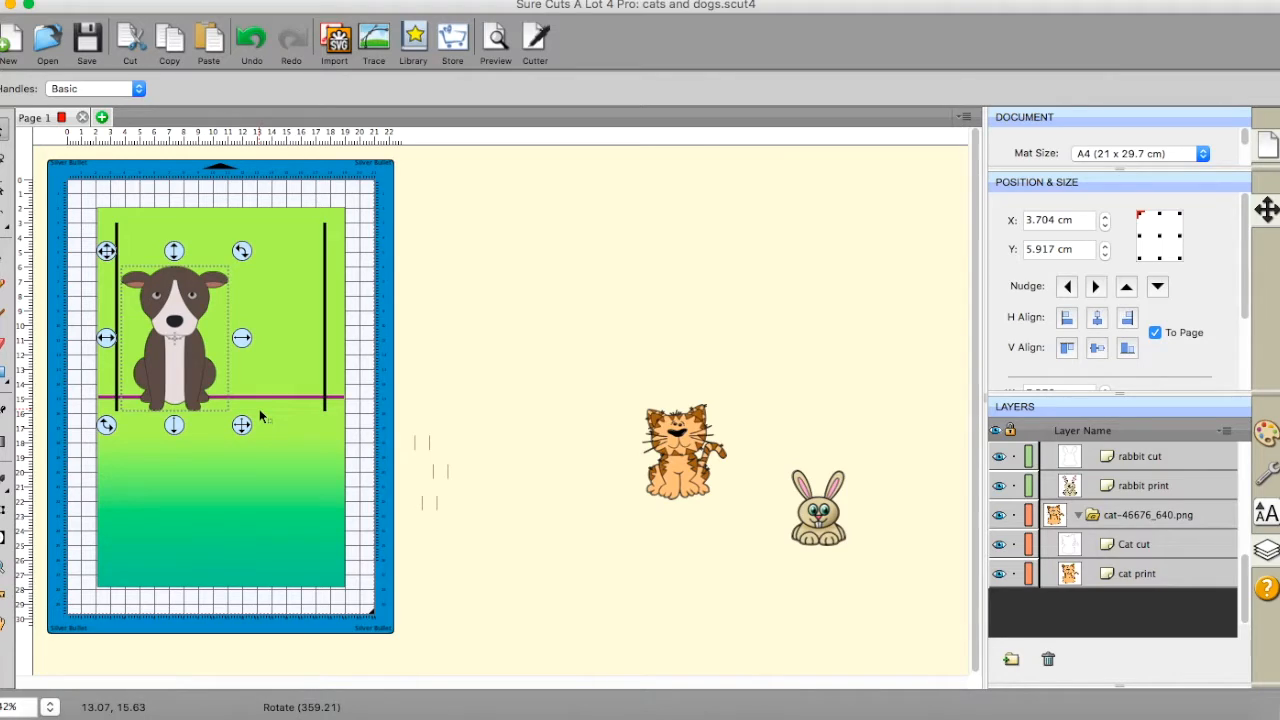
pyautogui.press('Down')
pyautogui.press('Down')
pyautogui.press('Down')
pyautogui.press('Down')
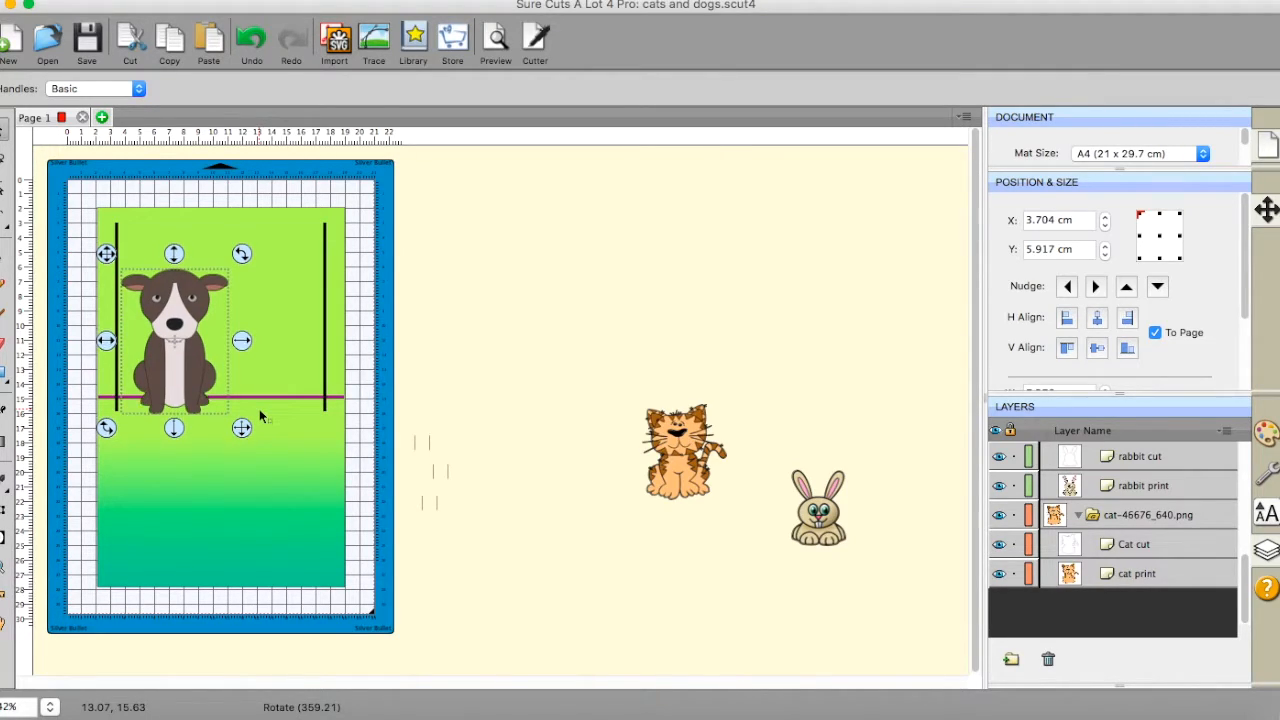
pyautogui.press('Down')
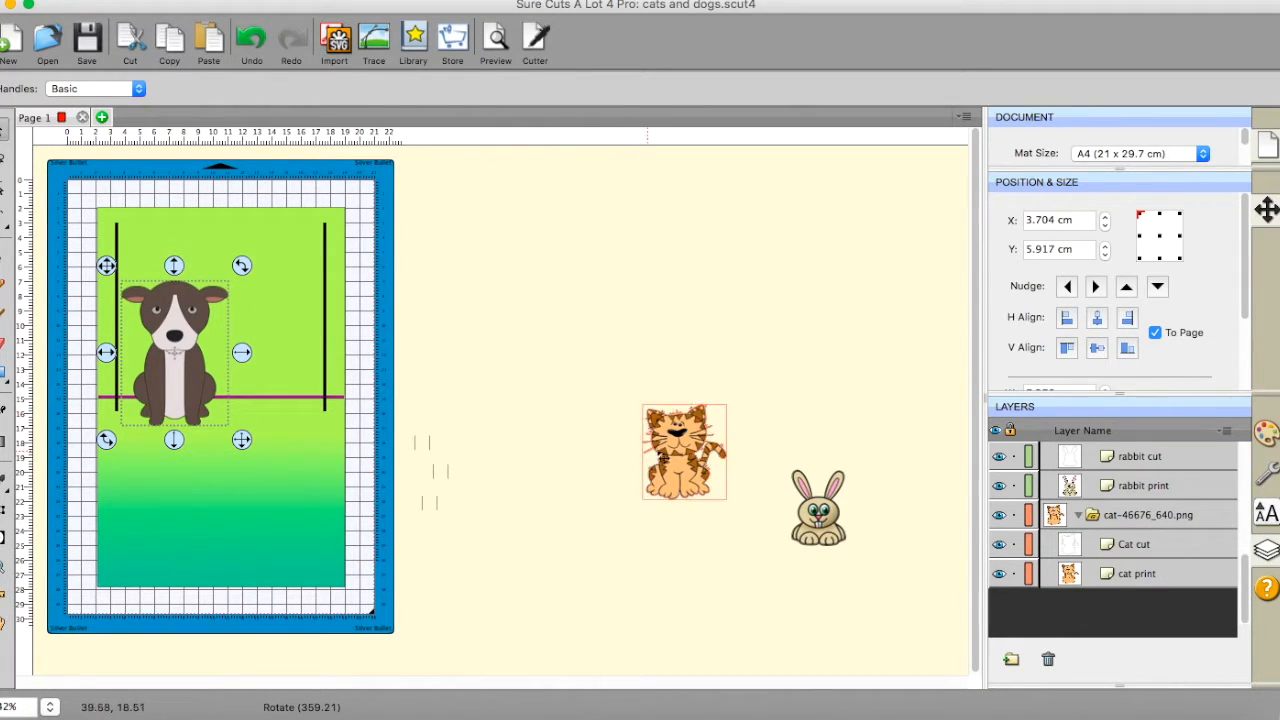
# - Move the cat next to the dog at about X 9.2 cm, Y 10.5 cm and bring it to the front
pyautogui.moveTo(676, 458); pyautogui.dragTo(238, 390)
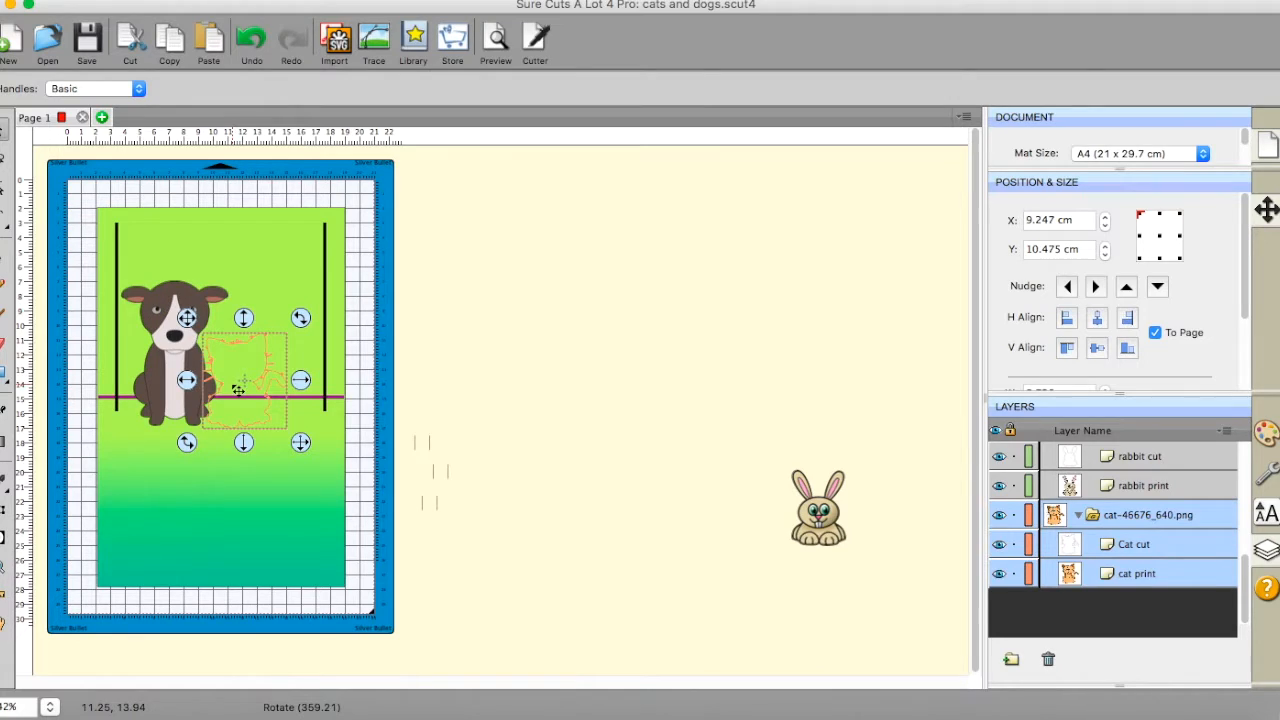
pyautogui.rightClick(237, 389)
pyautogui.moveTo(300, 410)
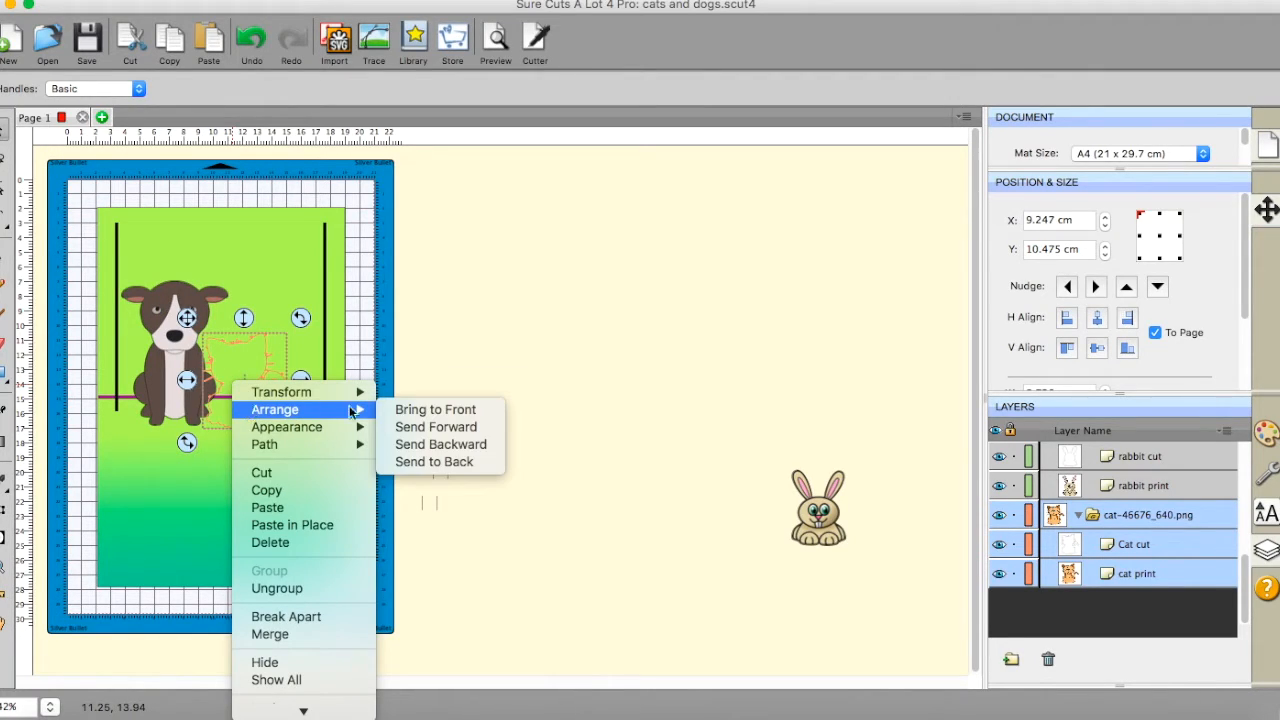
pyautogui.click(408, 410)
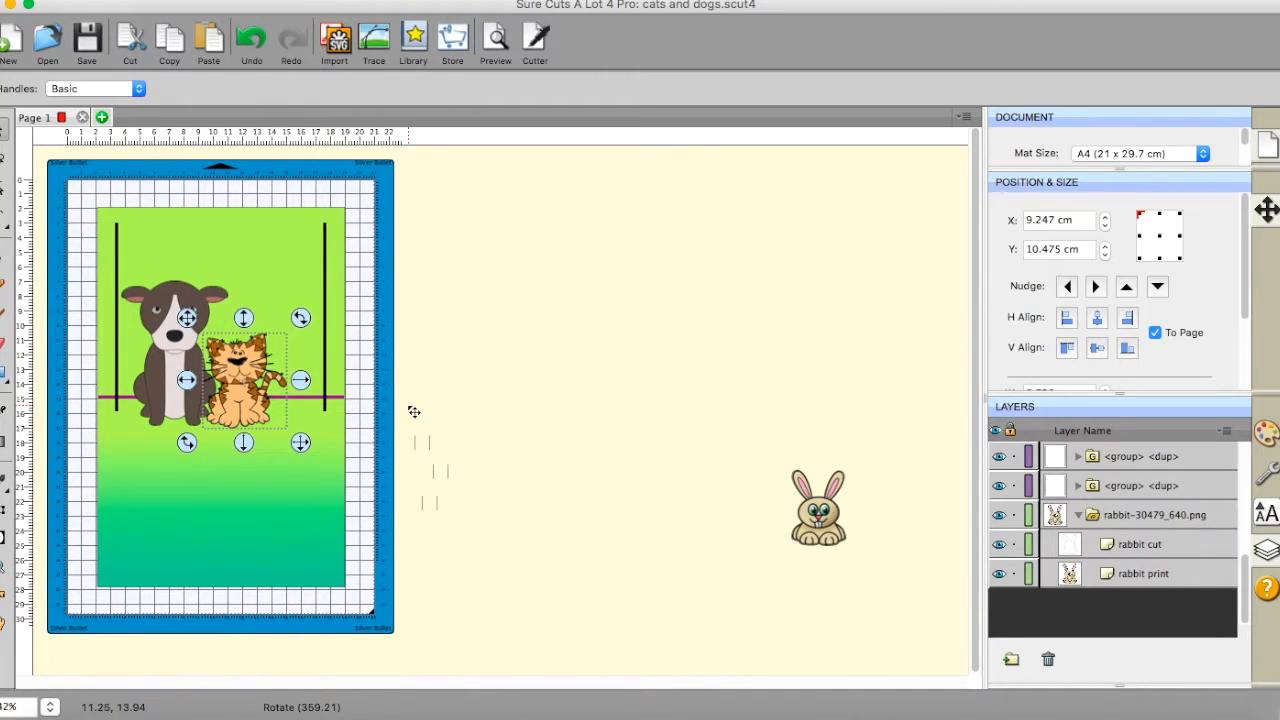
# - Nudge the cat down about 1 cm so its feet sit slightly lower than the dog's
pyautogui.press('Down')
pyautogui.press('Down')
pyautogui.press('Down')
pyautogui.press('Down')
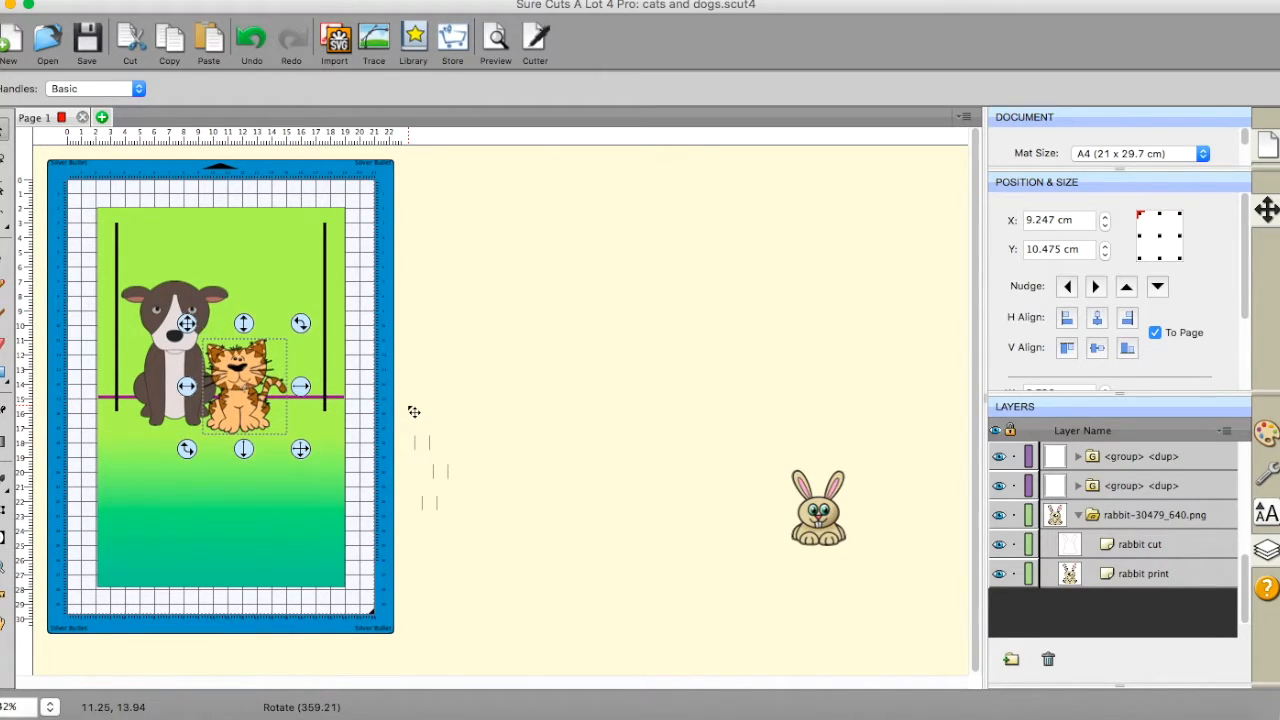
pyautogui.press('Down')
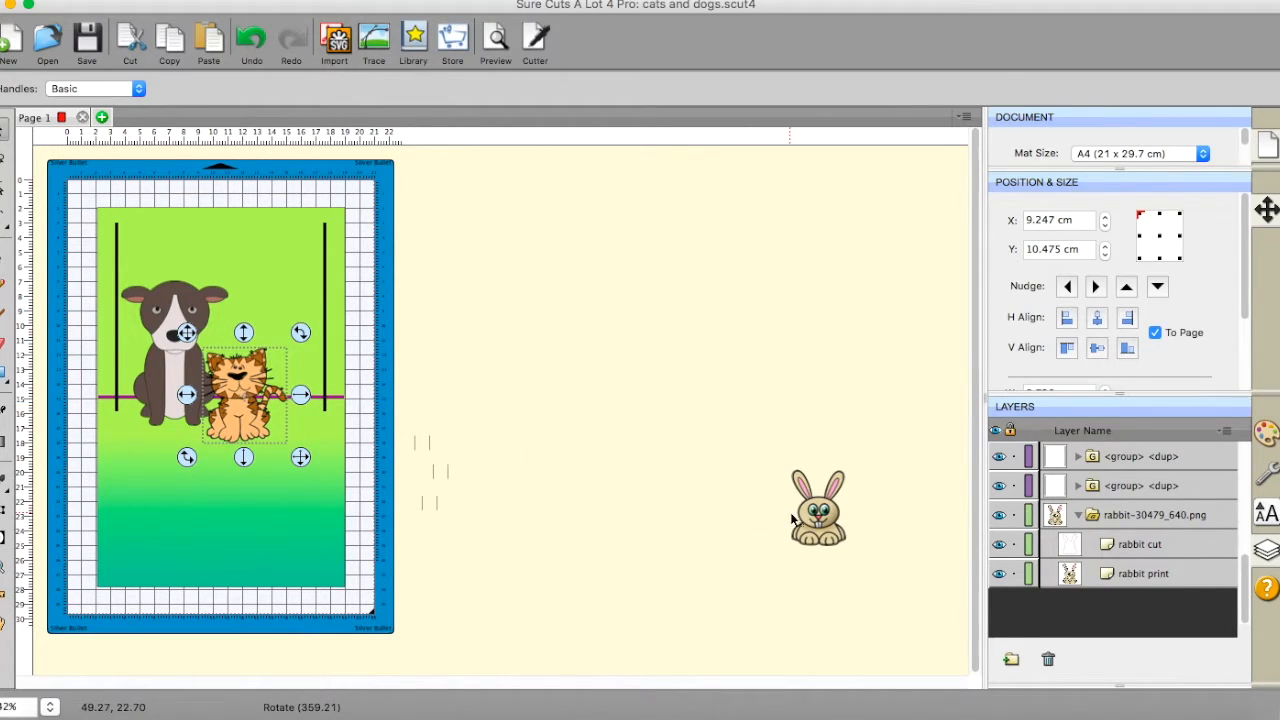
# - Move the rabbit onto the card beside the cat at about X 14.9 cm, Y 12.8 cm and bring it to the front
pyautogui.moveTo(809, 504); pyautogui.dragTo(313, 413)
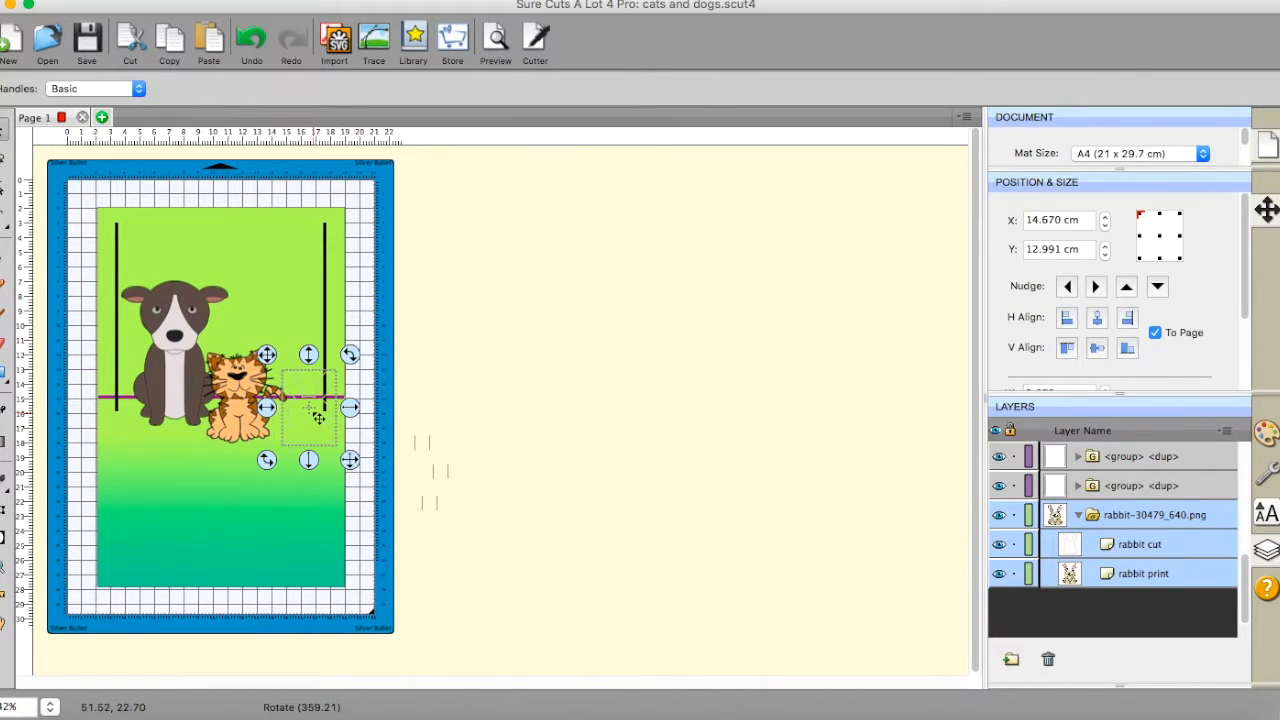
pyautogui.rightClick(313, 413)
pyautogui.moveTo(367, 438)
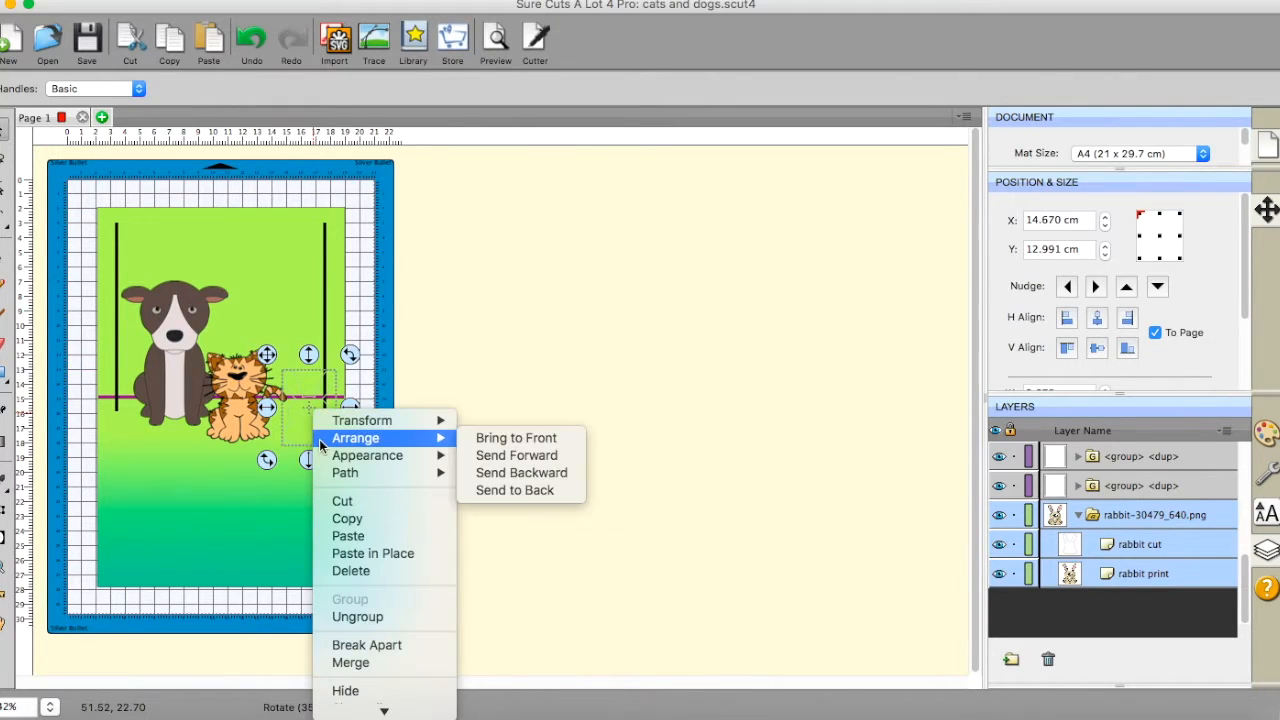
pyautogui.click(516, 437)
pyautogui.moveTo(307, 410)
pyautogui.mouseDown()
pyautogui.moveTo(316, 400)
pyautogui.moveTo(318, 413)
pyautogui.mouseUp()
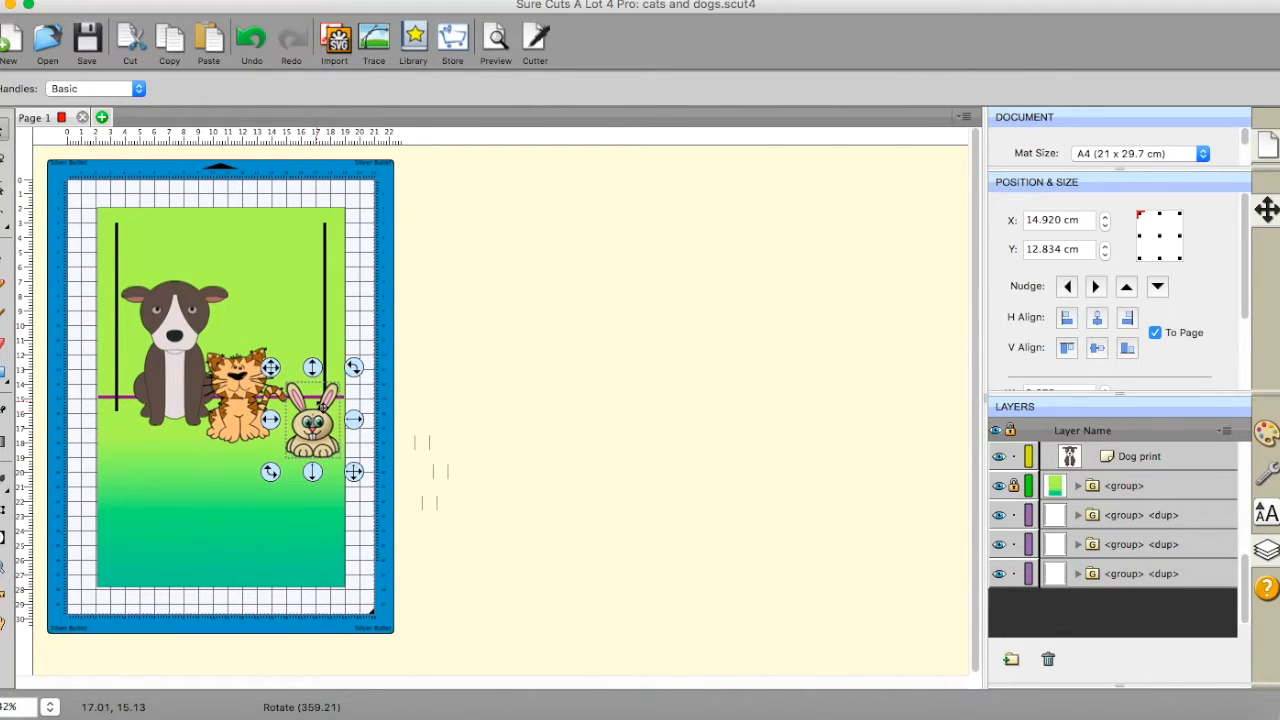
# - Nudge the rabbit closer to the cat so it overlaps the cat's side at about X 13.3 cm, Y 13.8 cm, and deselect it
pyautogui.press('Left')
pyautogui.press('Left')
pyautogui.press('Left')
pyautogui.press('Left')
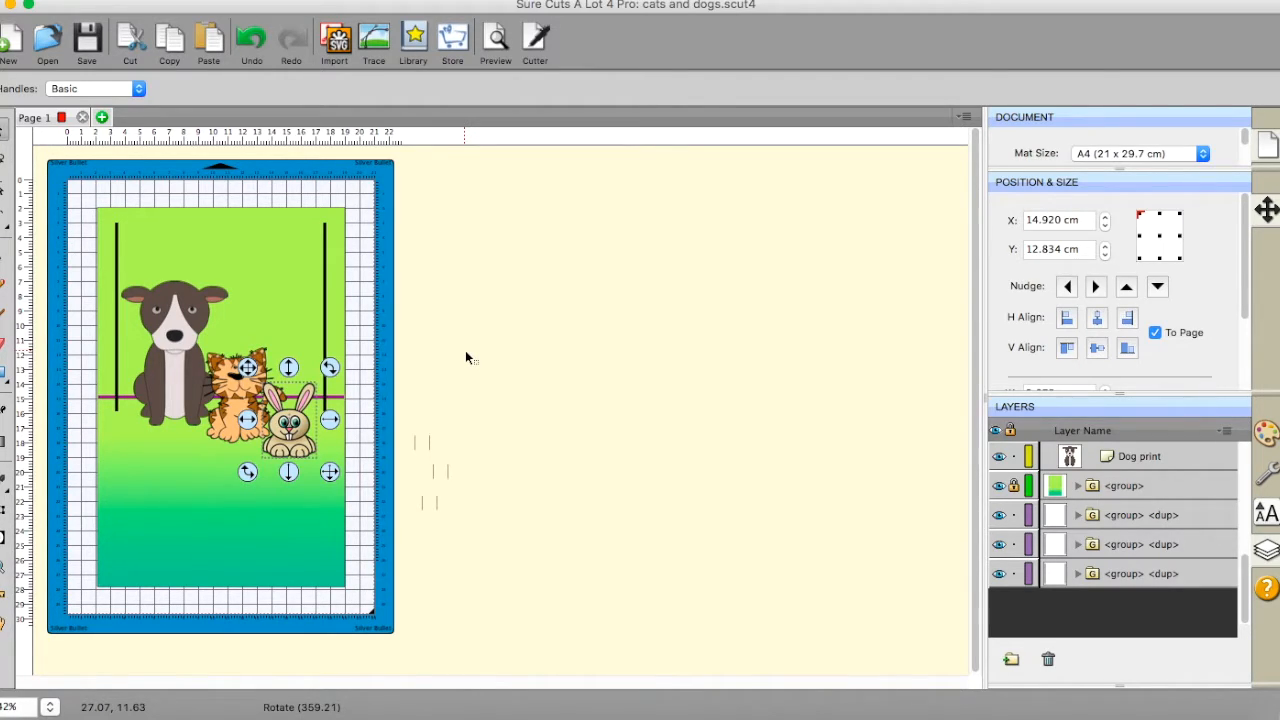
pyautogui.click(481, 249)
# - Unlock all objects and hide the green background group together with its cut tracks
pyautogui.click(280, 1)
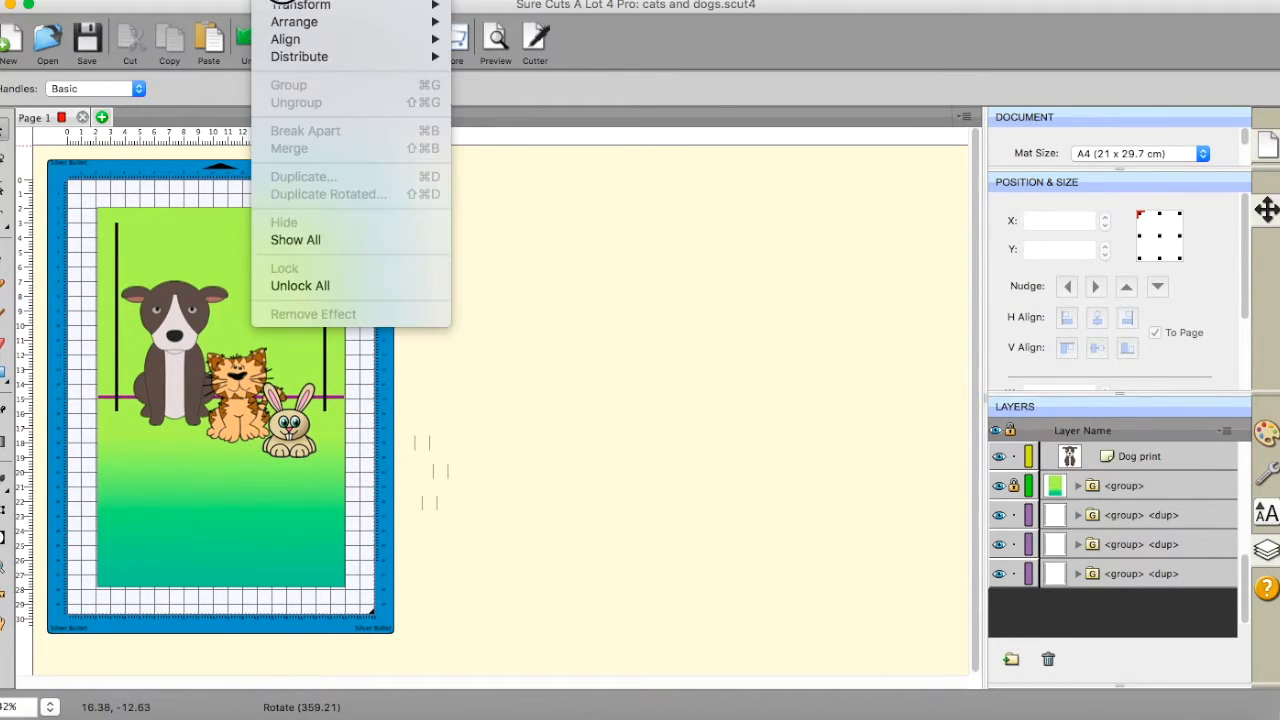
pyautogui.click(283, 287)
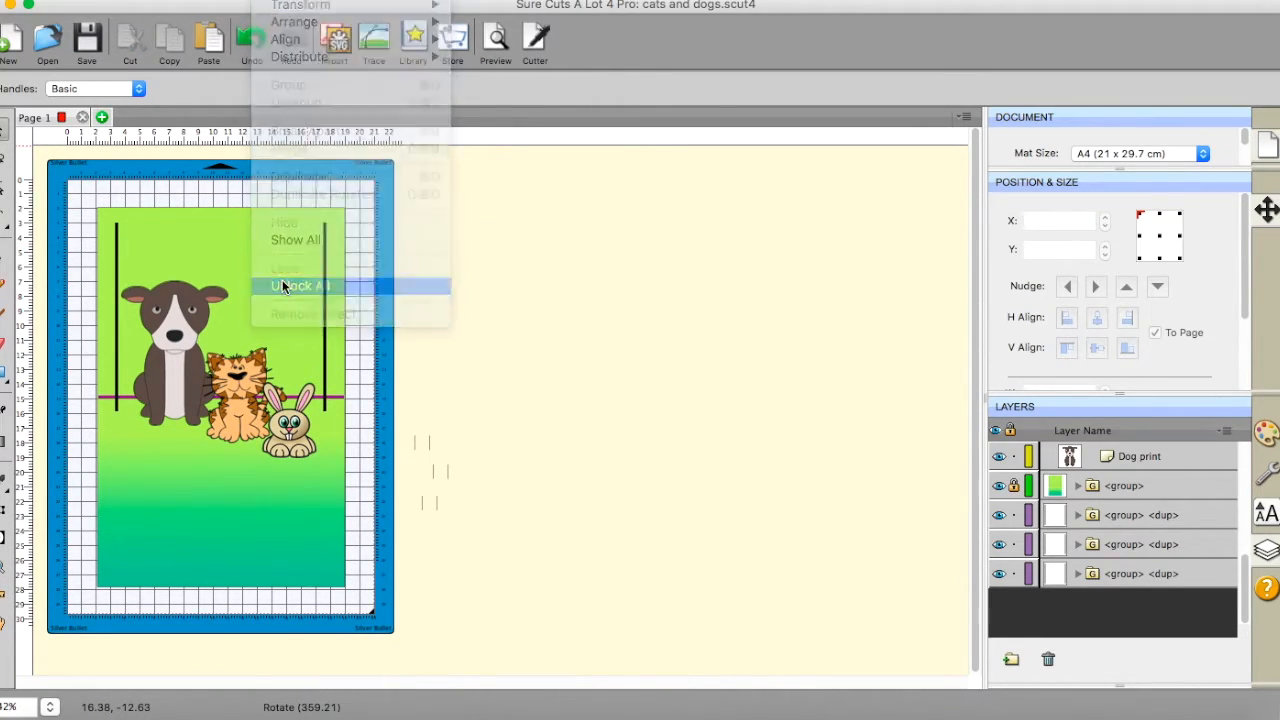
pyautogui.click(312, 247)
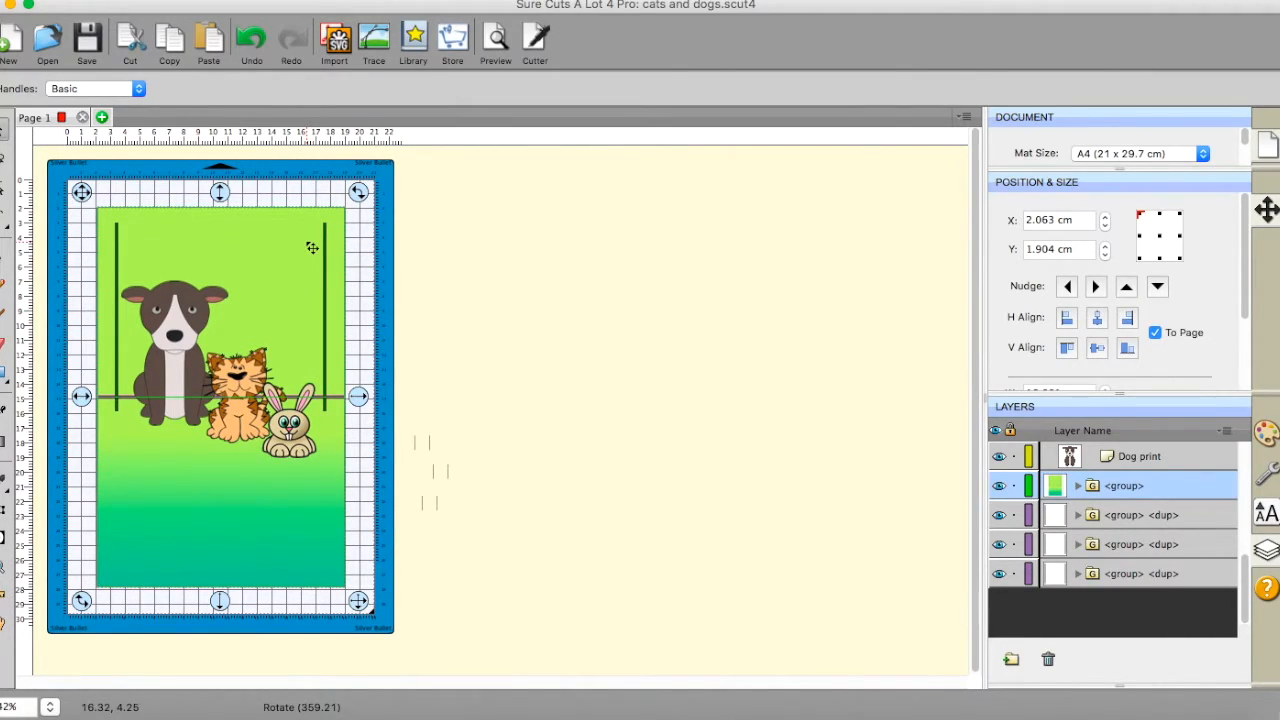
pyautogui.click(999, 486)
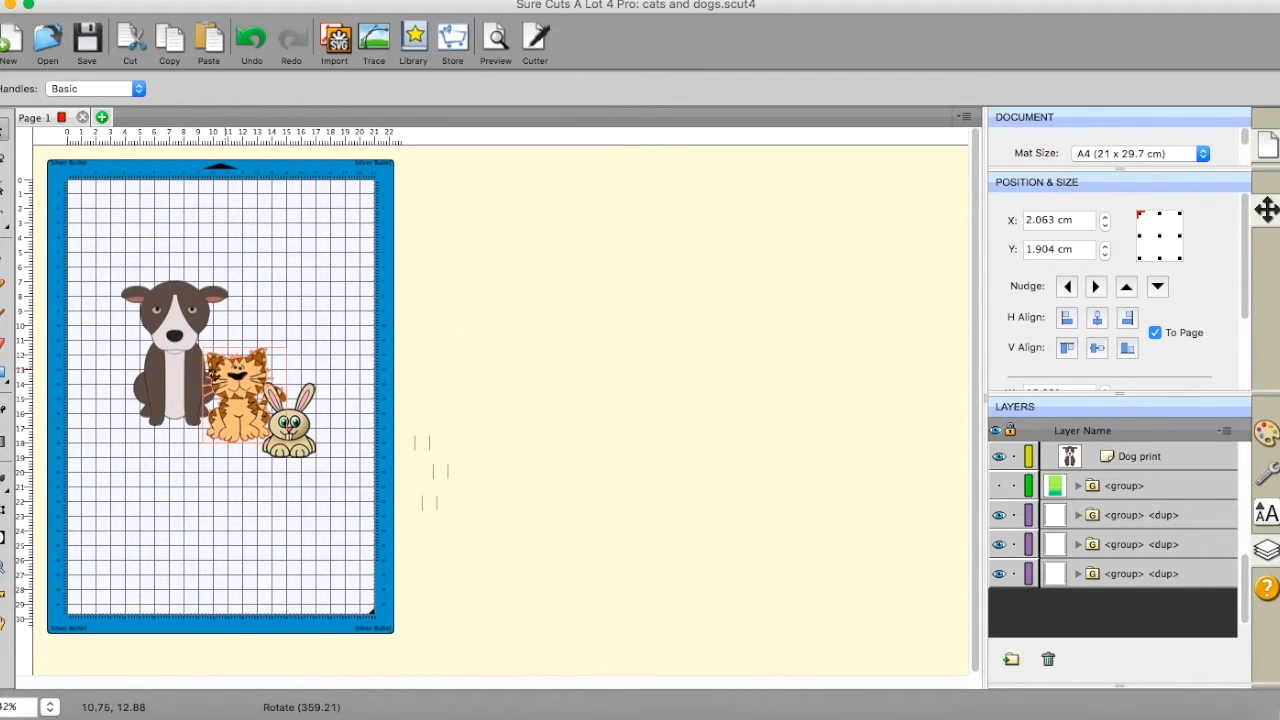
# - Hide the Dog print and cat print layers, leaving the cut outlines of both animals displayed
pyautogui.click(178, 370)
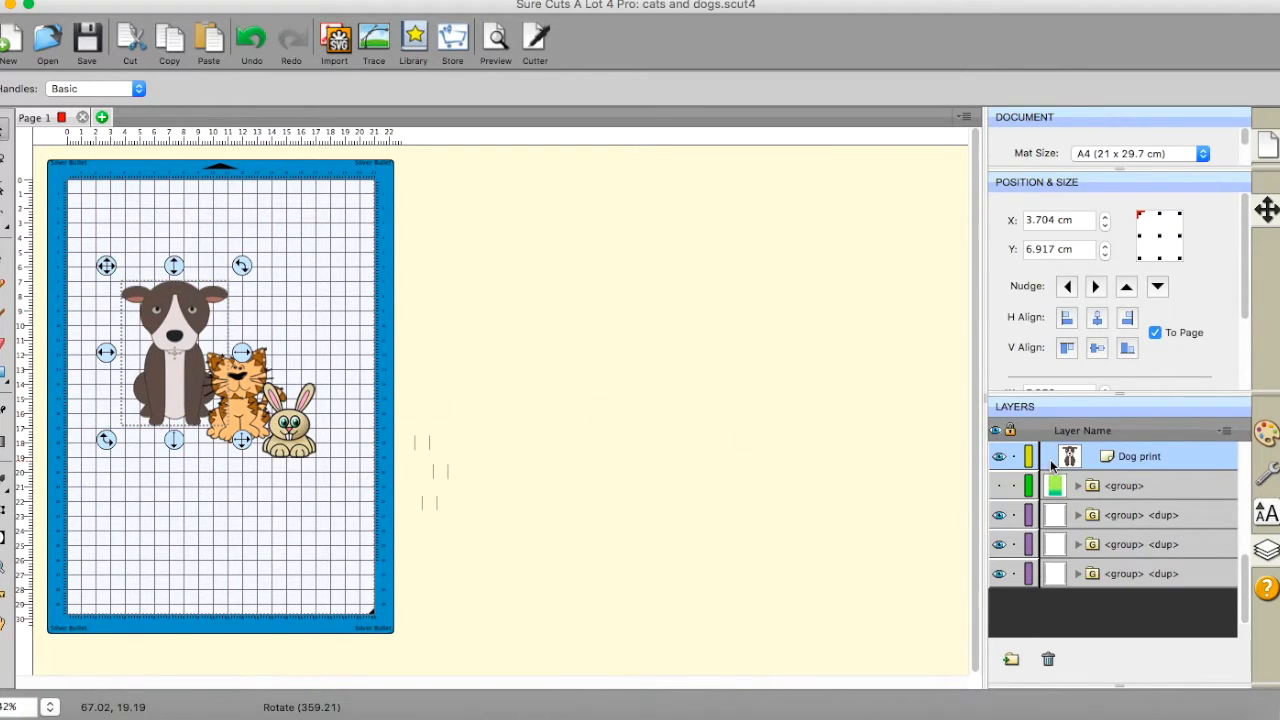
pyautogui.click(998, 458)
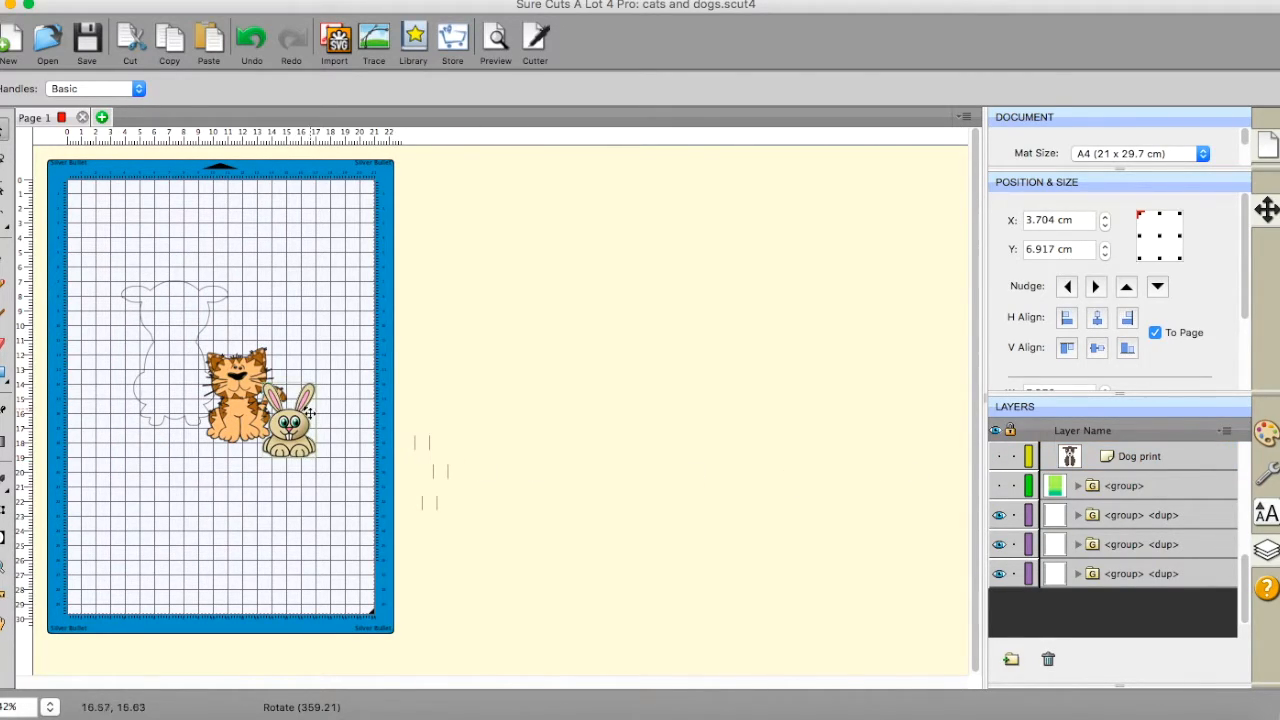
pyautogui.click(256, 395)
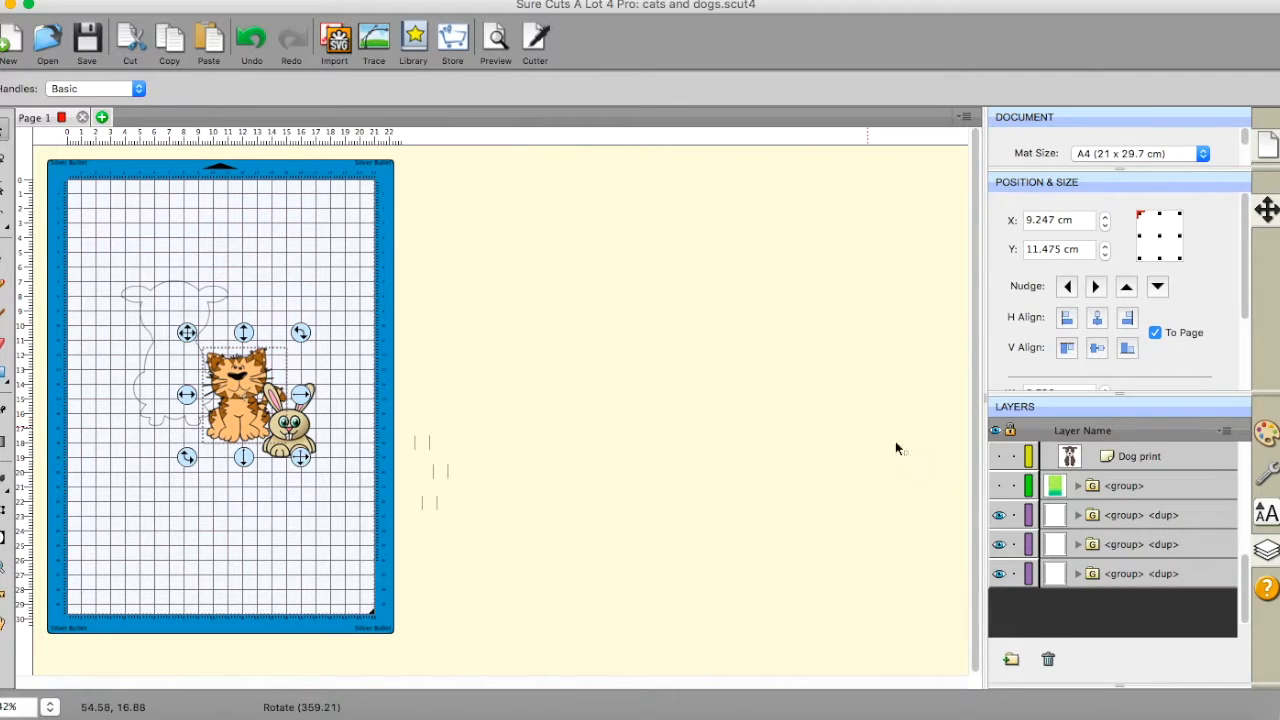
pyautogui.scroll(3, 1244, 505)
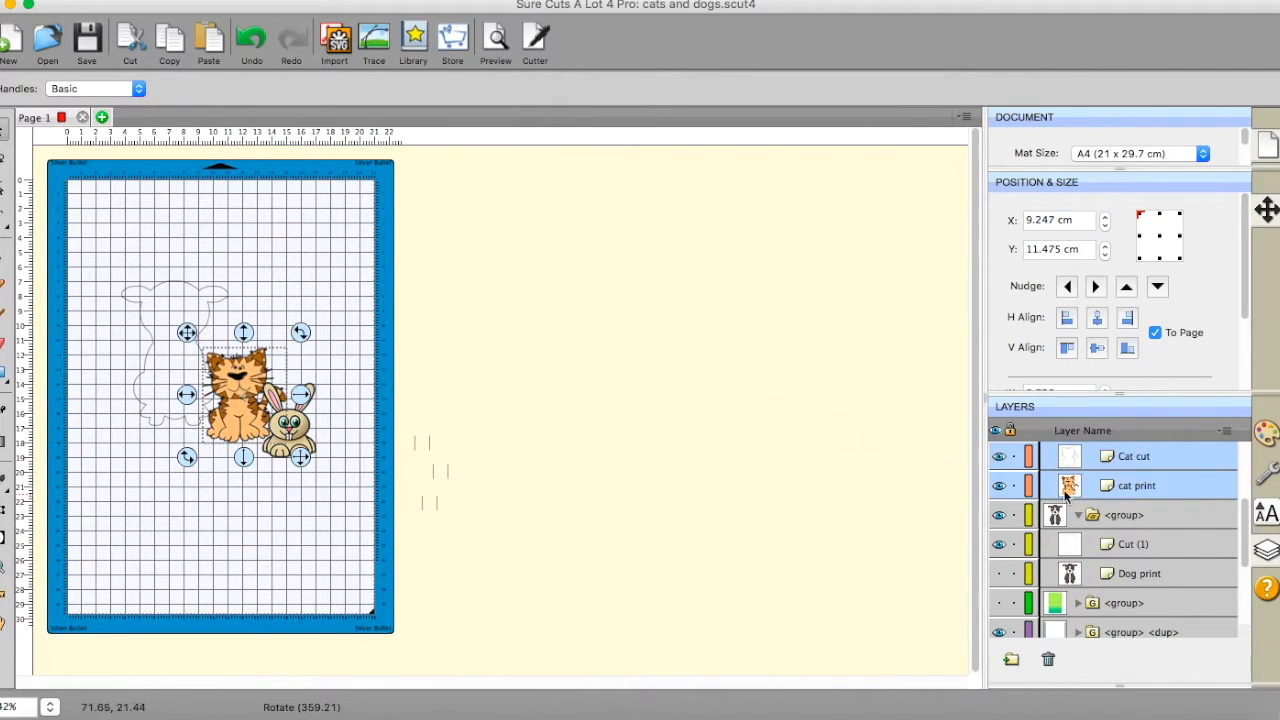
pyautogui.click(997, 486)
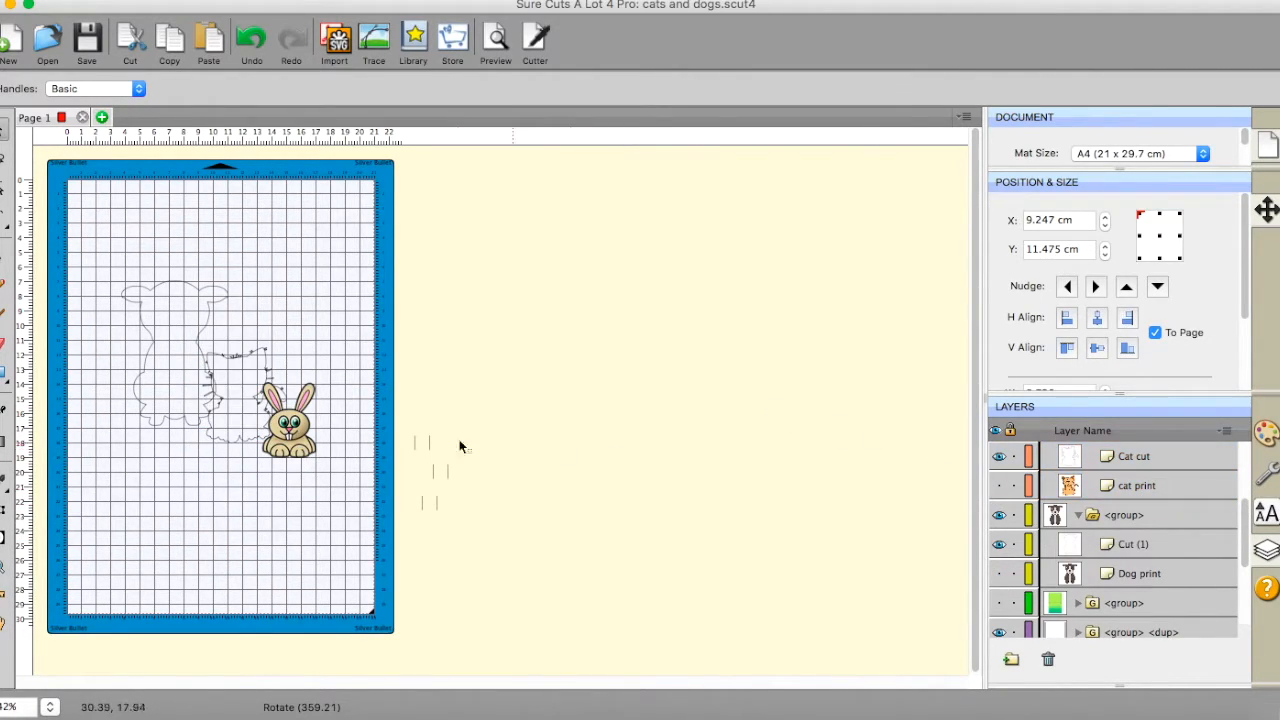
# - Hide the rabbit print layer and turn off the mat grid
pyautogui.click(288, 425)
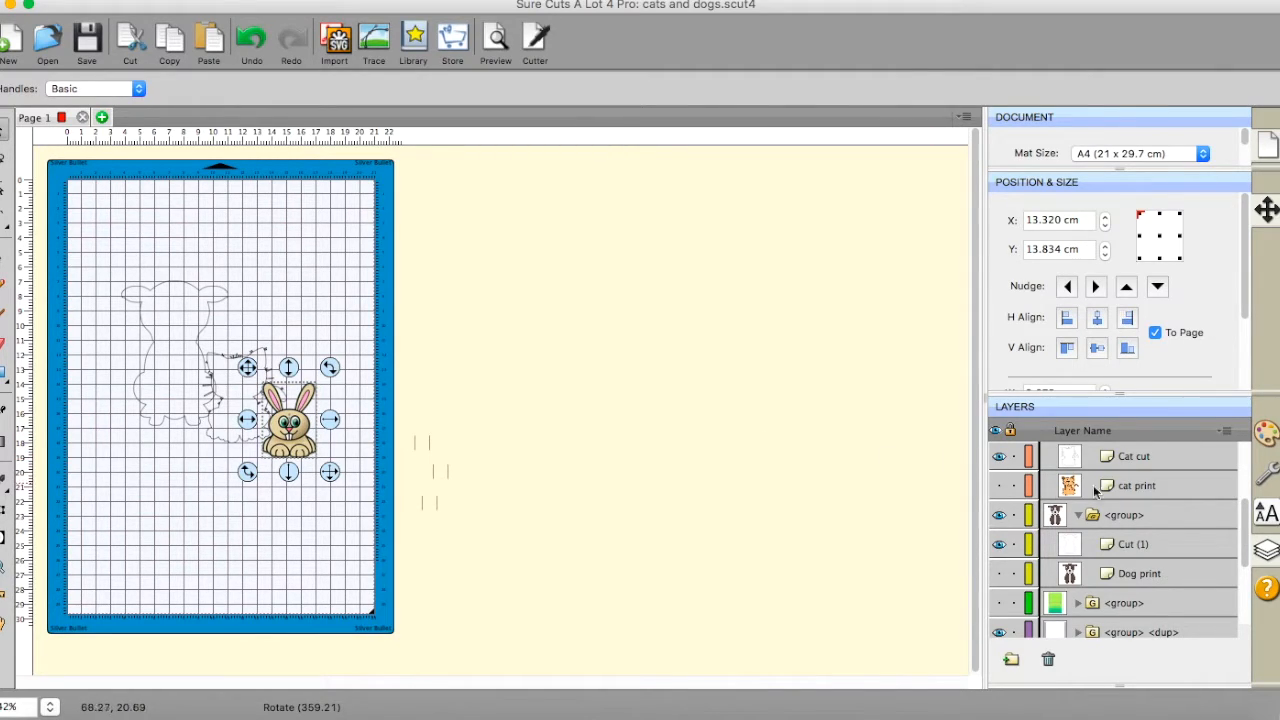
pyautogui.click(1258, 478)
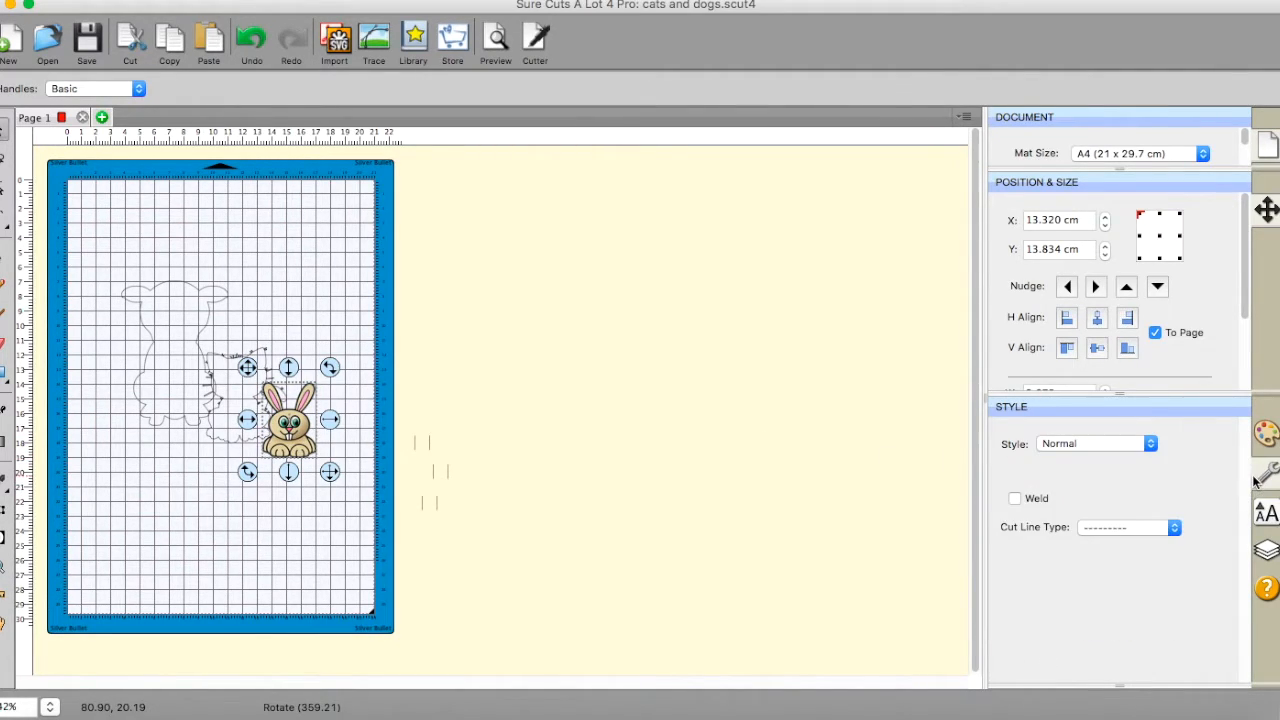
pyautogui.click(1270, 556)
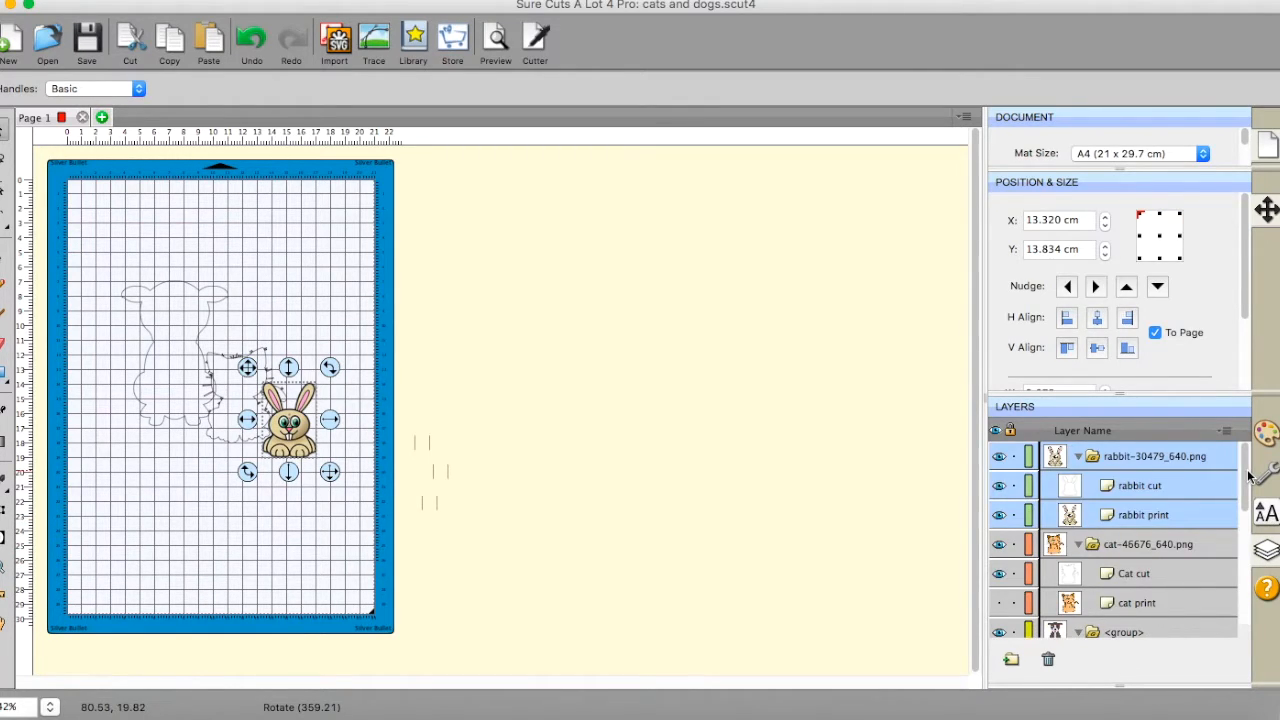
pyautogui.click(1000, 515)
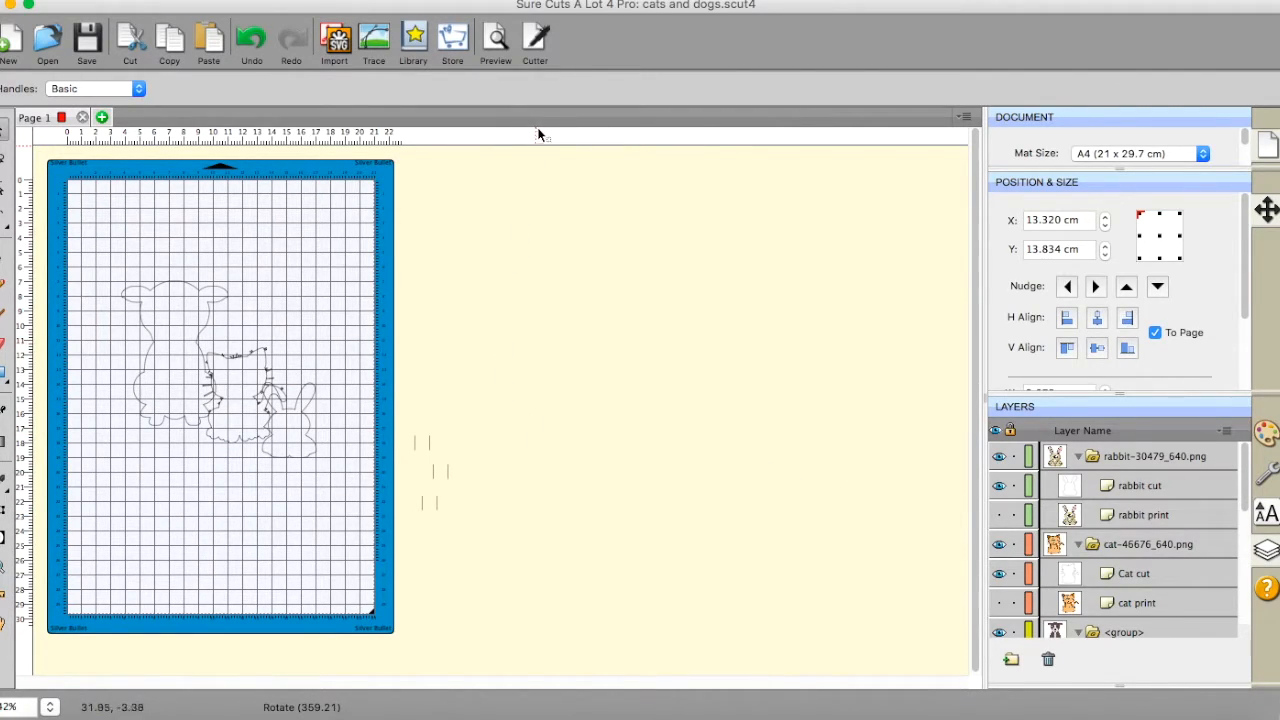
pyautogui.click(588, 2)
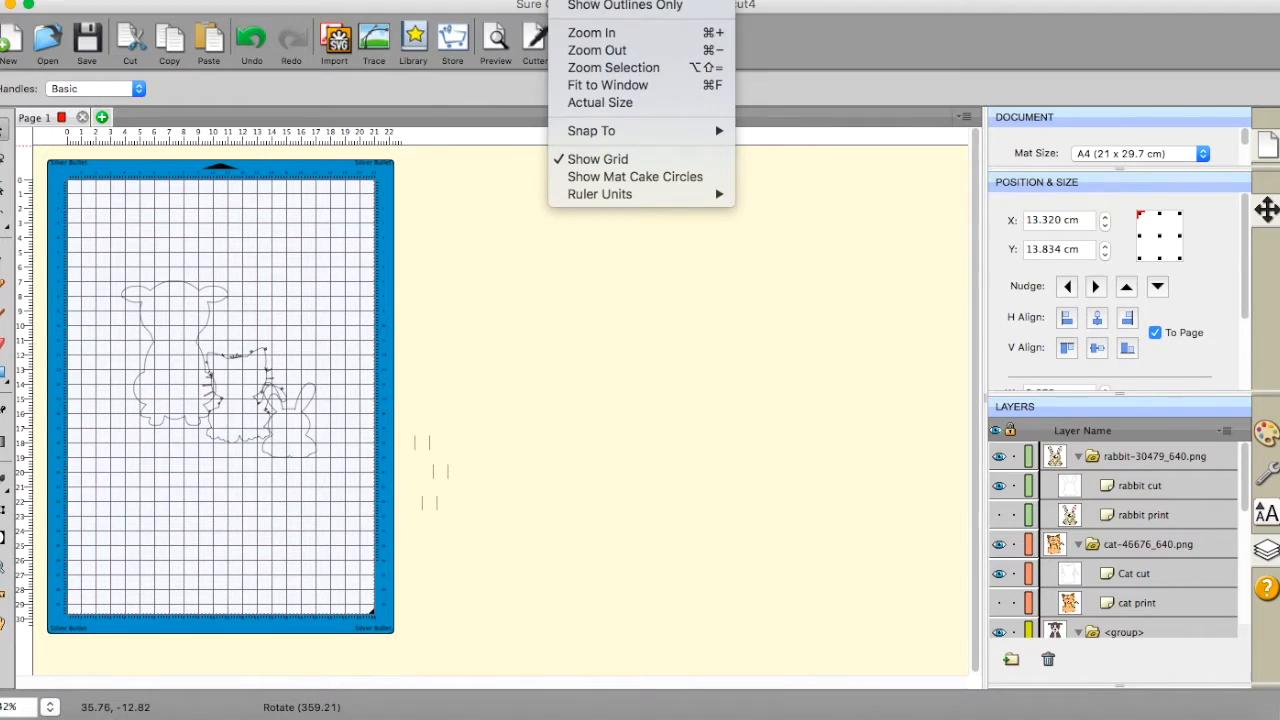
pyautogui.click(607, 160)
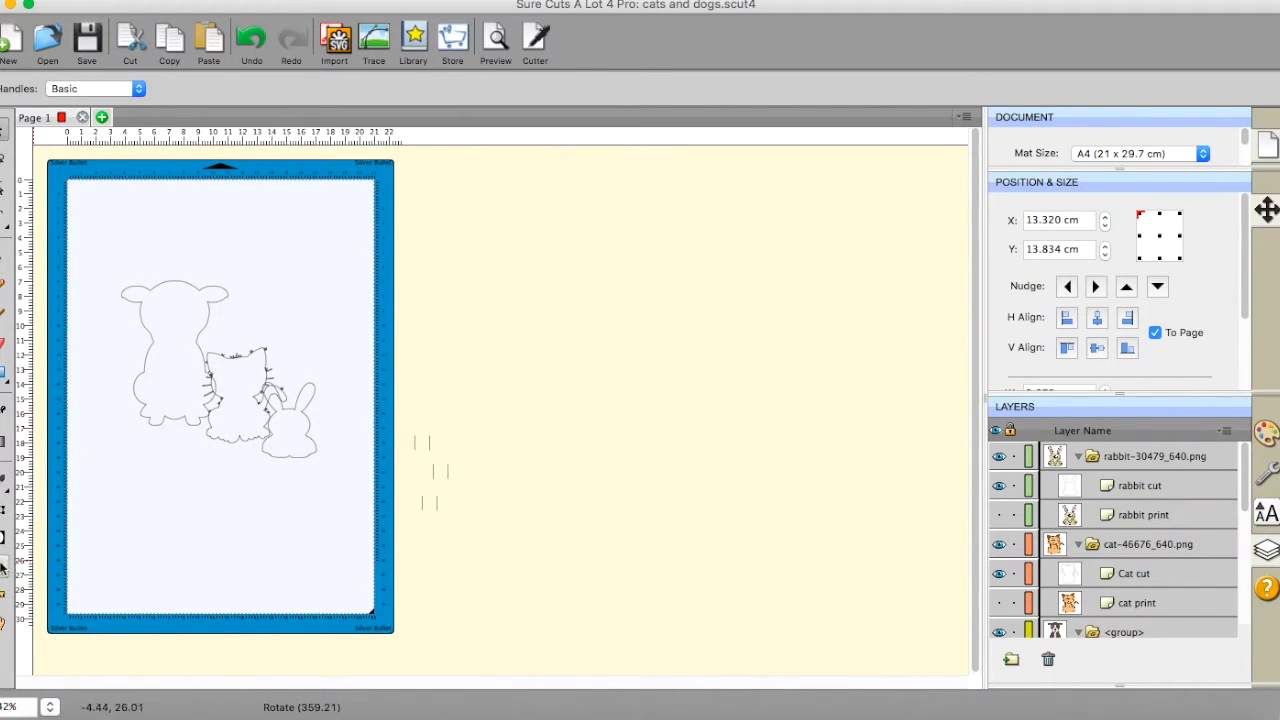
# - Examine where the cut outlines of the dog, cat and rabbit overlap each other
pyautogui.click(5, 566)
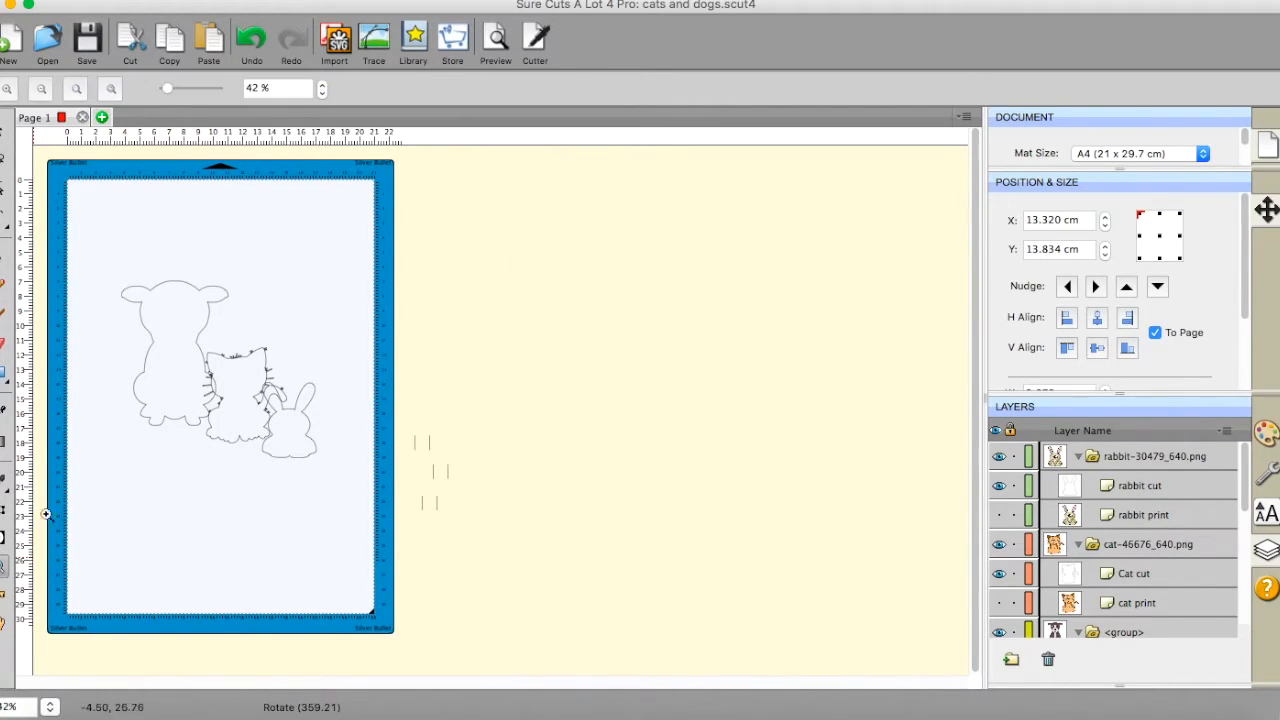
pyautogui.click(210, 383)
pyautogui.click(248, 400)
pyautogui.click(282, 418)
pyautogui.click(382, 428)
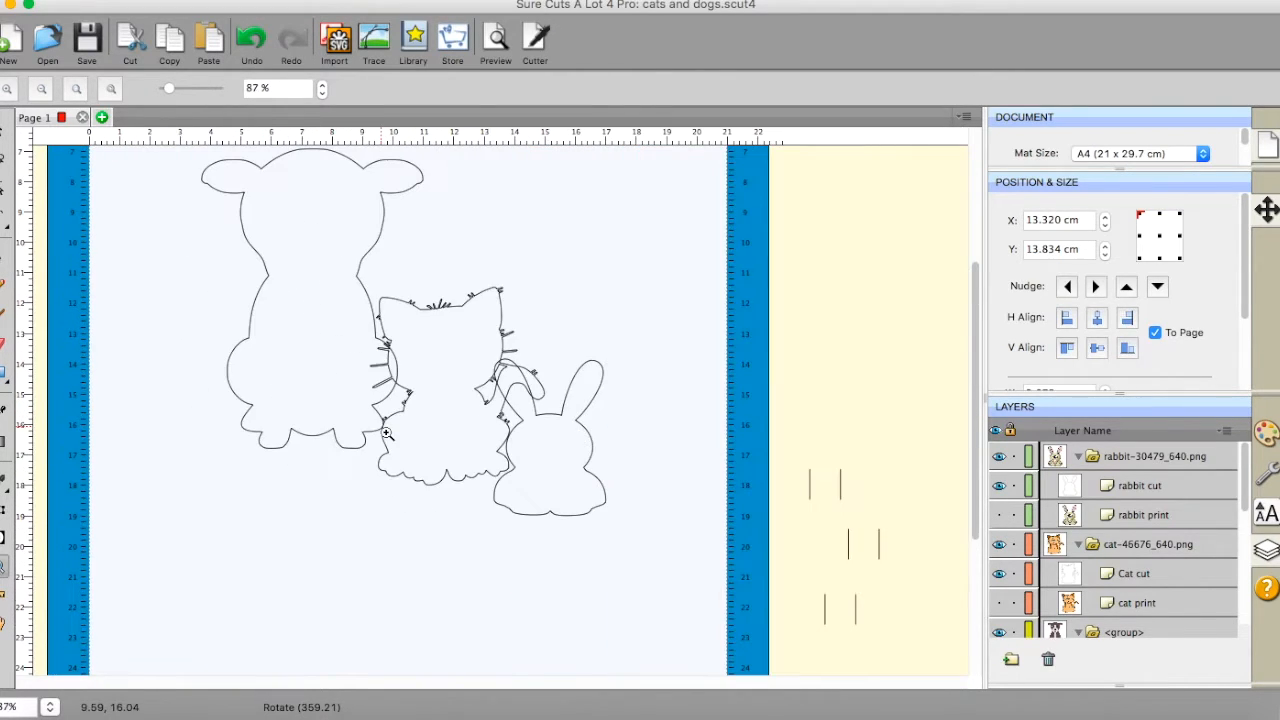
pyautogui.click(381, 428)
pyautogui.click(444, 416)
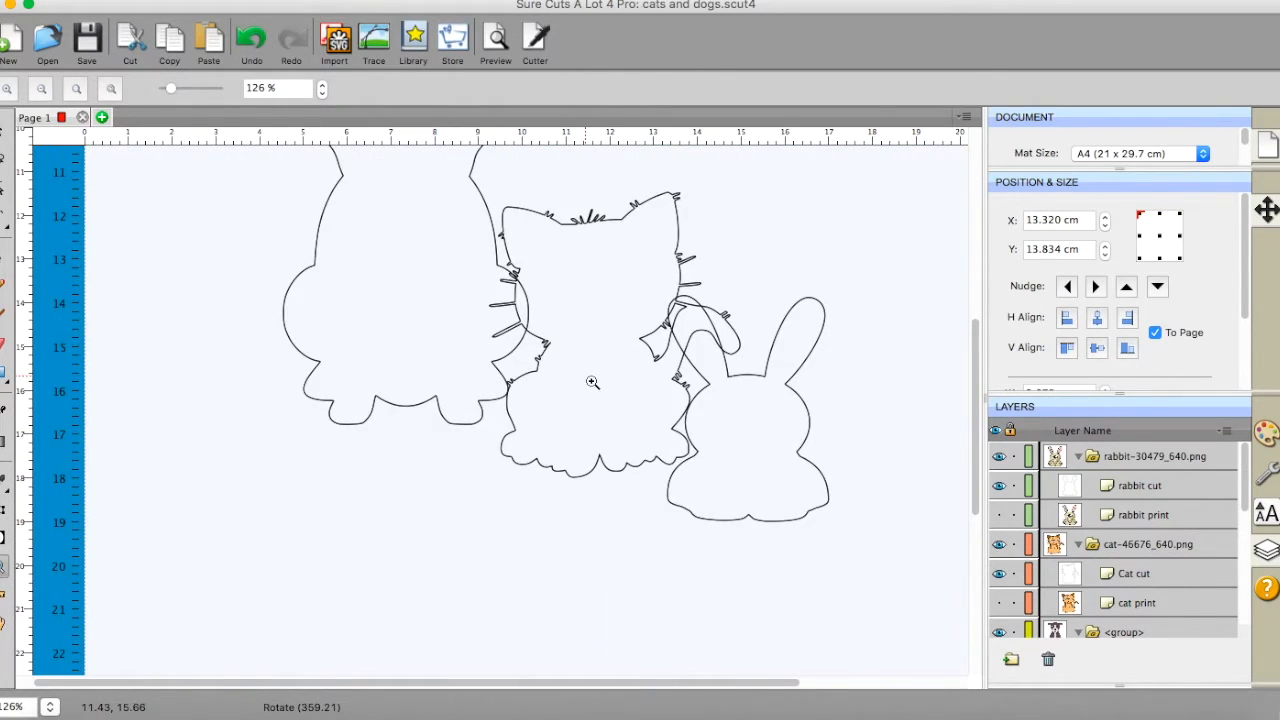
pyautogui.scroll(5, 592, 382)
pyautogui.scroll(-8, 592, 382)
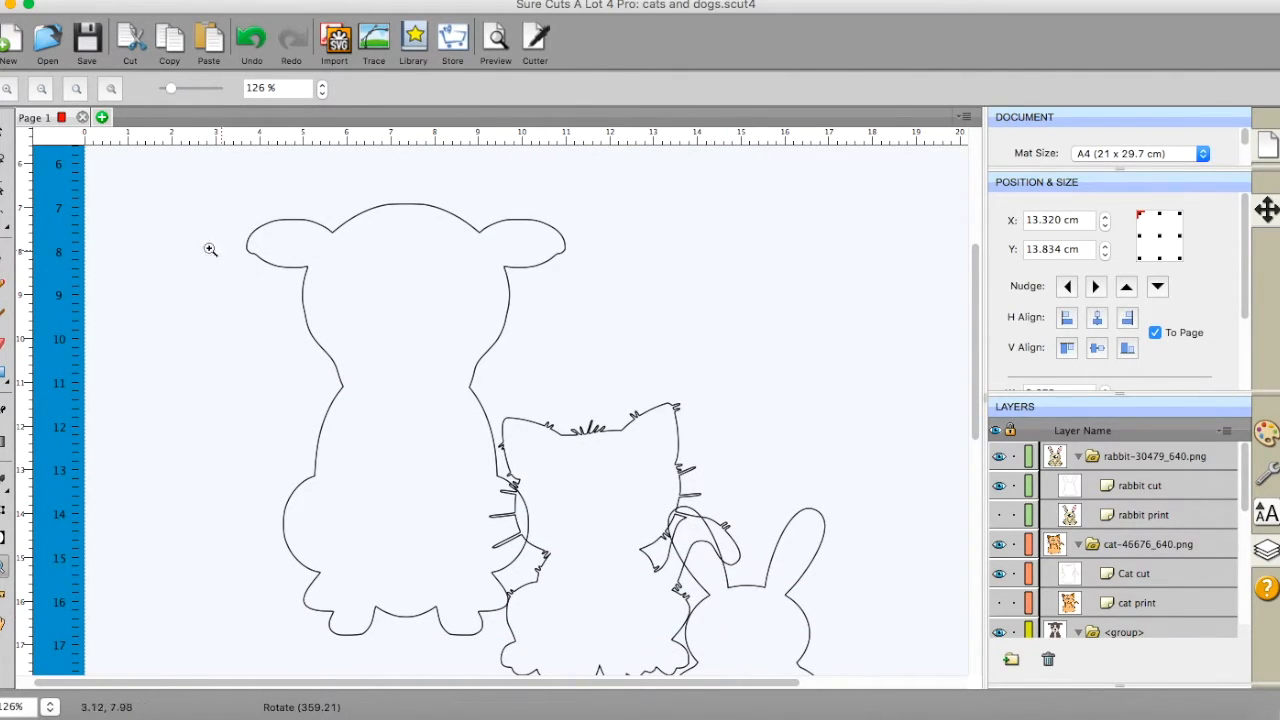
pyautogui.click(4, 130)
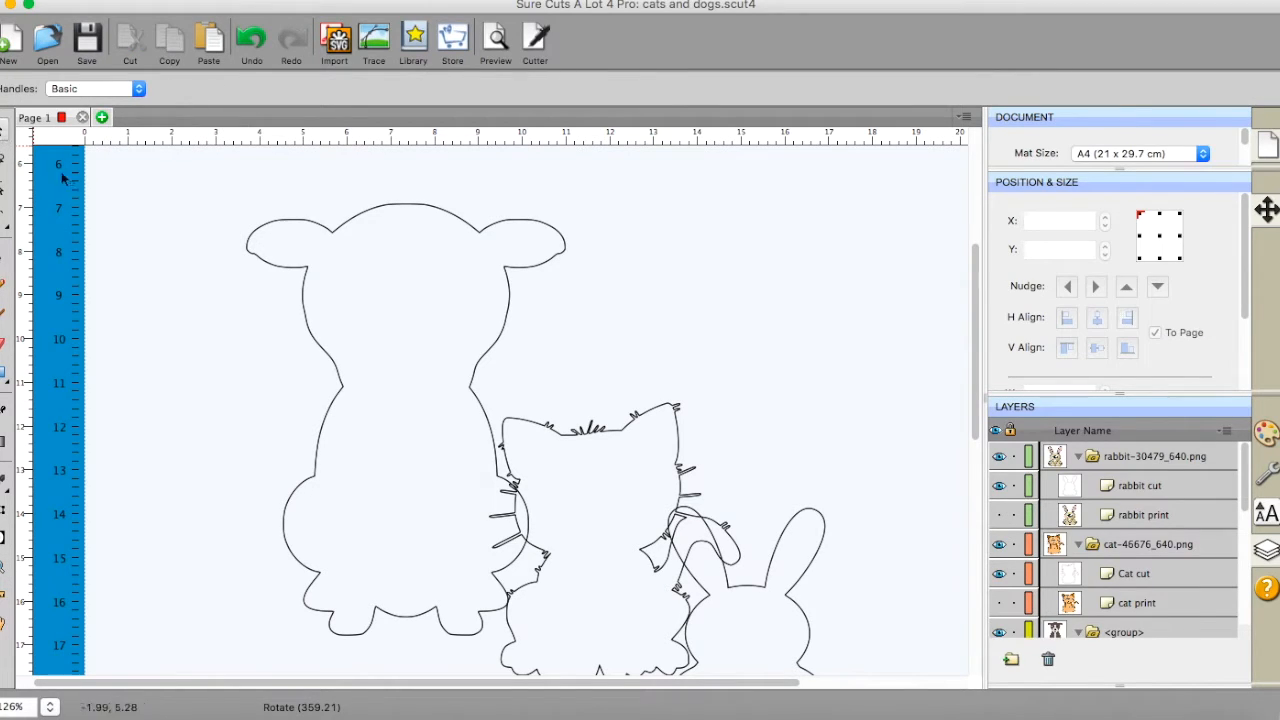
pyautogui.scroll(-5, 803, 479)
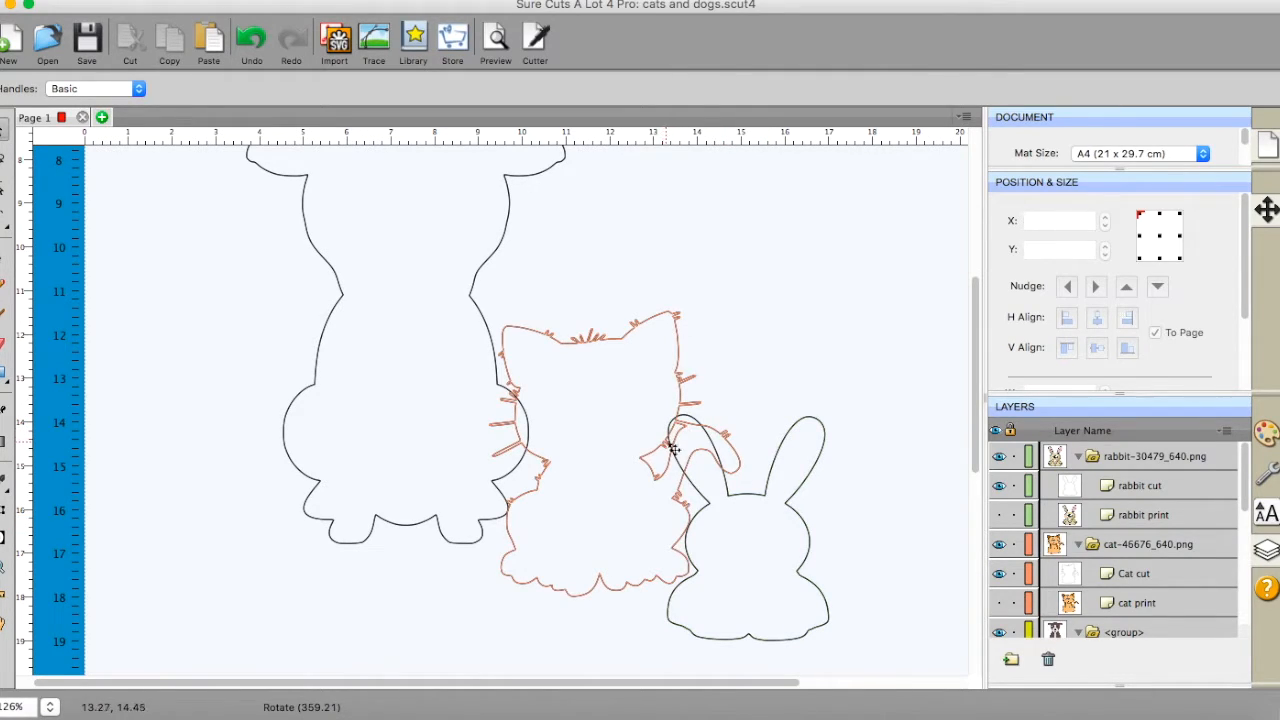
# - Choose the Eraser tool and set its shape to Circle
pyautogui.click(3, 345)
pyautogui.click(156, 88)
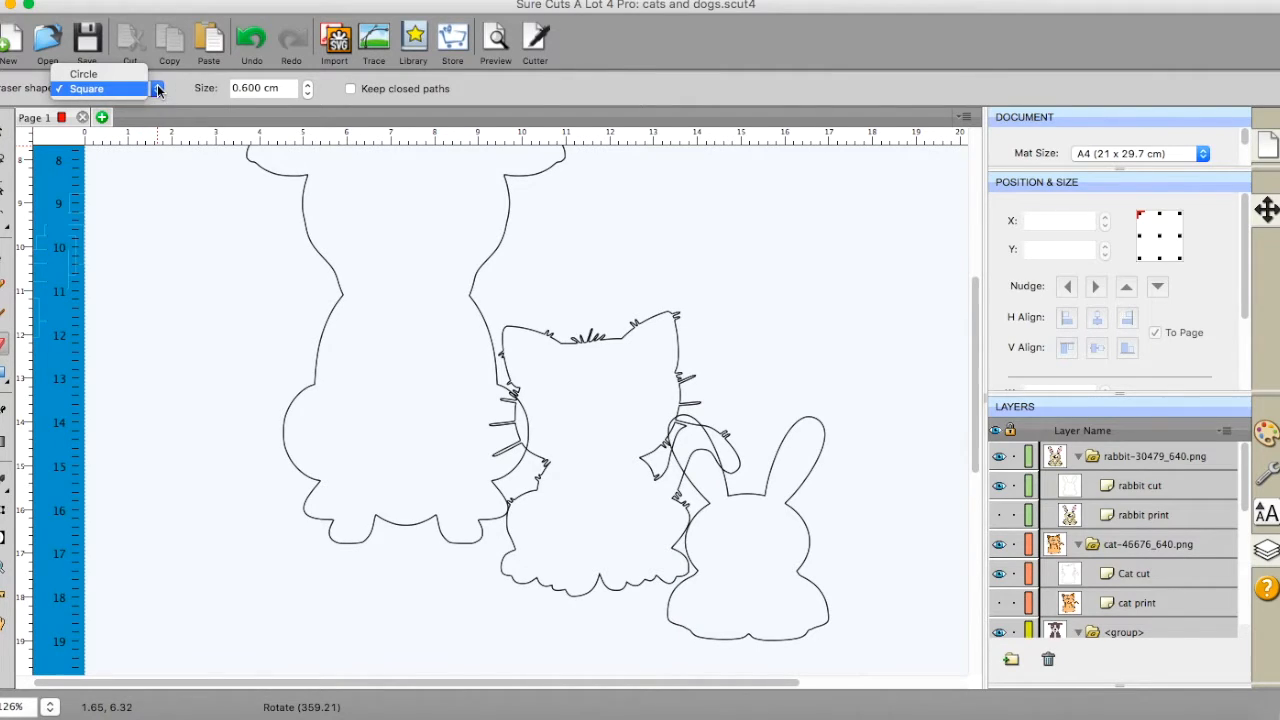
pyautogui.click(90, 74)
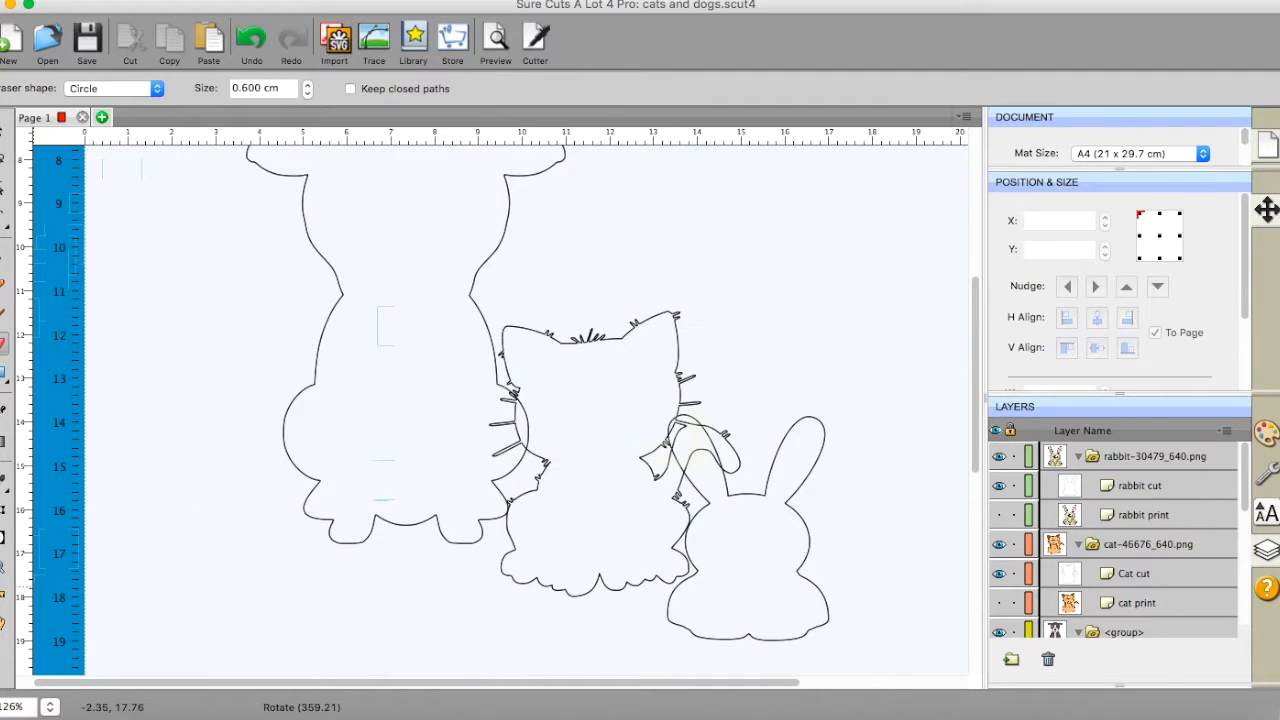
# - Try to erase the crossing lines between the cat's tail and the rabbit's ear with the 0.6 cm circular Eraser, and undo it
pyautogui.click(4, 567)
pyautogui.click(700, 475)
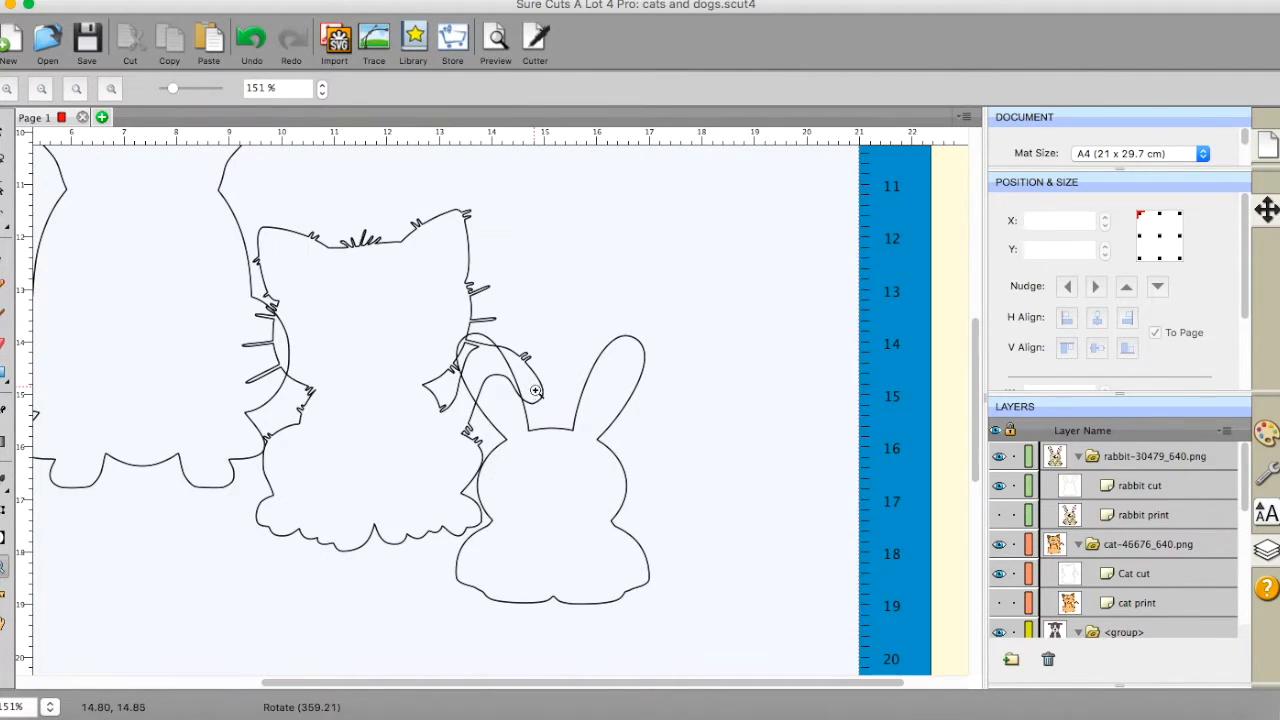
pyautogui.click(496, 386)
pyautogui.click(493, 384)
pyautogui.click(493, 384)
pyautogui.click(497, 412)
pyautogui.scroll(-2, 497, 412)
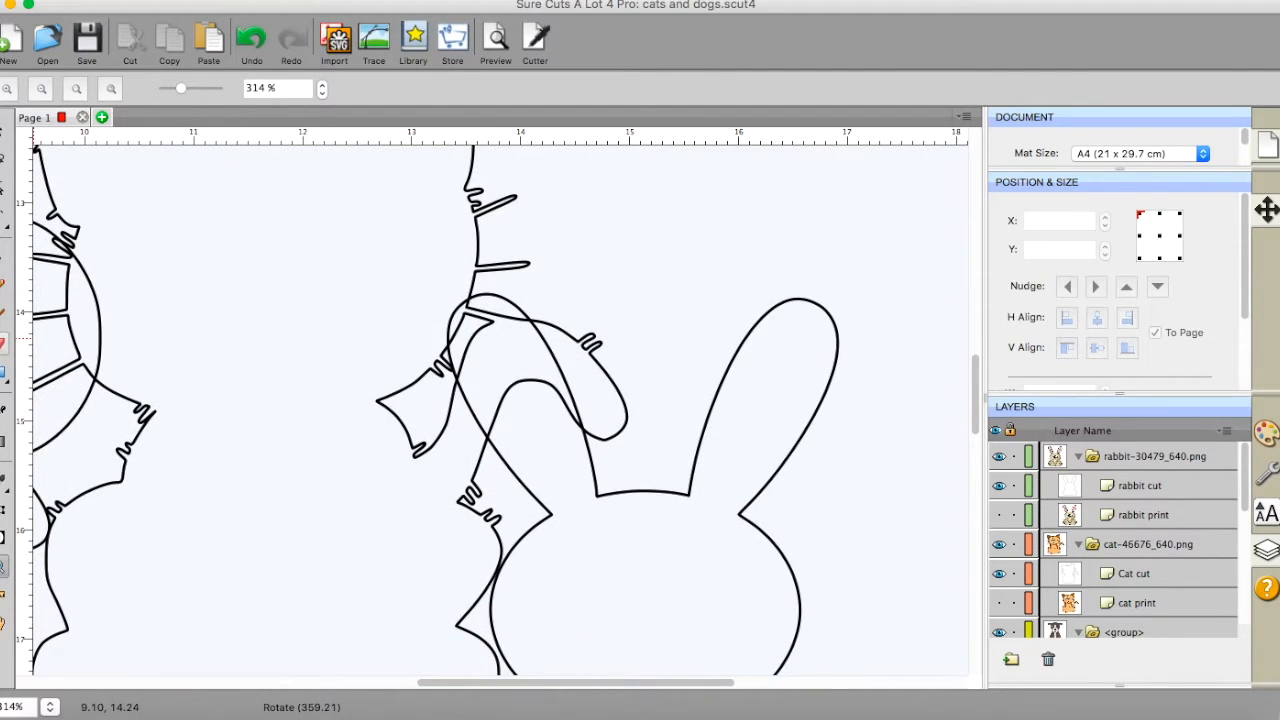
pyautogui.click(4, 343)
pyautogui.moveTo(475, 360)
pyautogui.mouseDown()
pyautogui.moveTo(489, 335)
pyautogui.moveTo(478, 320)
pyautogui.moveTo(496, 333)
pyautogui.mouseUp()
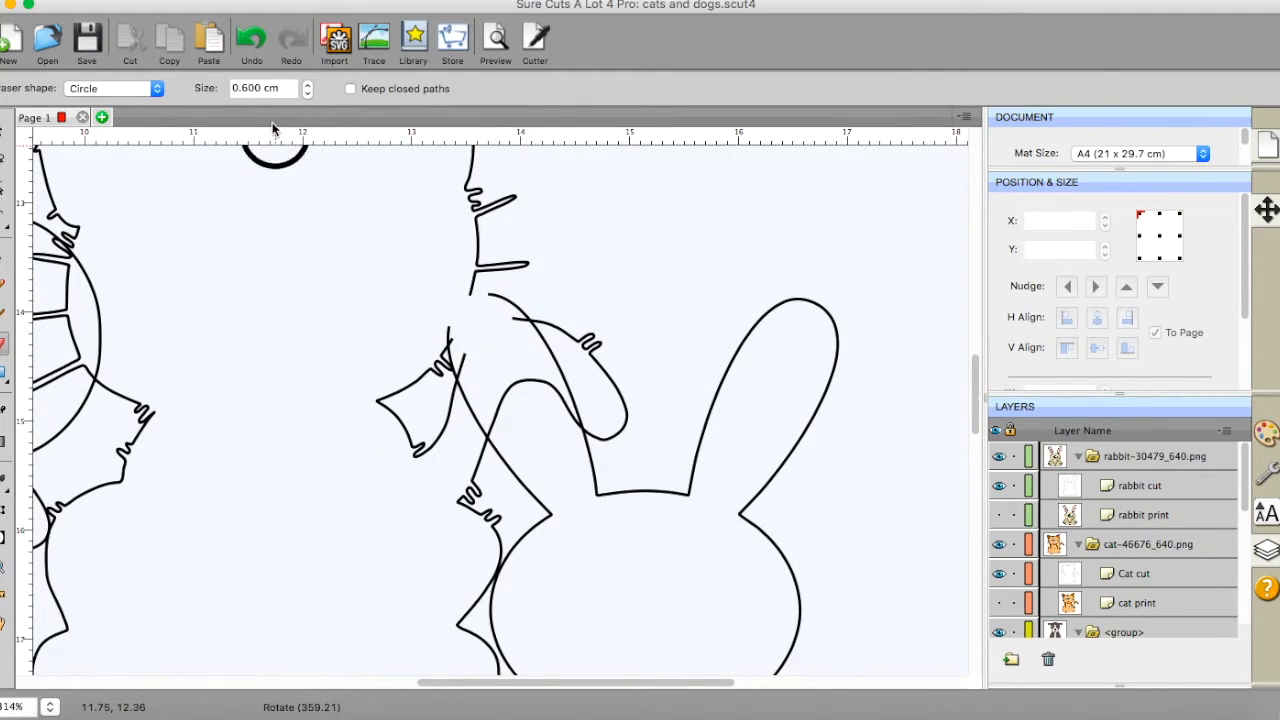
pyautogui.click(252, 41)
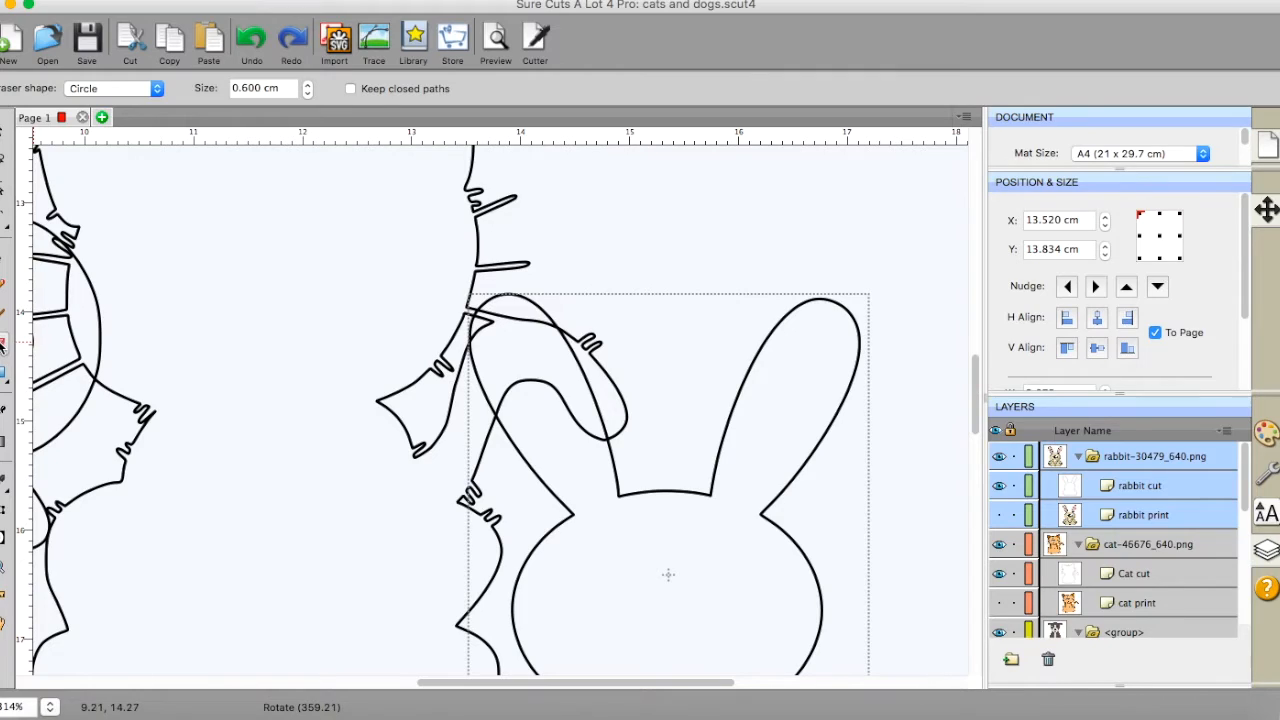
# - Set the Eraser size to 0.35 cm and try erasing where the cat's tail meets the rabbit's ear, undoing the attempt
pyautogui.click(307, 93)
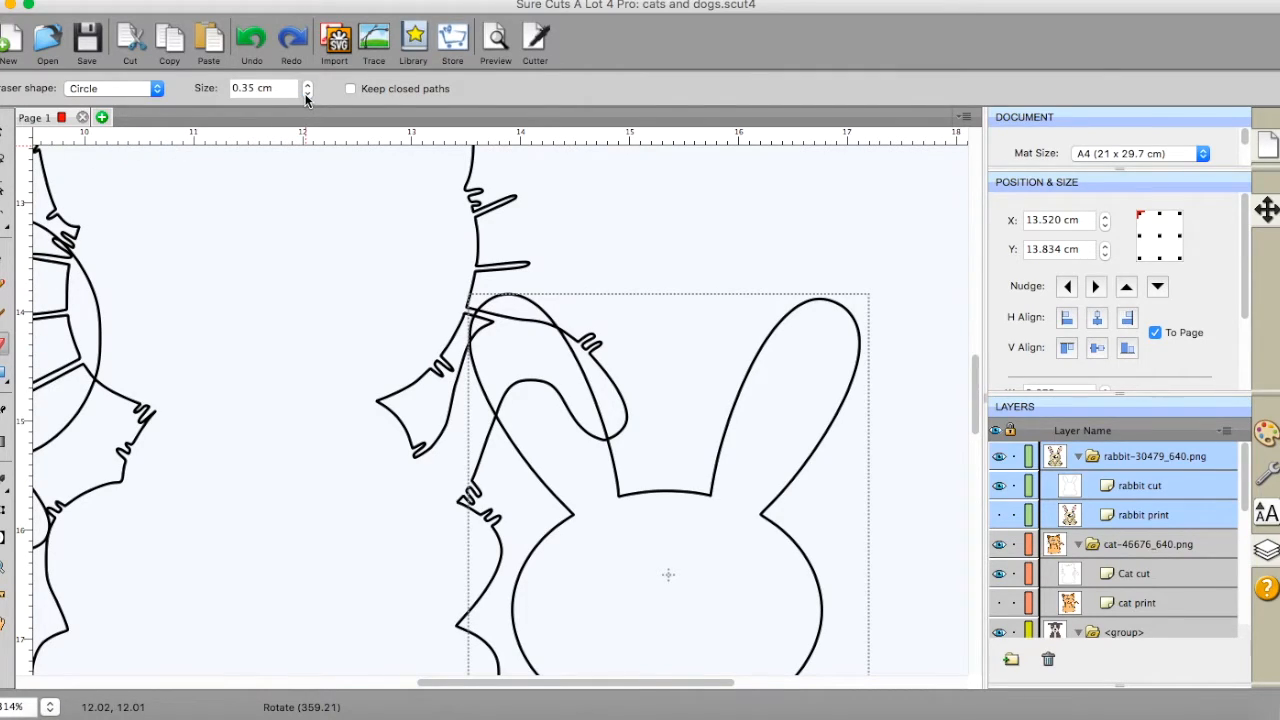
pyautogui.click(489, 319)
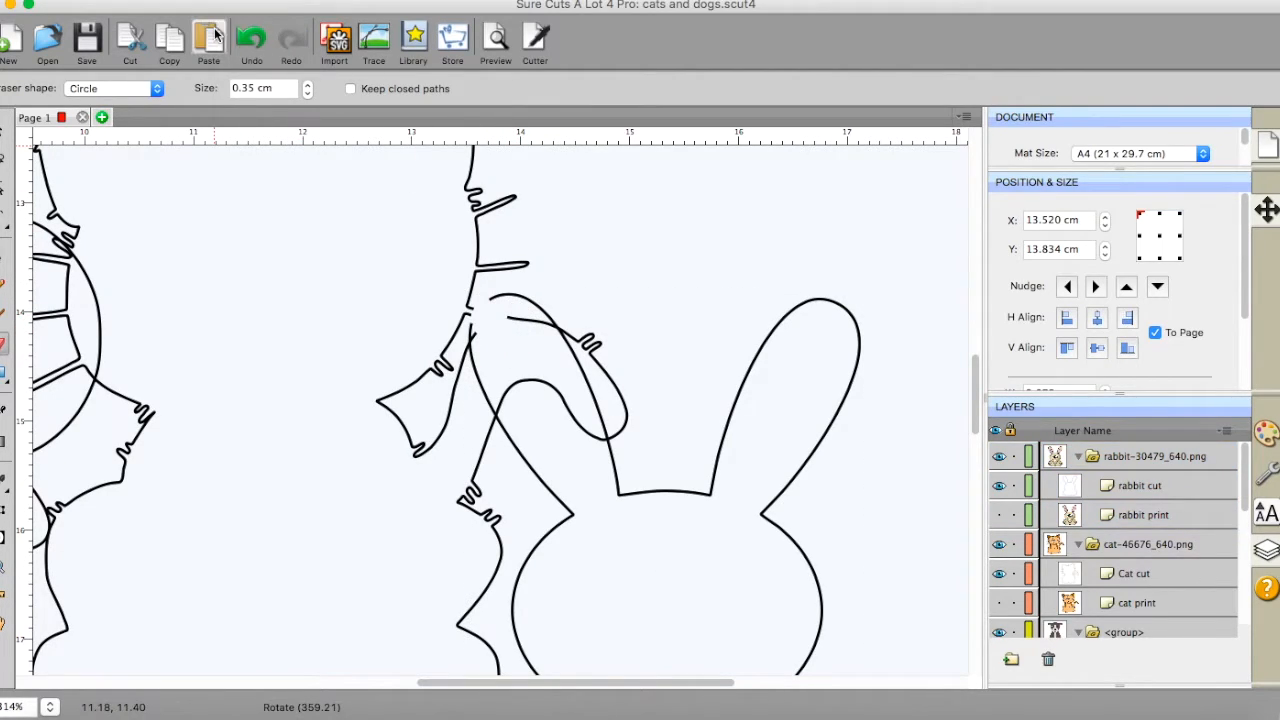
pyautogui.click(261, 53)
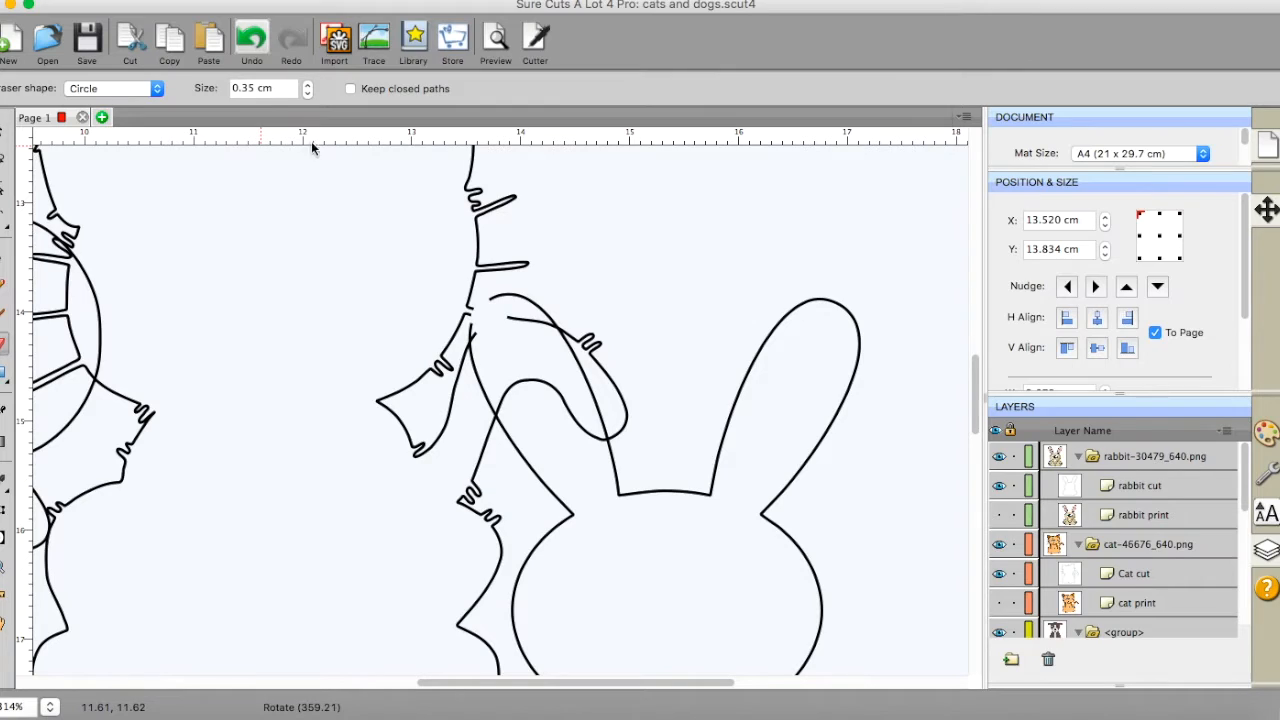
pyautogui.click(250, 40)
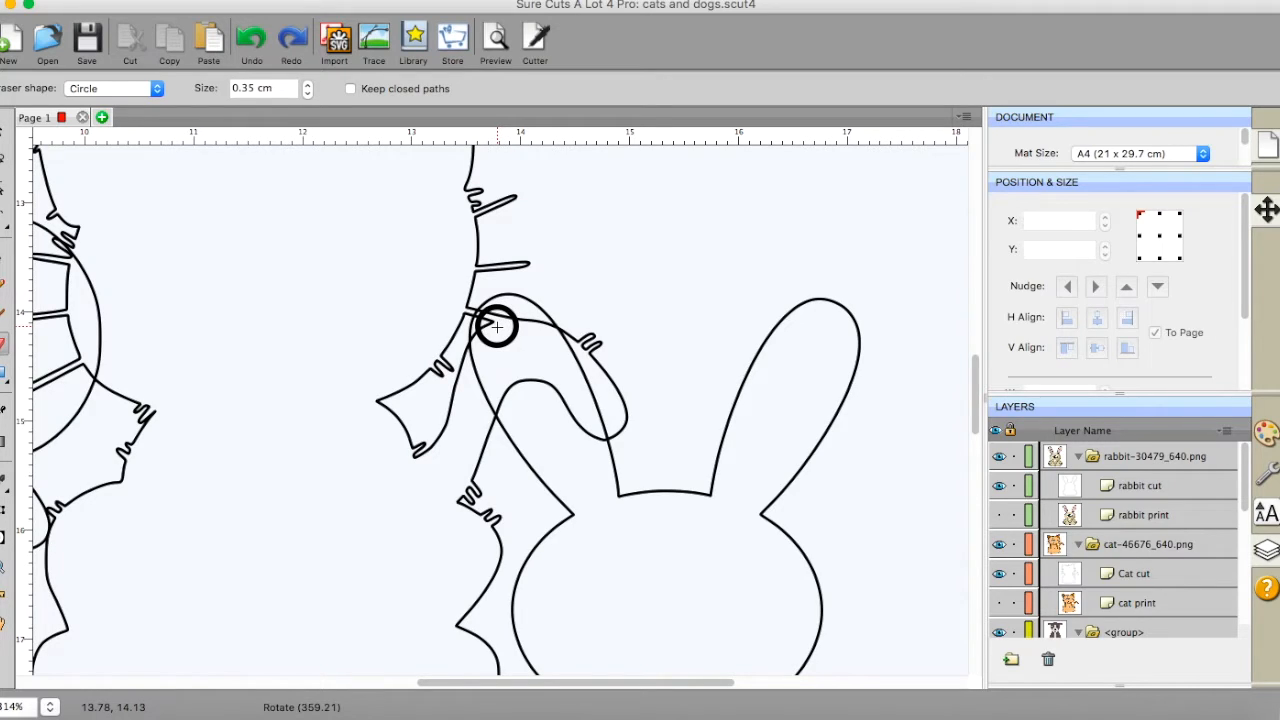
# - Erase the cat's tail line inside the tip of the rabbit's overlapping ear with the 0.35 cm Eraser, and lock the rabbit
pyautogui.click(495, 325)
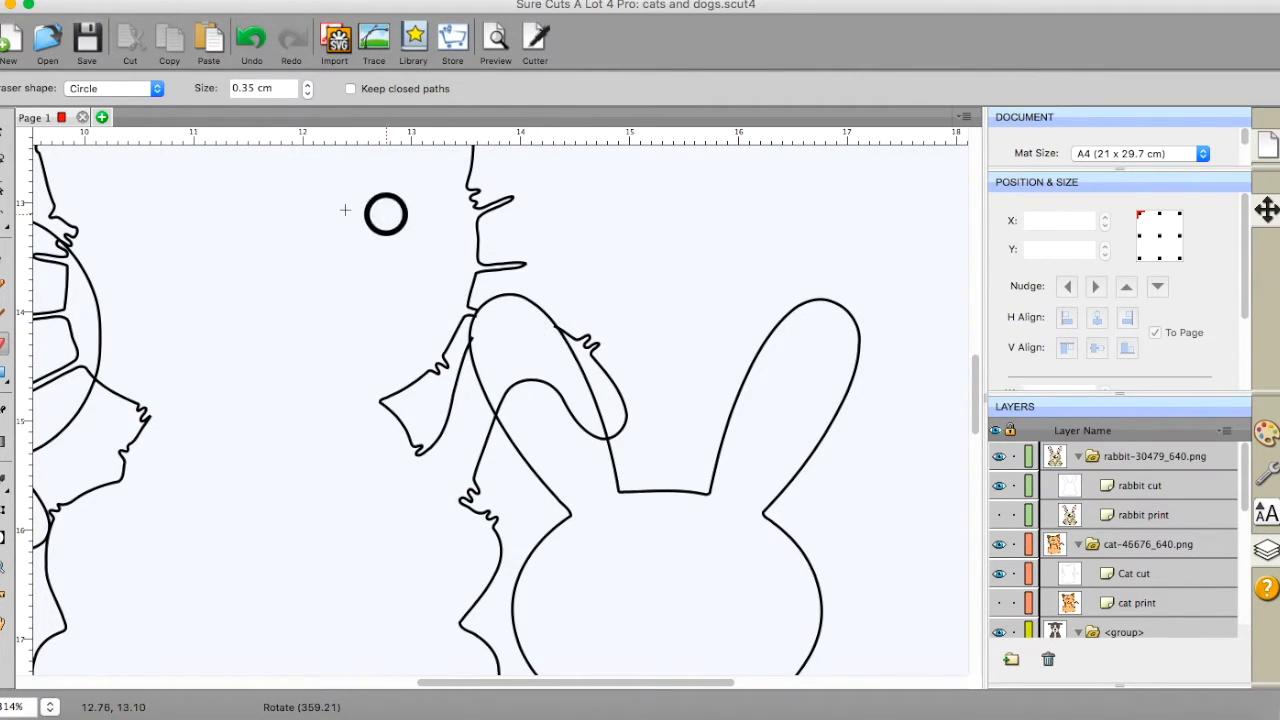
pyautogui.click(2, 143)
pyautogui.click(606, 399)
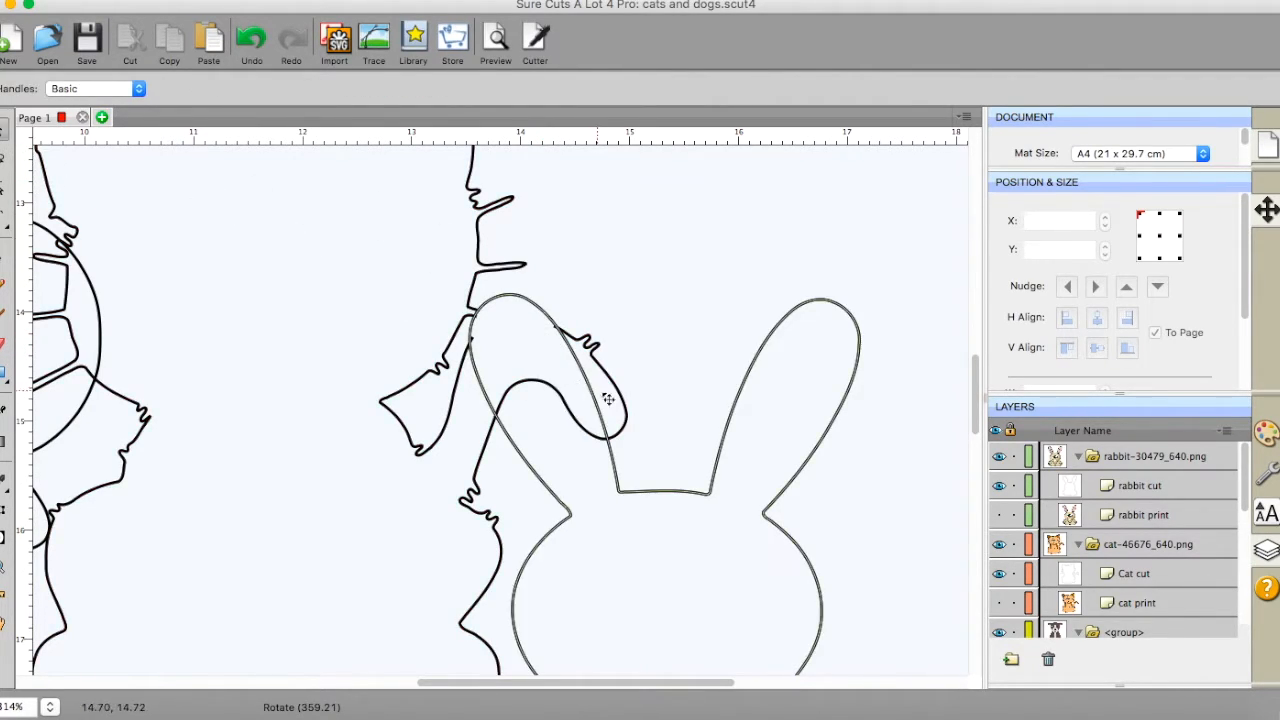
pyautogui.click(648, 496)
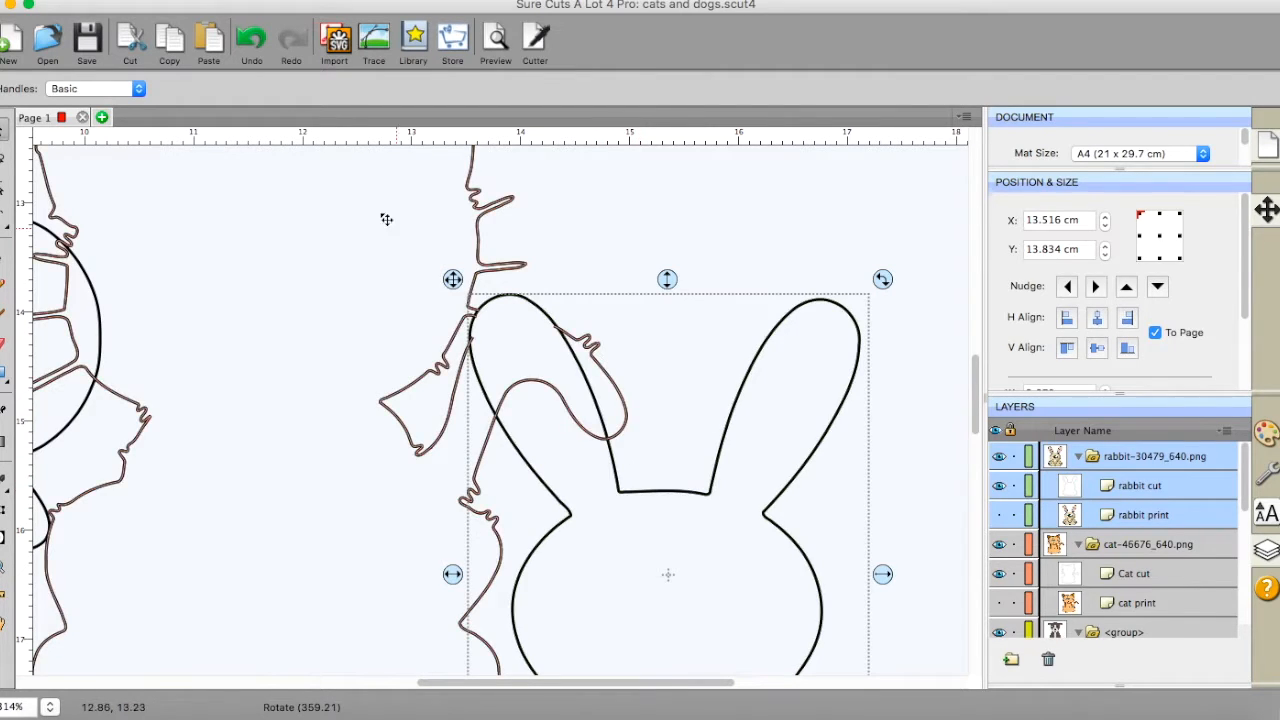
pyautogui.click(273, 2)
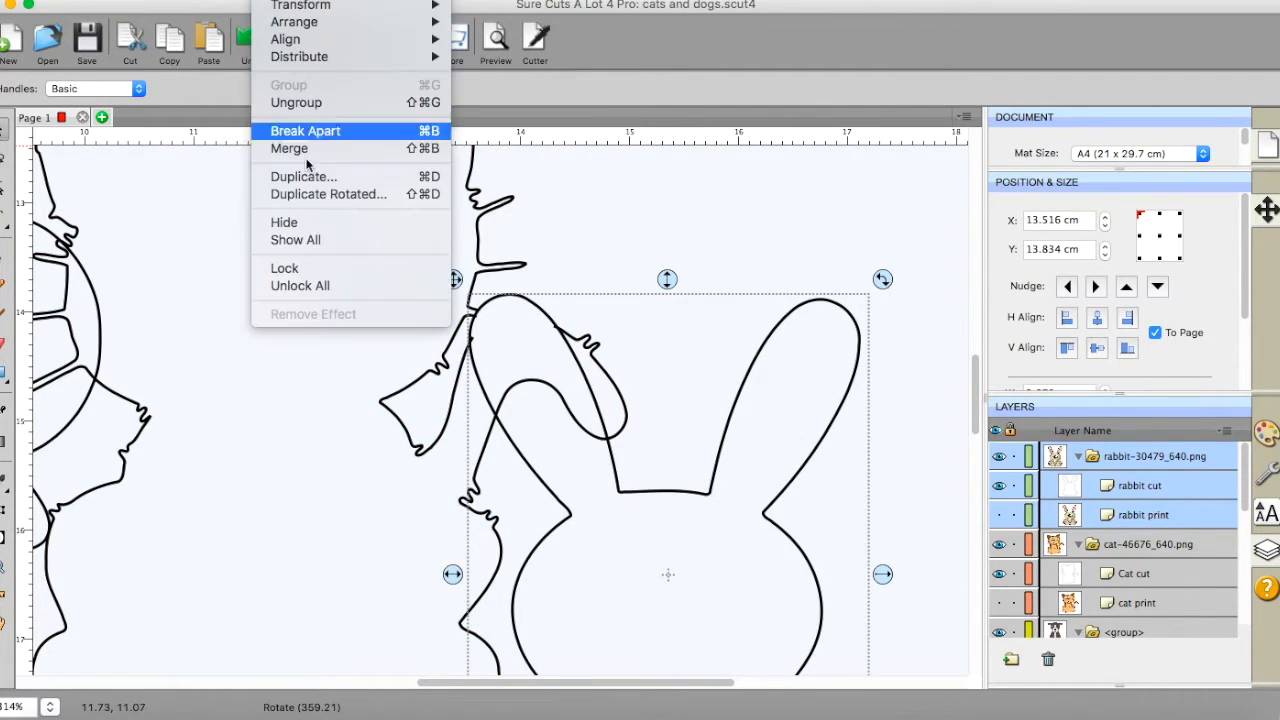
pyautogui.click(302, 272)
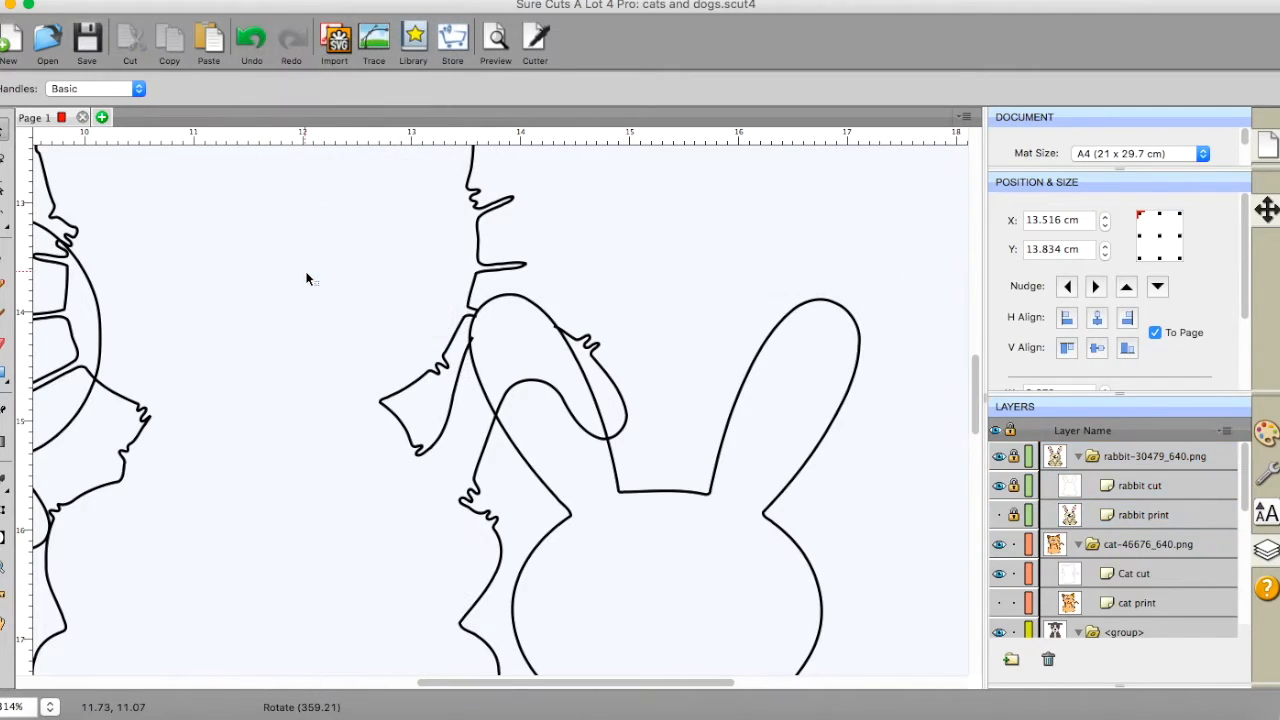
# - Erase the remaining curve of the cat's tail outline that runs inside the locked rabbit's ear
pyautogui.click(12, 346)
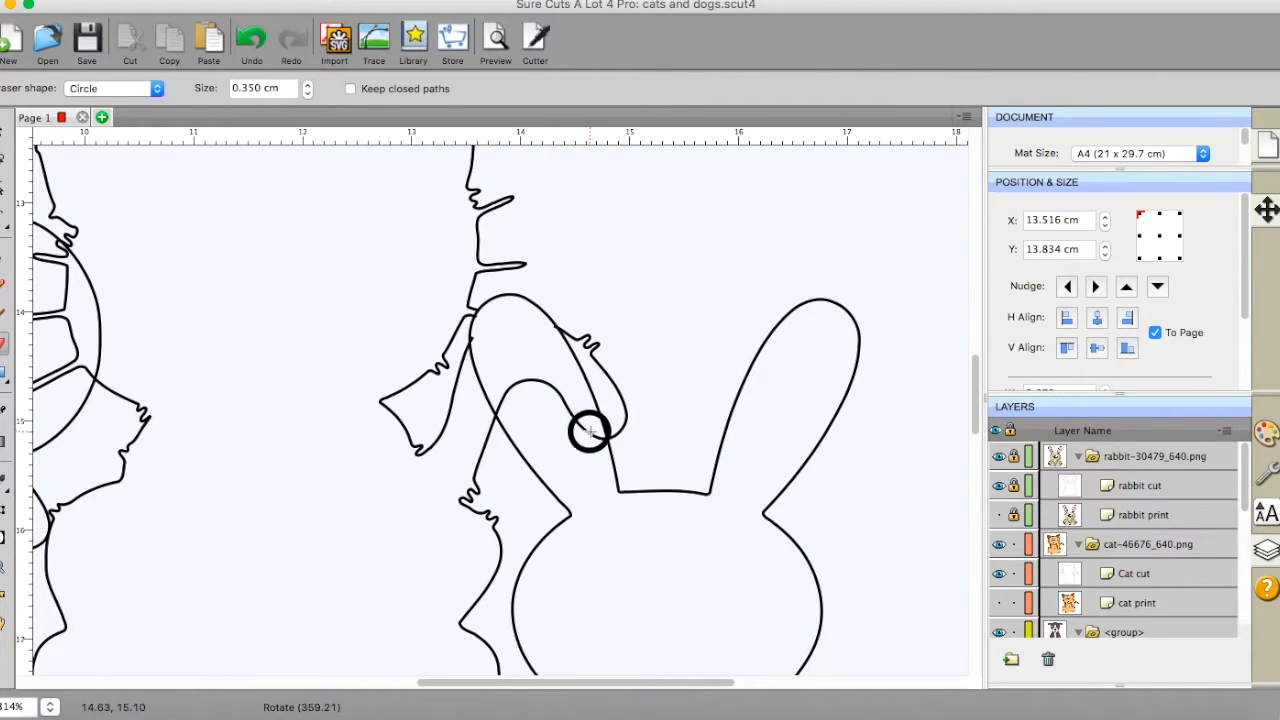
pyautogui.moveTo(590, 430)
pyautogui.mouseDown()
pyautogui.moveTo(557, 380)
pyautogui.moveTo(512, 398)
pyautogui.moveTo(531, 418)
pyautogui.mouseUp()
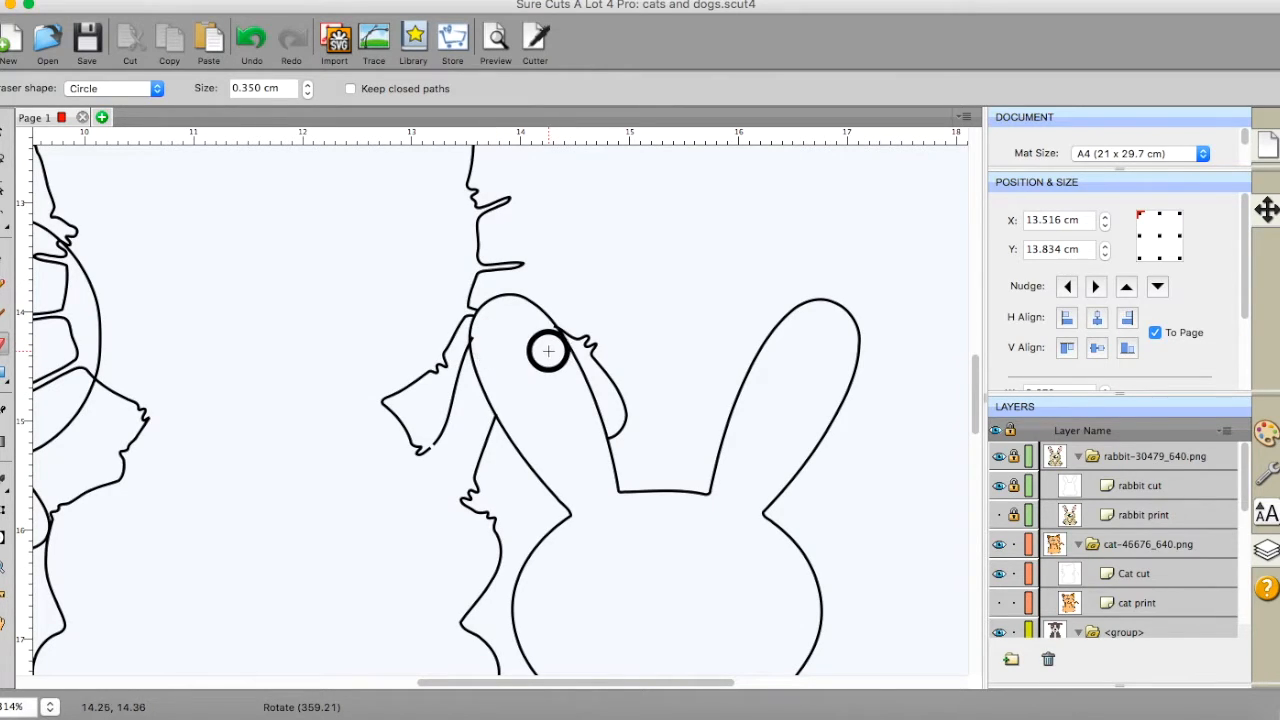
# - Try the Eraser on the locked rabbit's outline between its two ears
pyautogui.scroll(-10, 651, 428)
pyautogui.scroll(12, 655, 426)
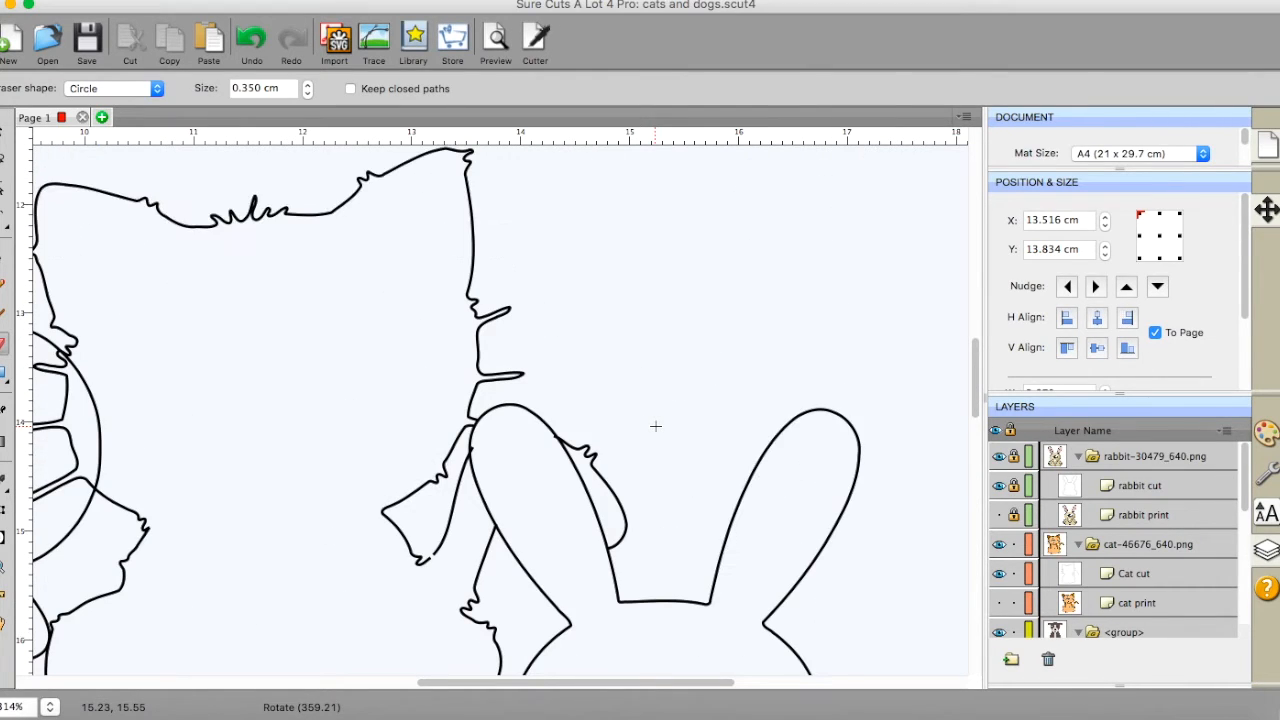
pyautogui.scroll(-1, 655, 426)
pyautogui.moveTo(664, 556); pyautogui.dragTo(646, 556)
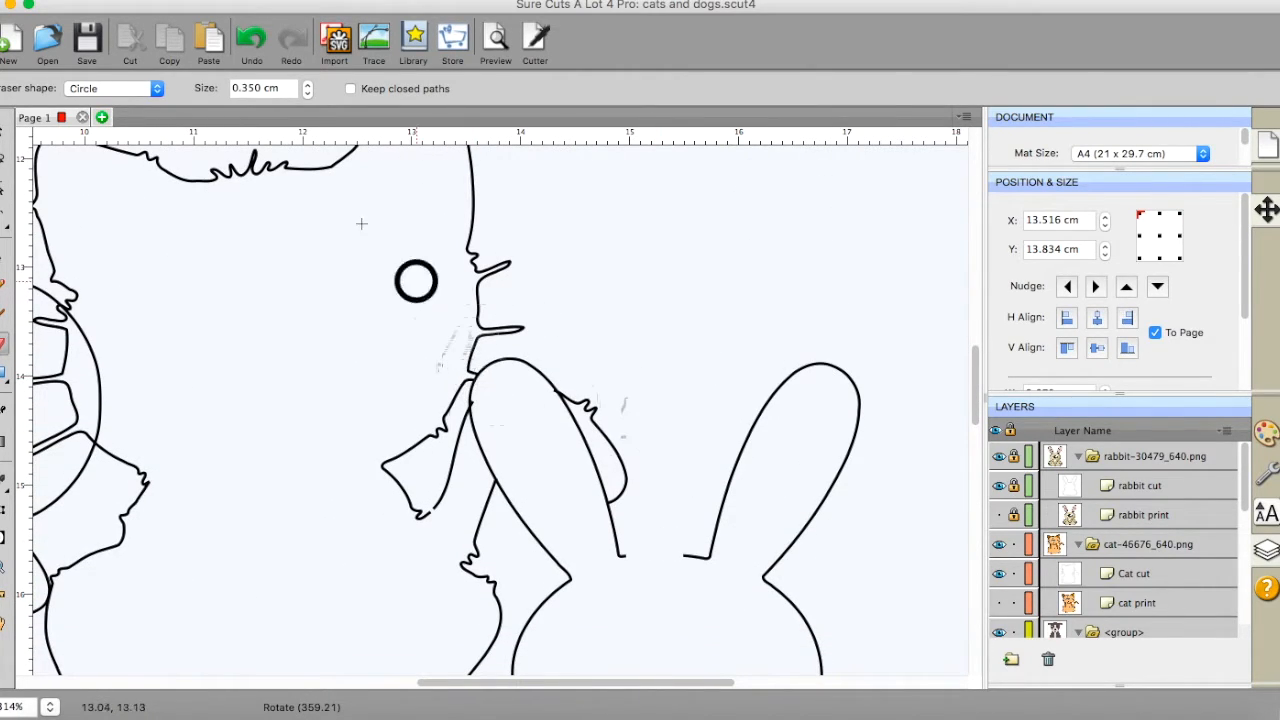
pyautogui.click(4, 128)
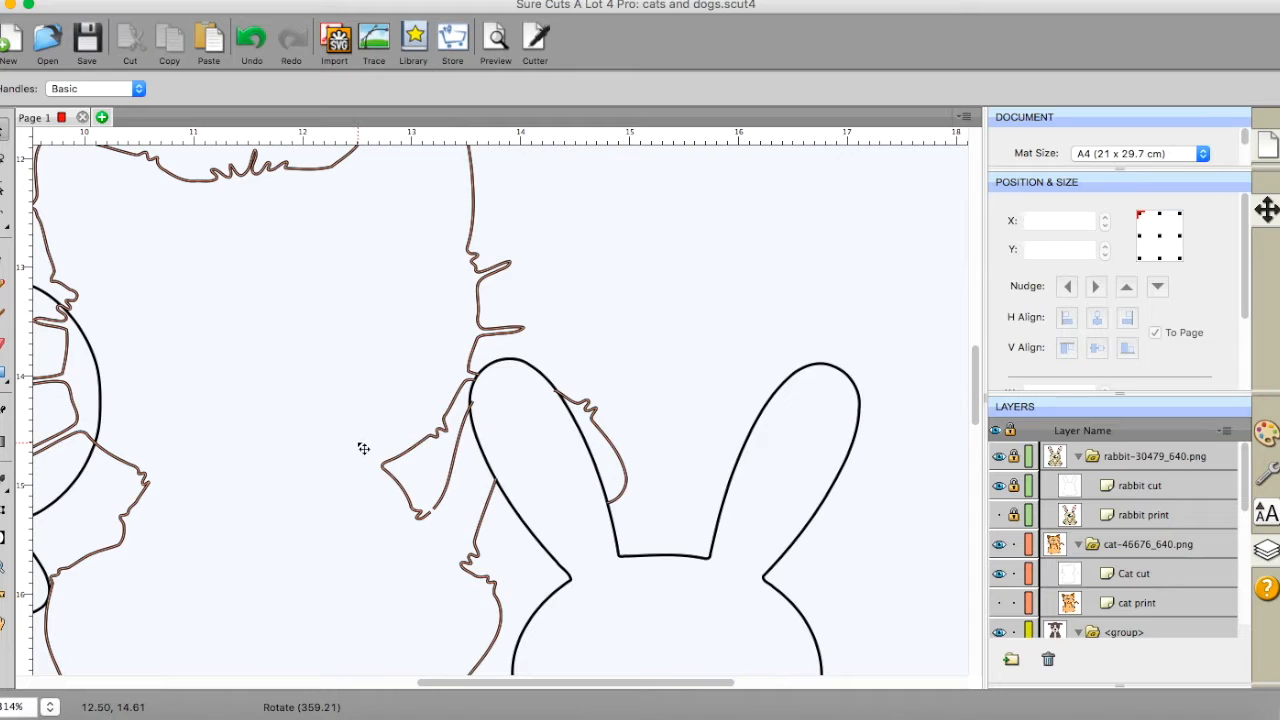
# - Examine where the dog's and cat's cut outlines overlap, and select the cat
pyautogui.moveTo(486, 681); pyautogui.dragTo(382, 675)
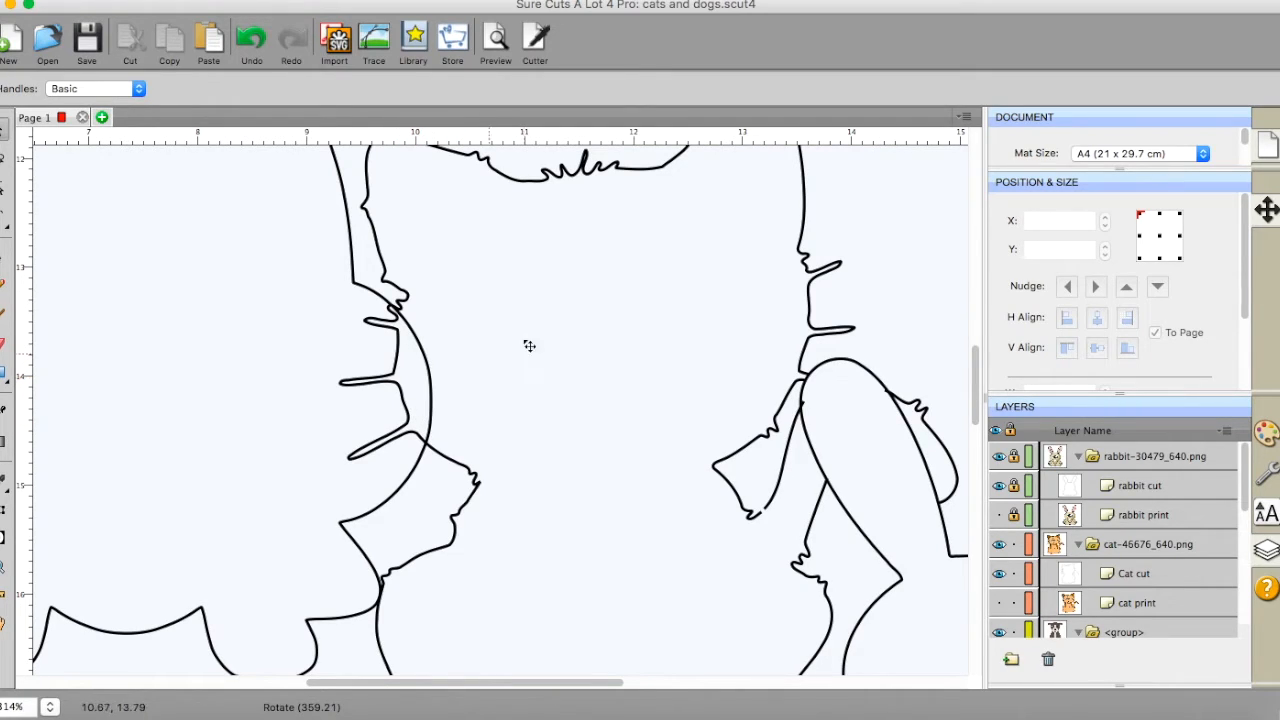
pyautogui.scroll(-3, 593, 337)
pyautogui.scroll(-2, 593, 337)
pyautogui.scroll(5, 591, 334)
pyautogui.click(436, 420)
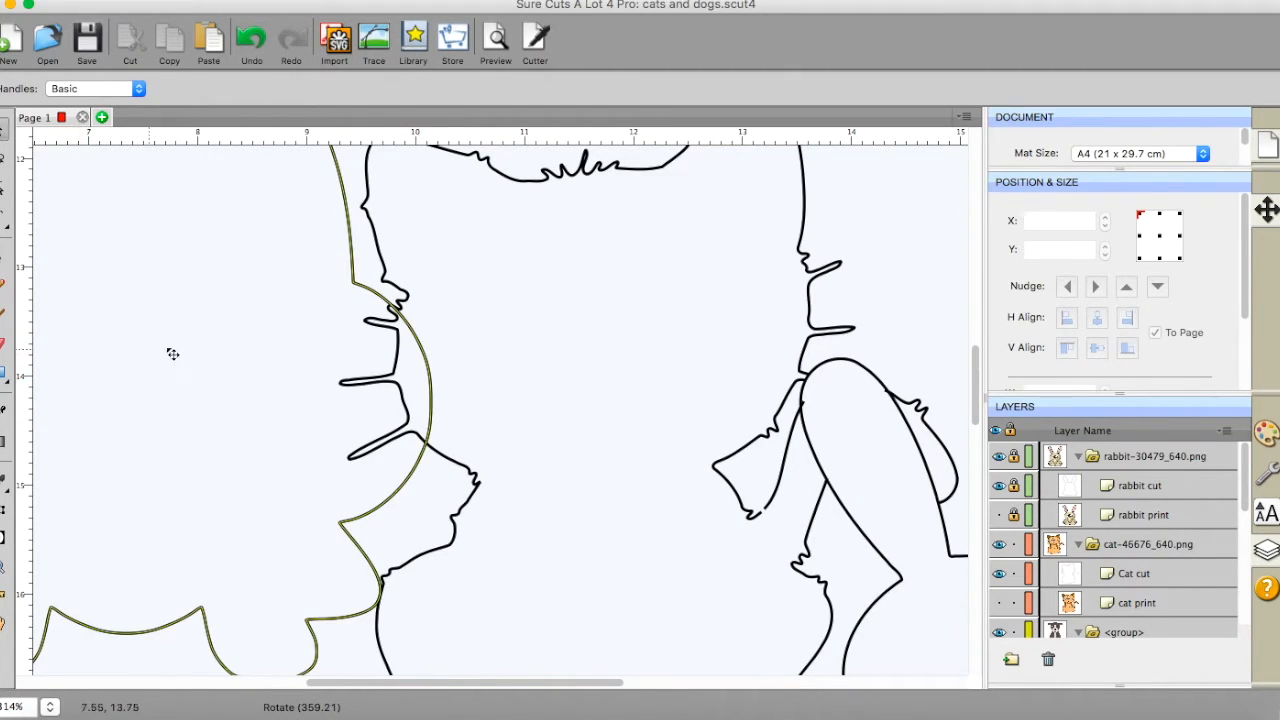
pyautogui.click(370, 322)
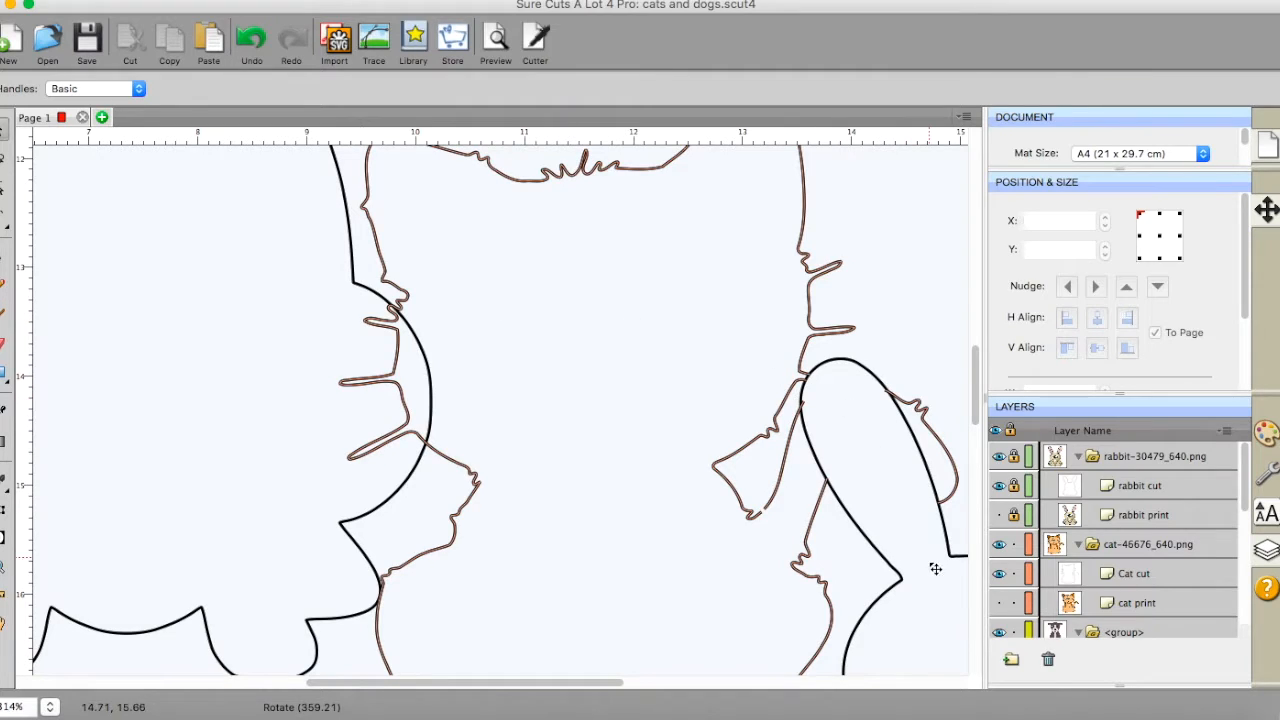
pyautogui.click(902, 590)
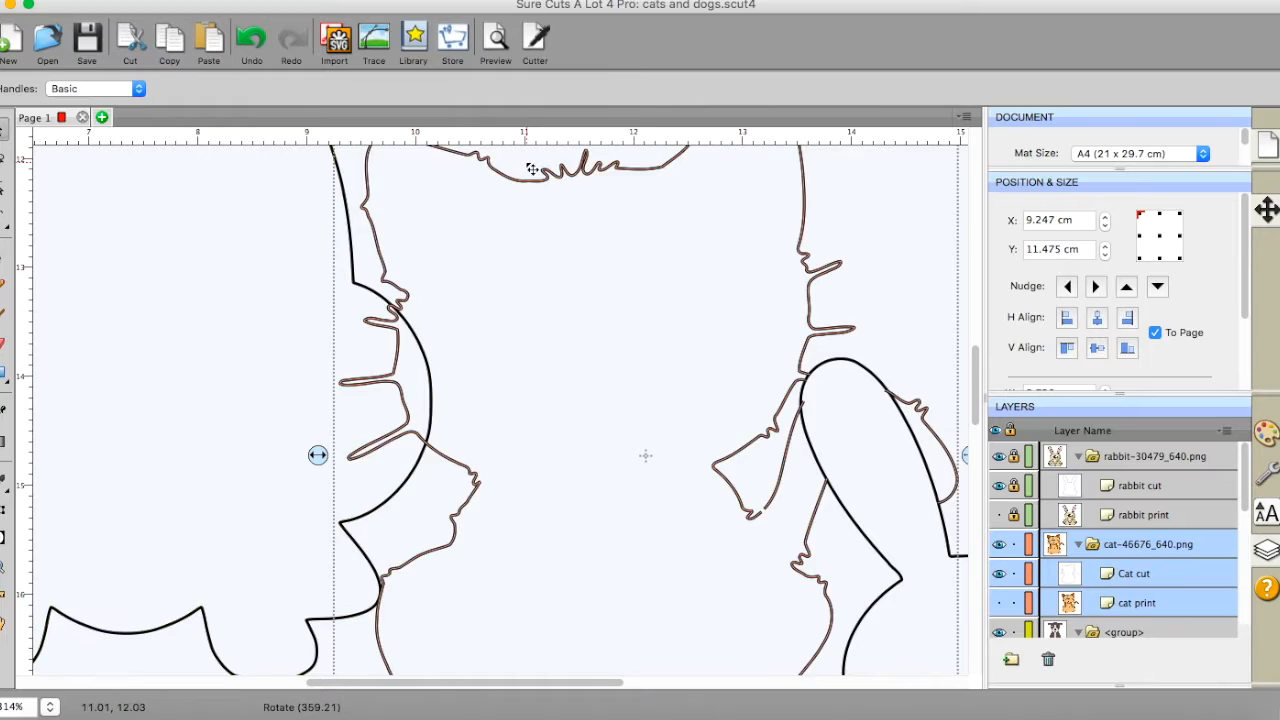
# - Fit the whole page in view and unlock all layers
pyautogui.click(575, 1)
pyautogui.click(610, 86)
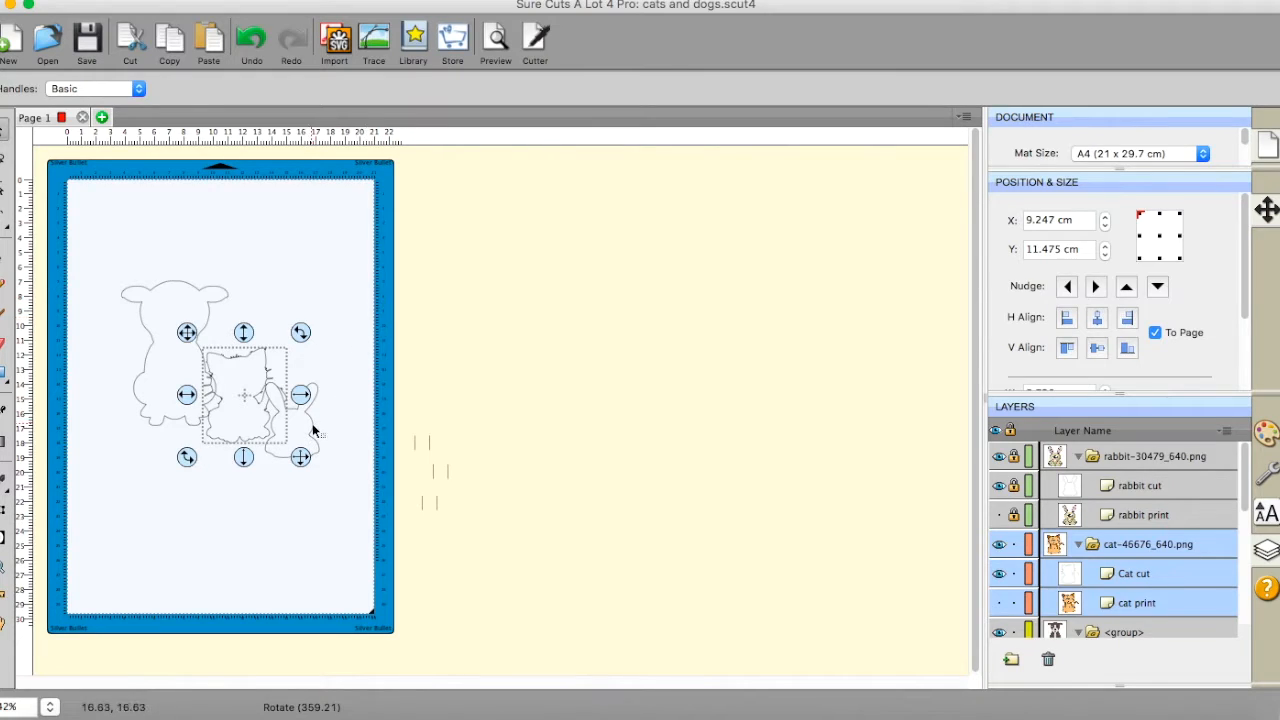
pyautogui.click(312, 425)
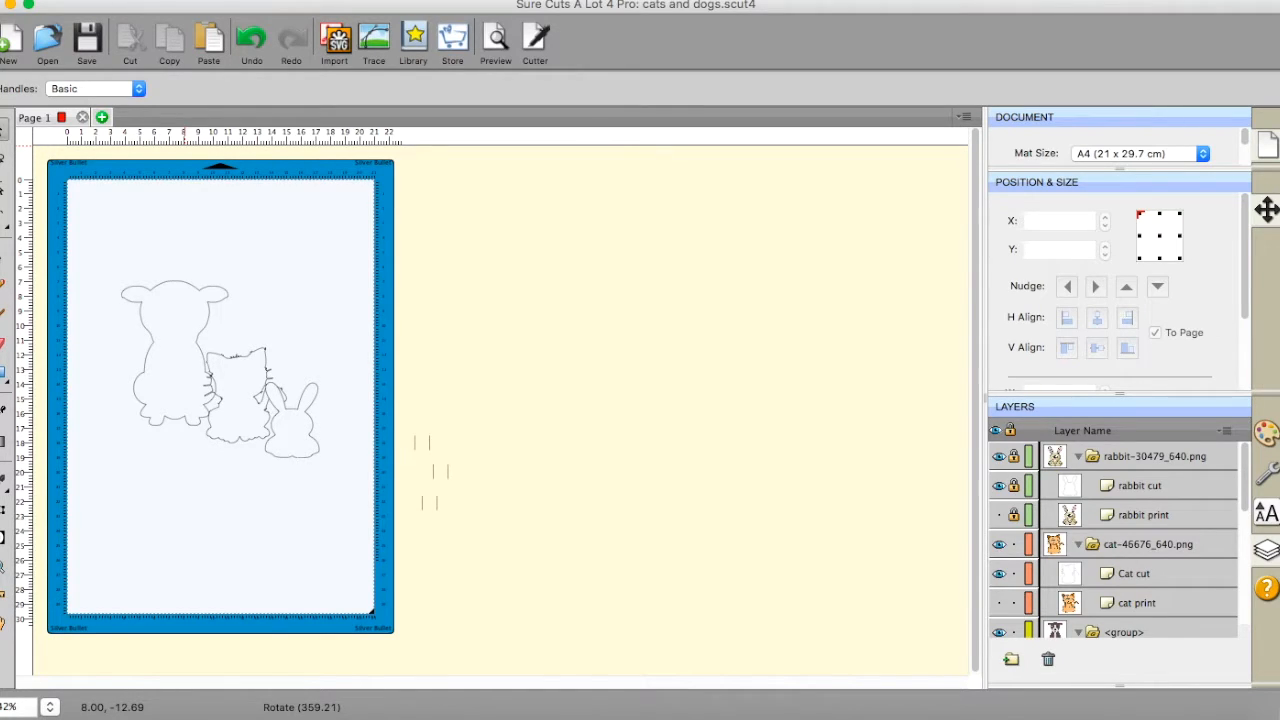
pyautogui.click(281, 1)
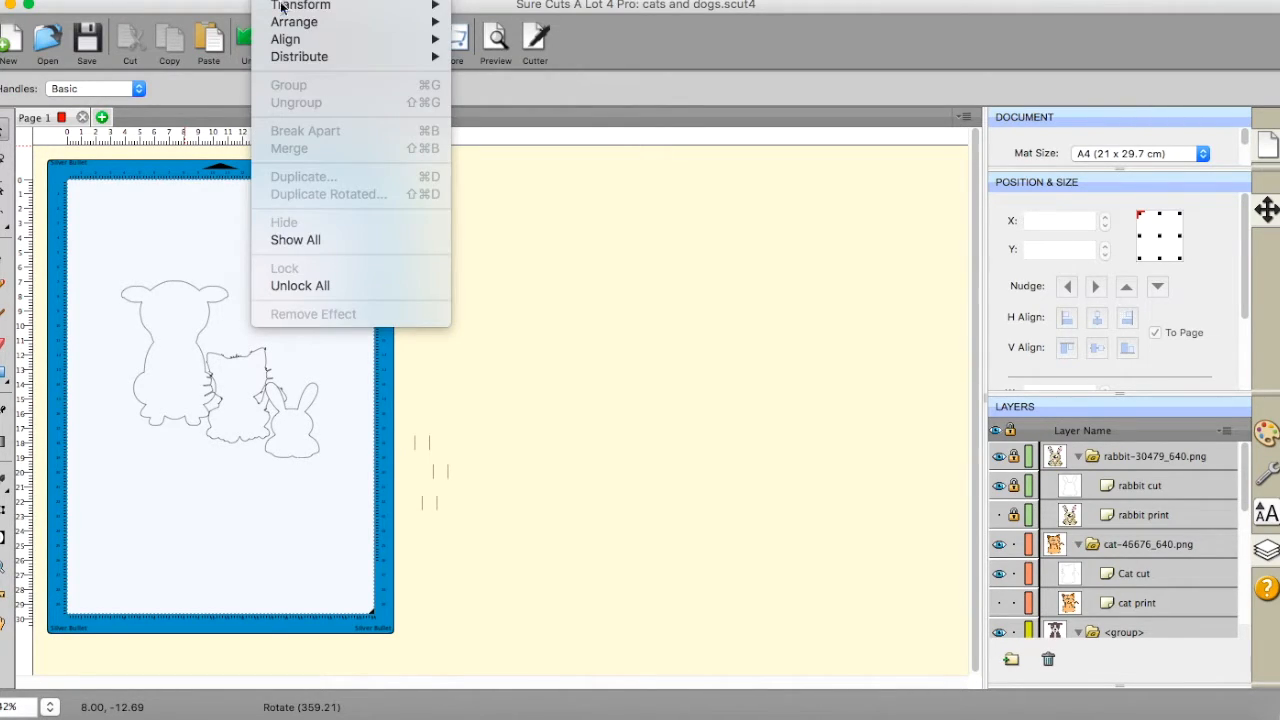
pyautogui.click(303, 286)
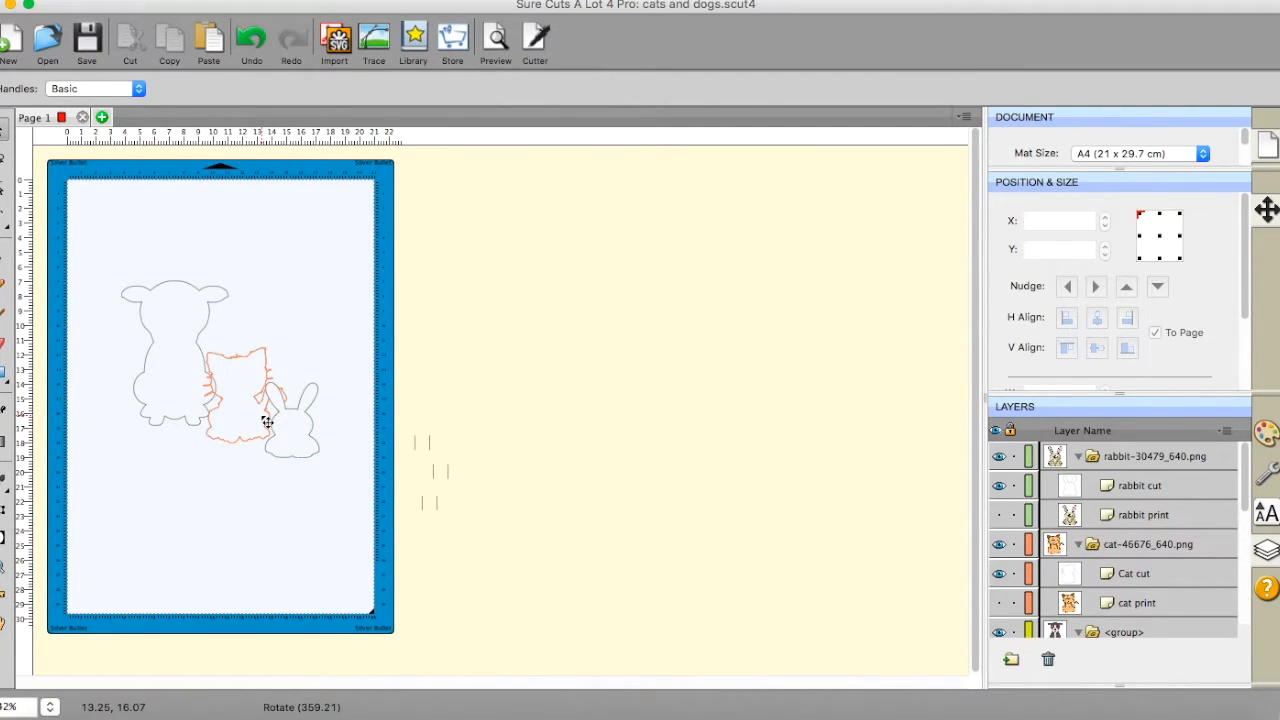
# - Select the cat group and lock it
pyautogui.click(267, 421)
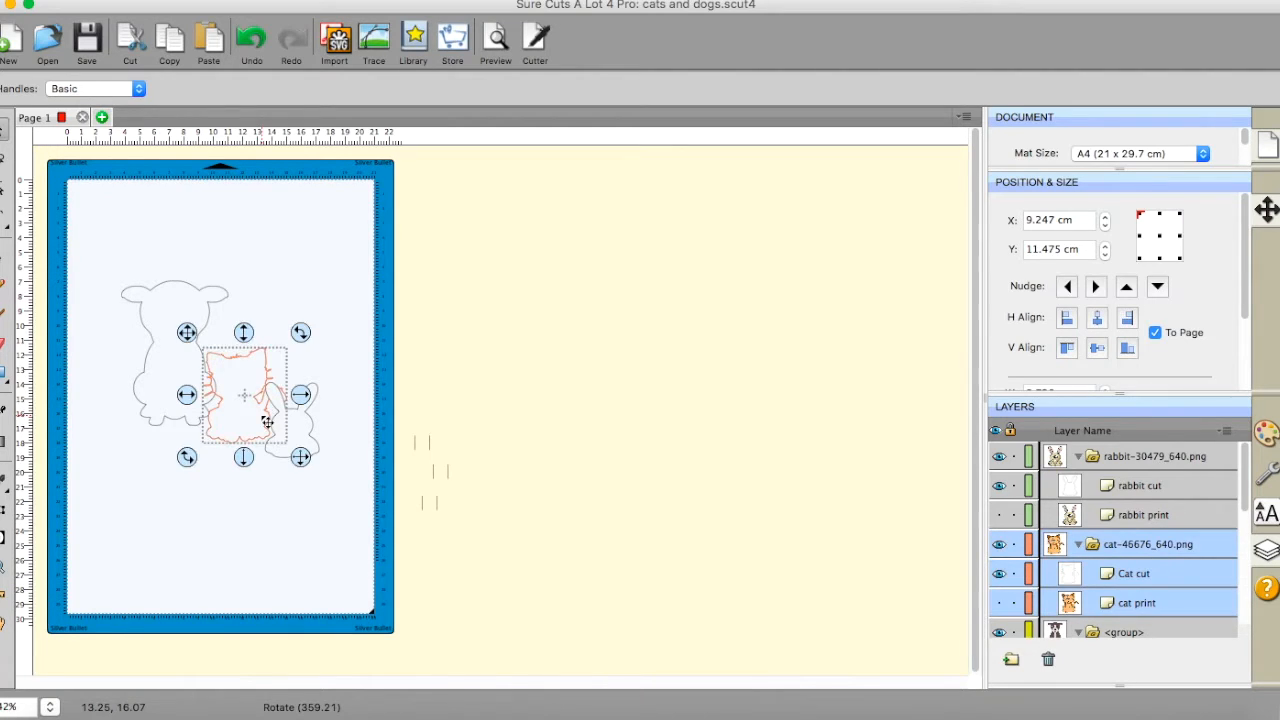
pyautogui.click(8, 566)
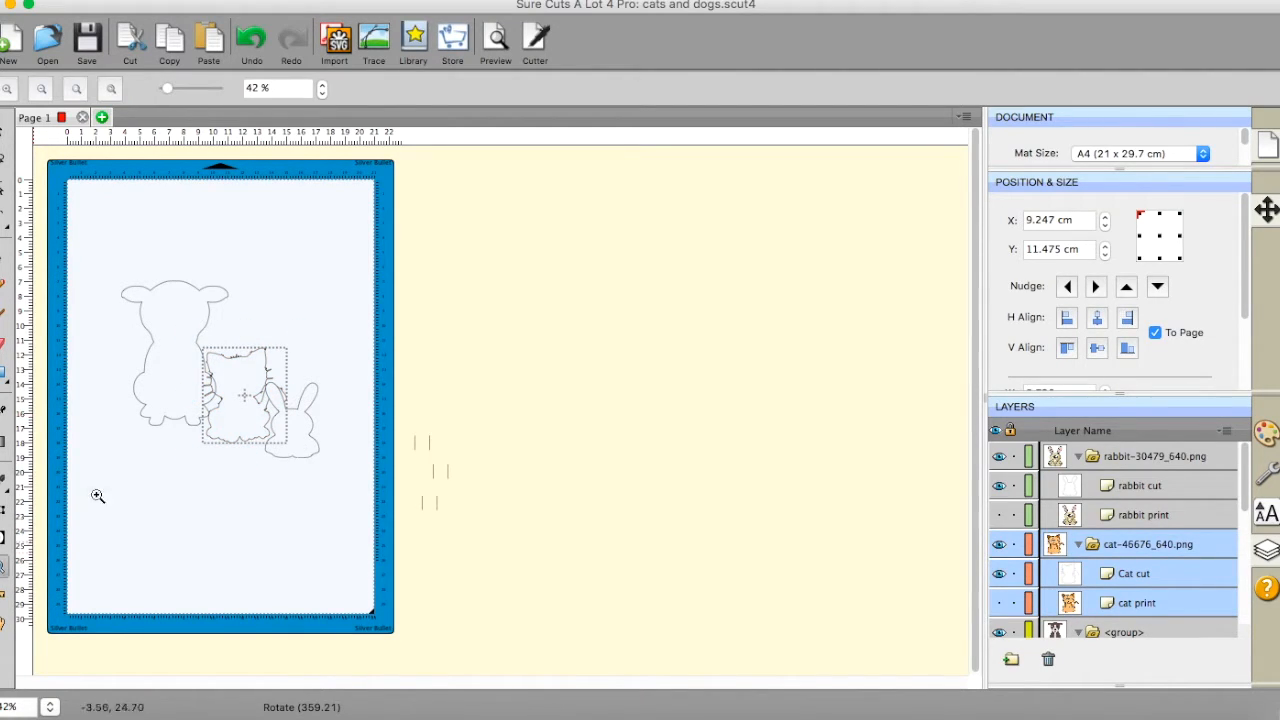
pyautogui.click(231, 409)
pyautogui.click(297, 401)
pyautogui.click(345, 408)
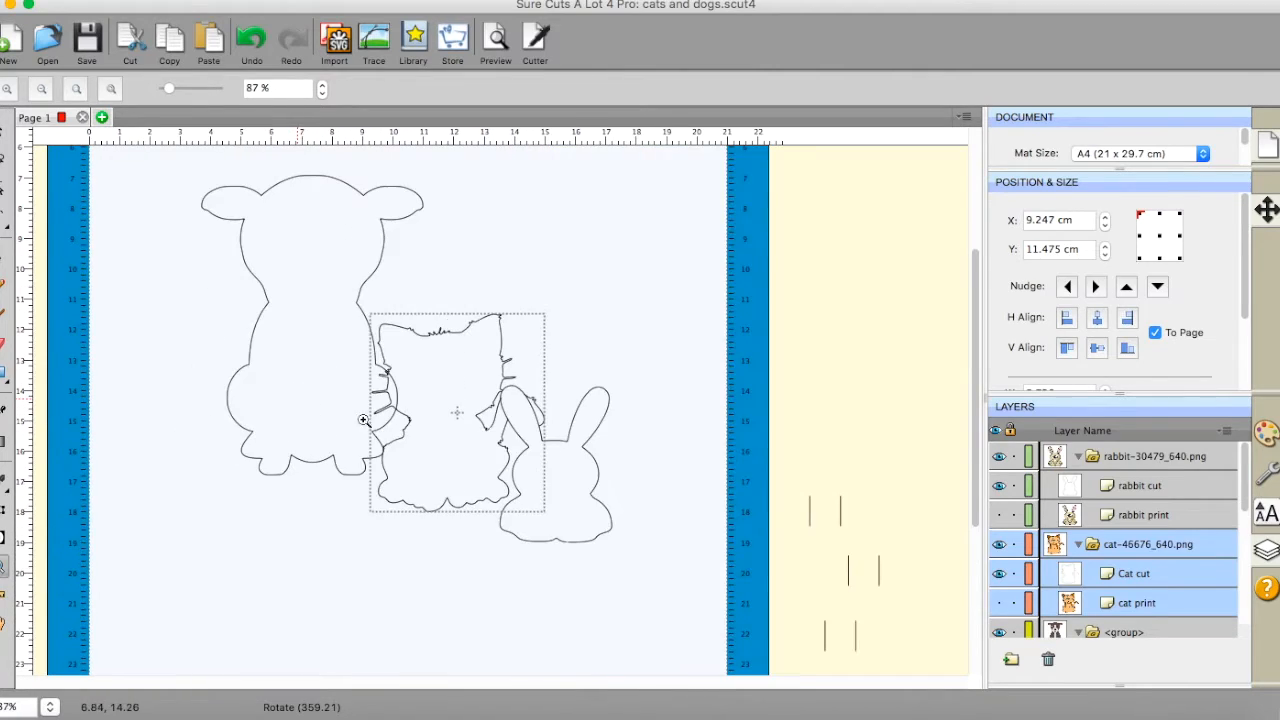
pyautogui.click(443, 429)
pyautogui.click(544, 436)
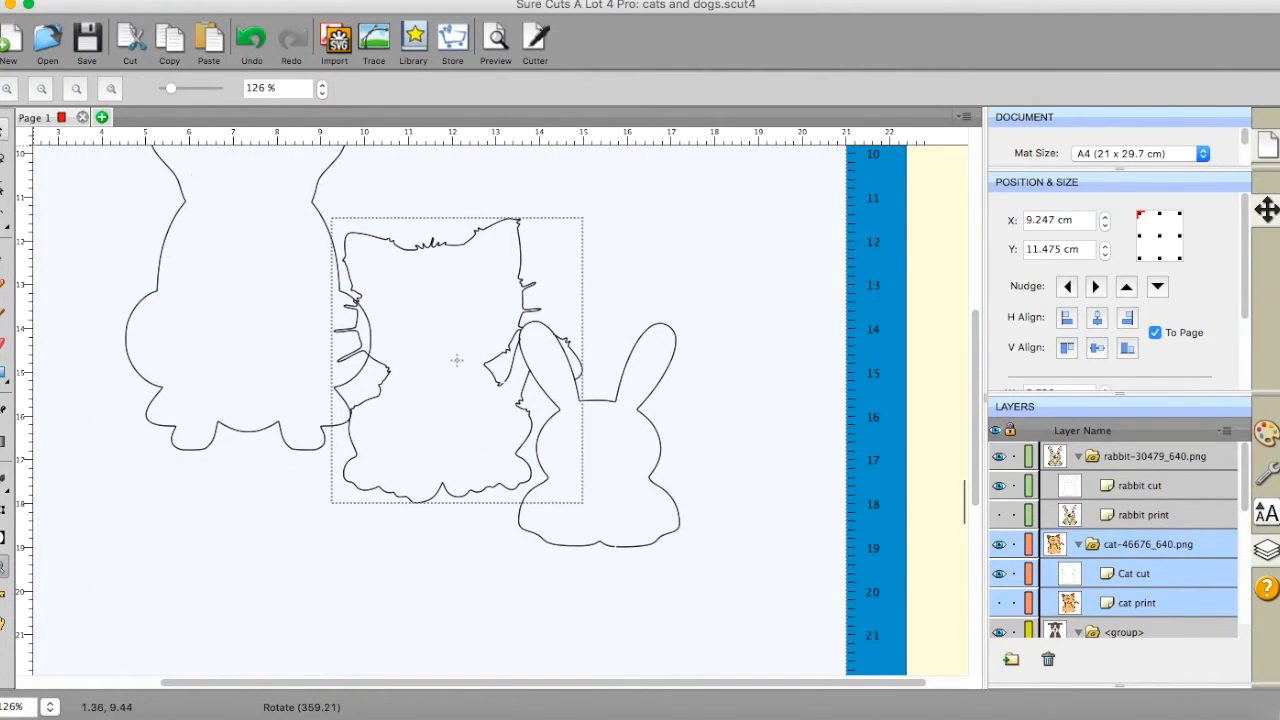
pyautogui.click(276, 2)
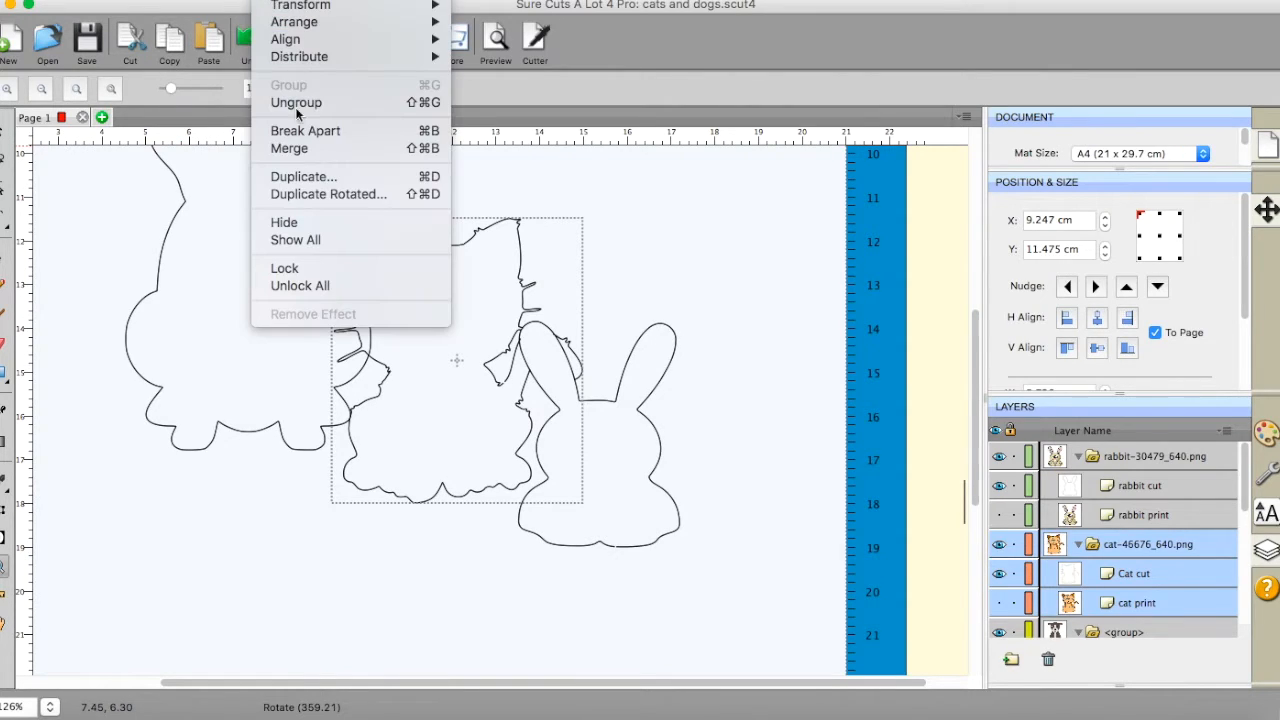
pyautogui.click(280, 266)
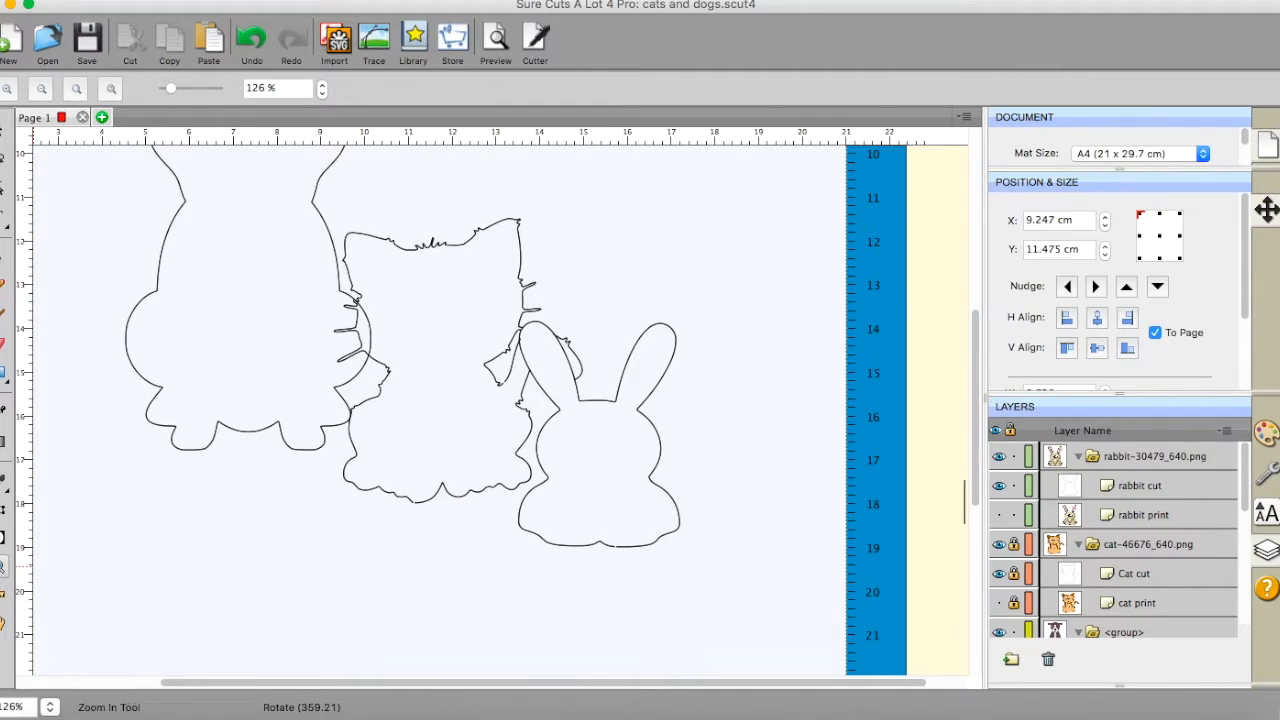
# - Erase the curved part of the dog's outline that runs inside the cat beside its whiskers with the 0.35 cm Eraser
pyautogui.click(389, 359)
pyautogui.click(382, 352)
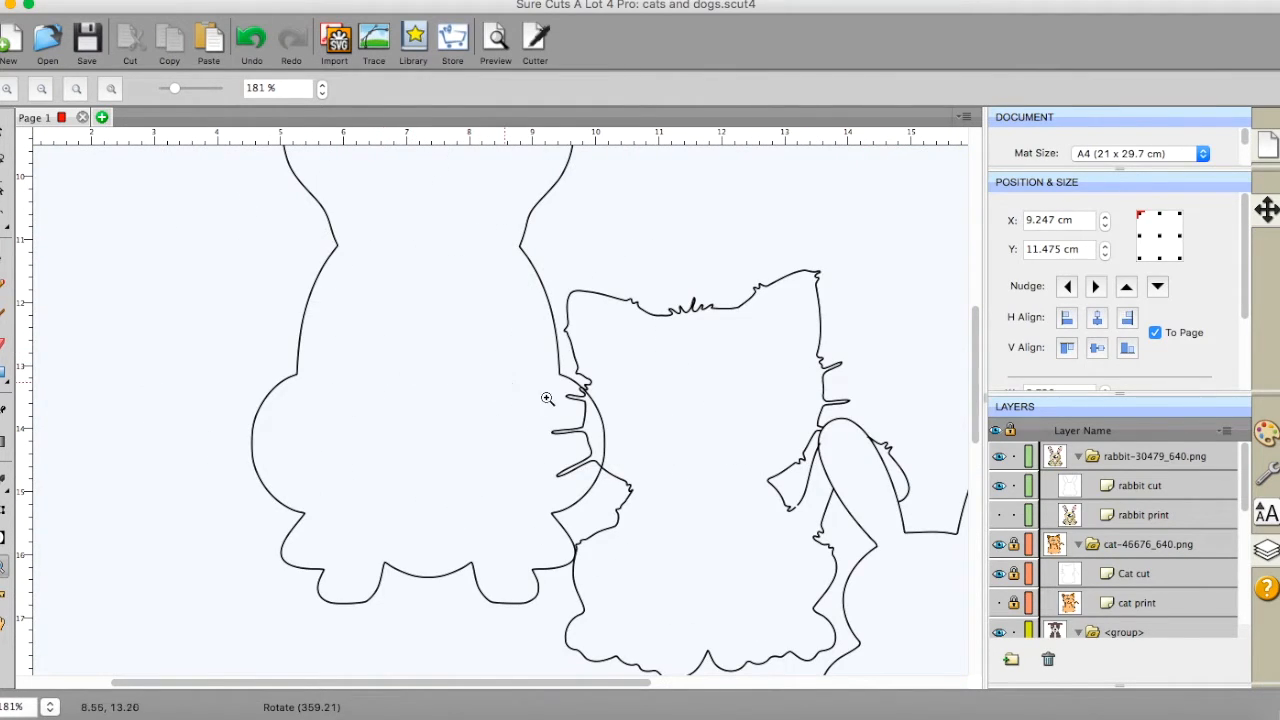
pyautogui.click(658, 446)
pyautogui.click(4, 344)
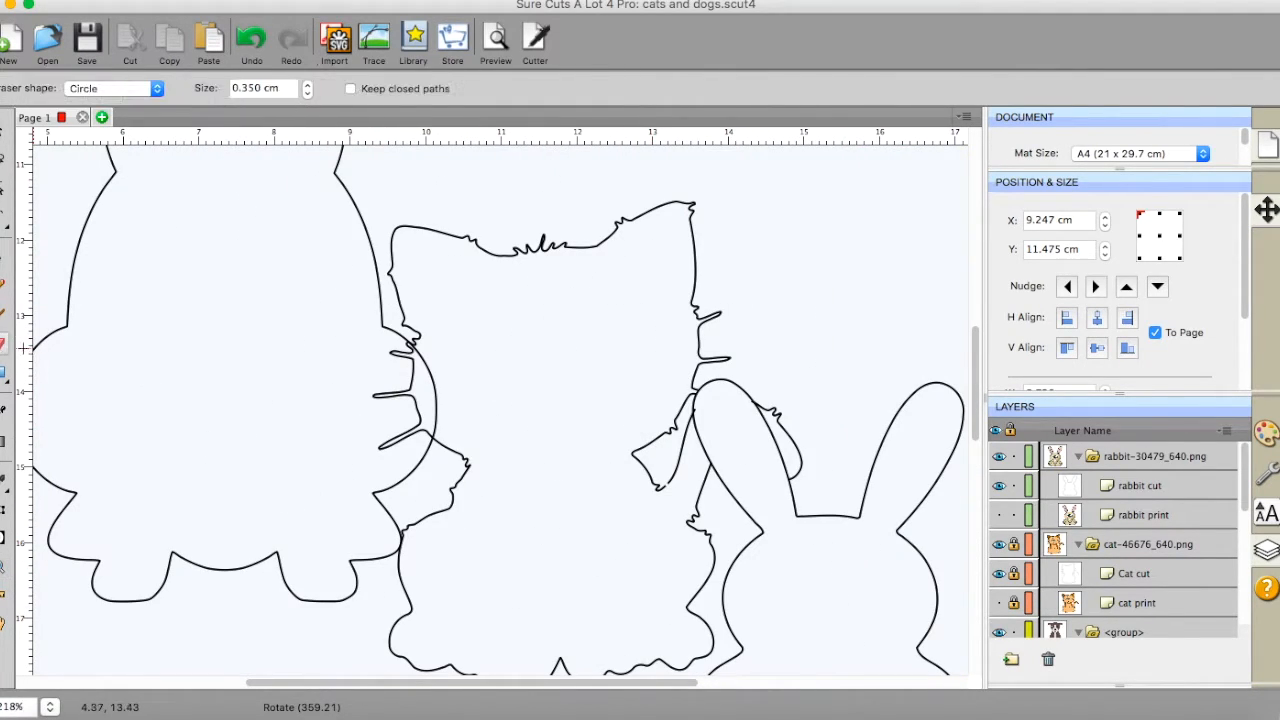
pyautogui.moveTo(427, 352)
pyautogui.mouseDown()
pyautogui.moveTo(438, 425)
pyautogui.moveTo(452, 428)
pyautogui.mouseUp()
# - Unlock the cat with Unlock All and show the full page with all three animals
pyautogui.click(278, 0)
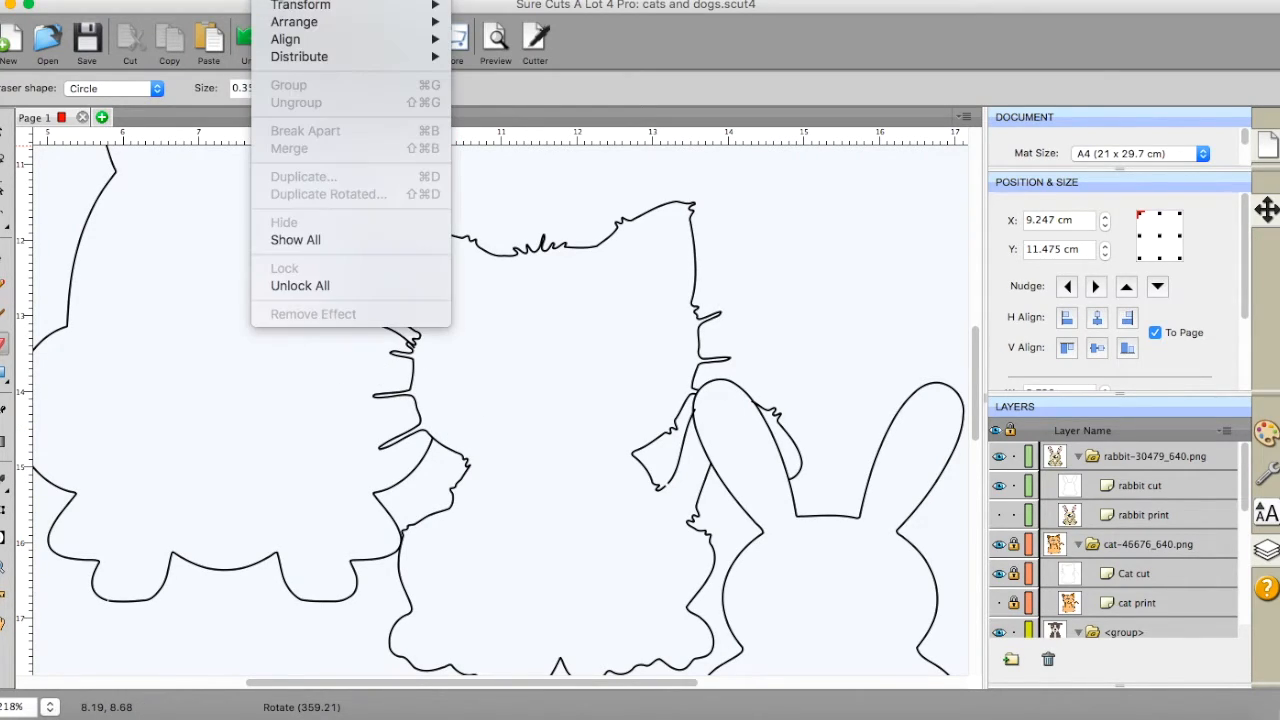
pyautogui.click(288, 287)
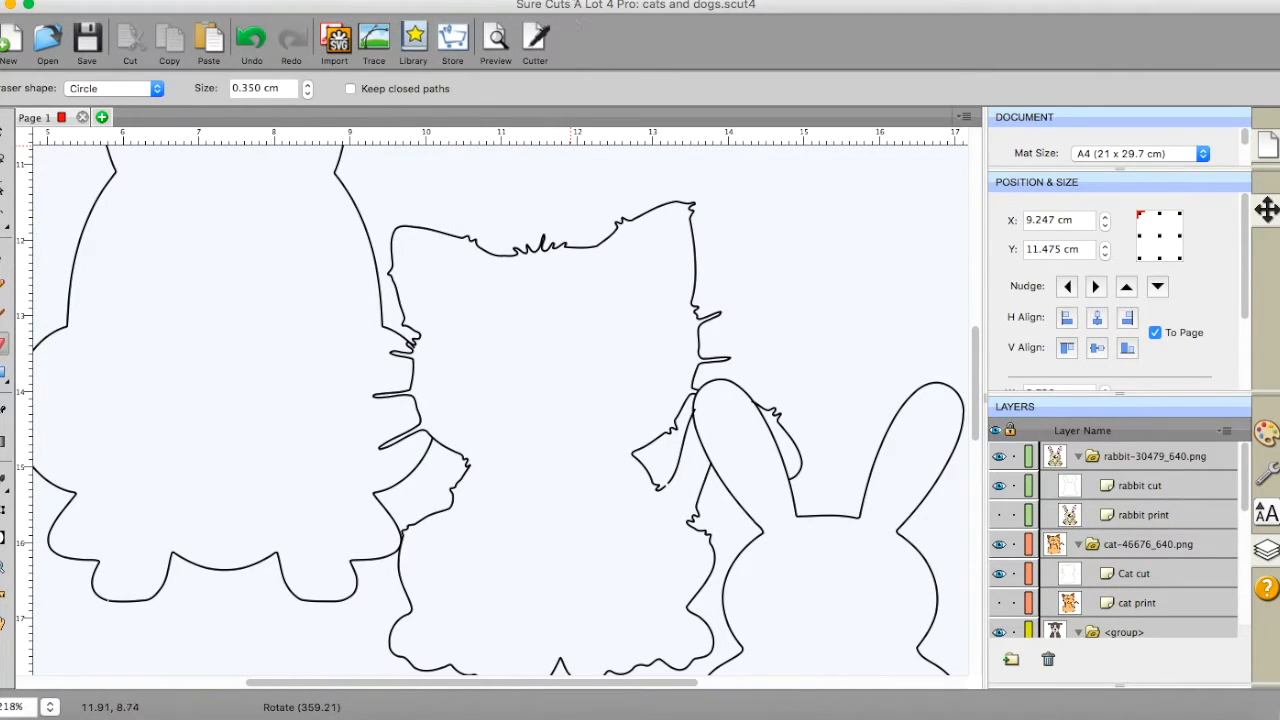
pyautogui.click(578, 1)
pyautogui.click(586, 84)
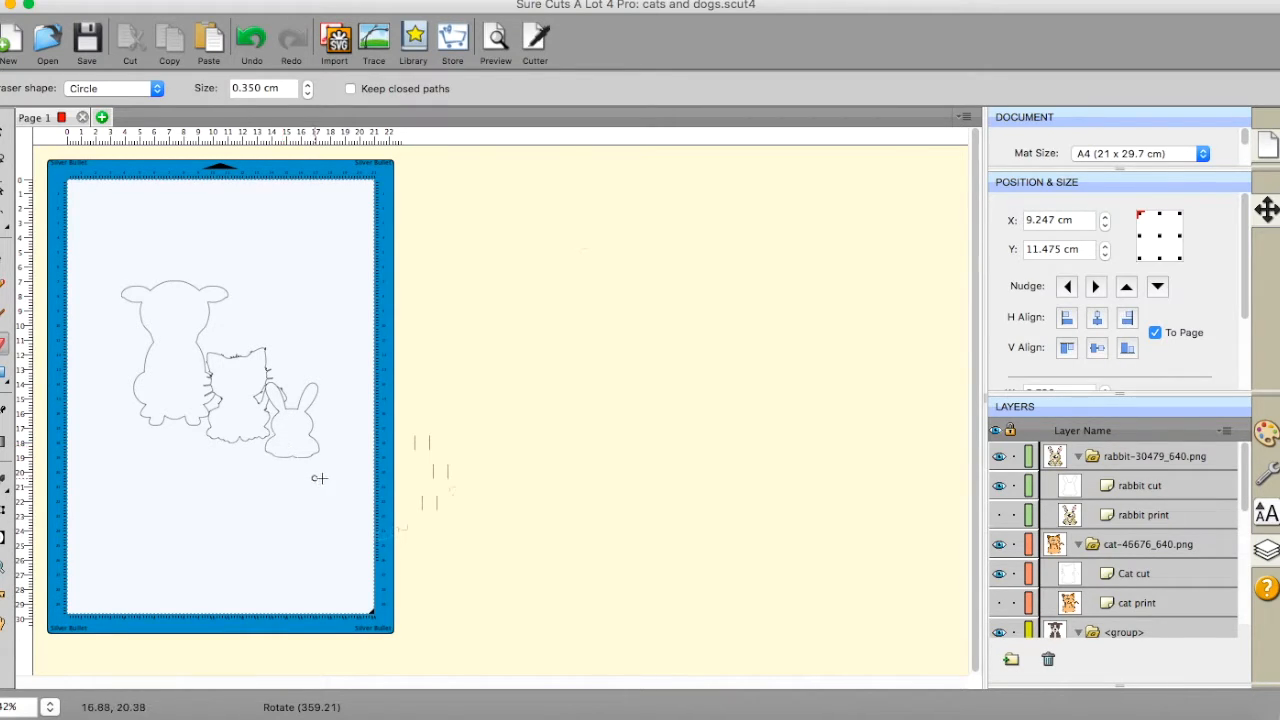
# - Erase the bottom edge of the rabbit's outline with the 0.350 cm circular Eraser
pyautogui.click(3, 566)
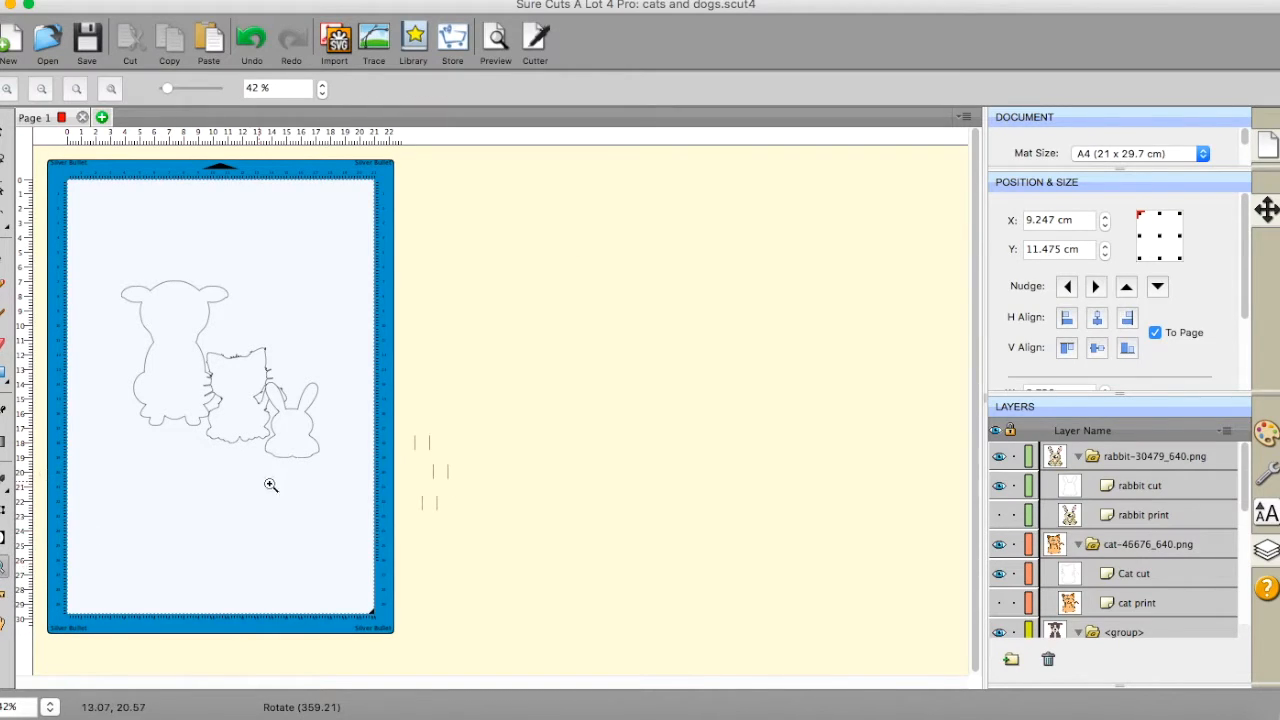
pyautogui.click(292, 458)
pyautogui.click(352, 423)
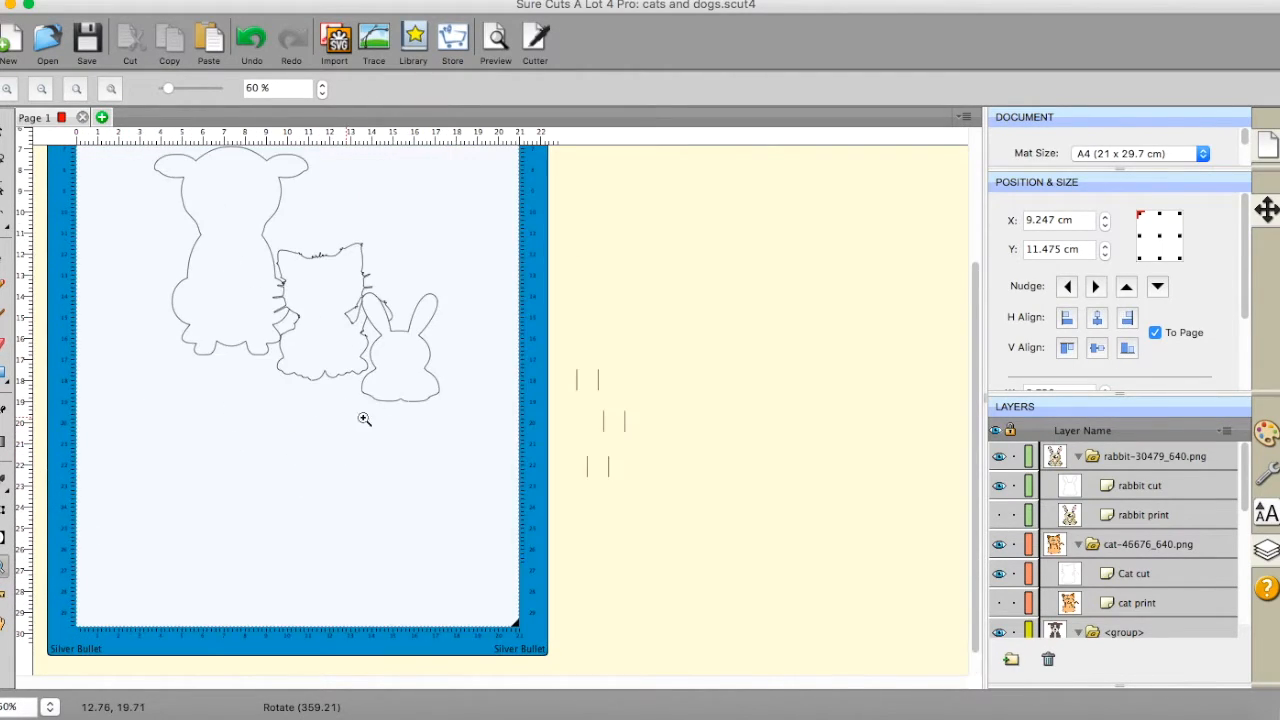
pyautogui.click(401, 395)
pyautogui.click(450, 410)
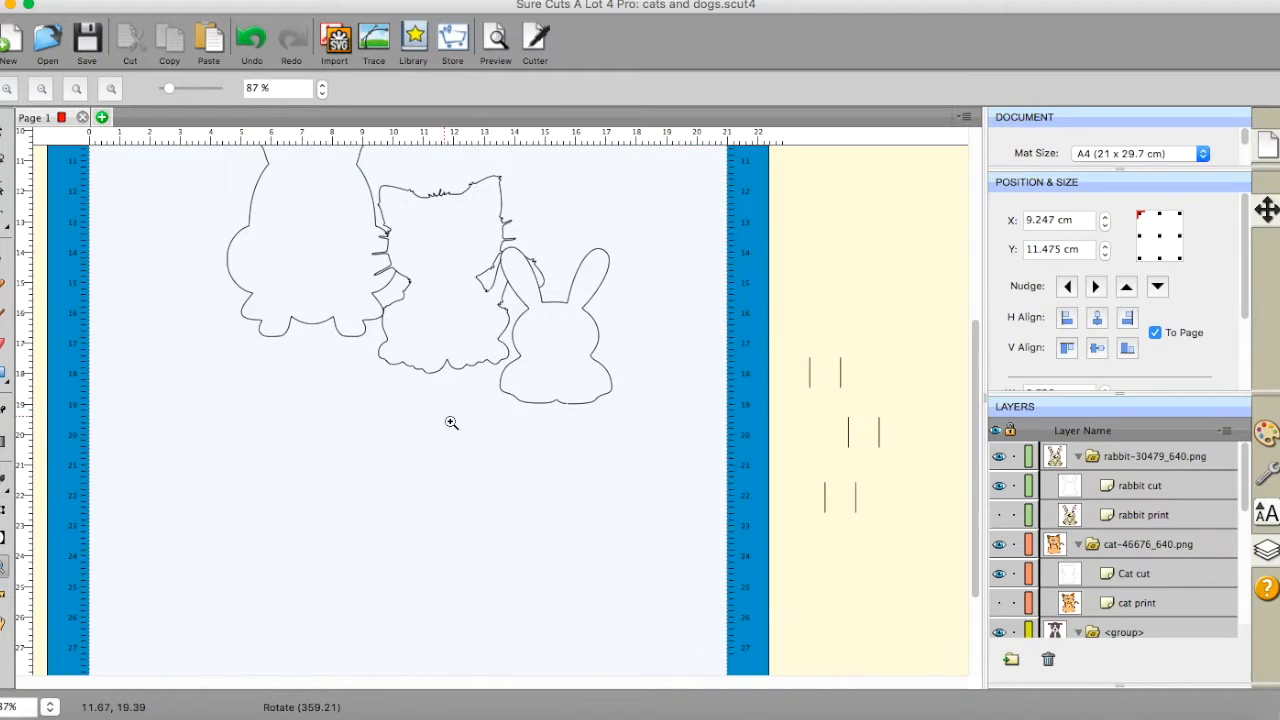
pyautogui.click(523, 408)
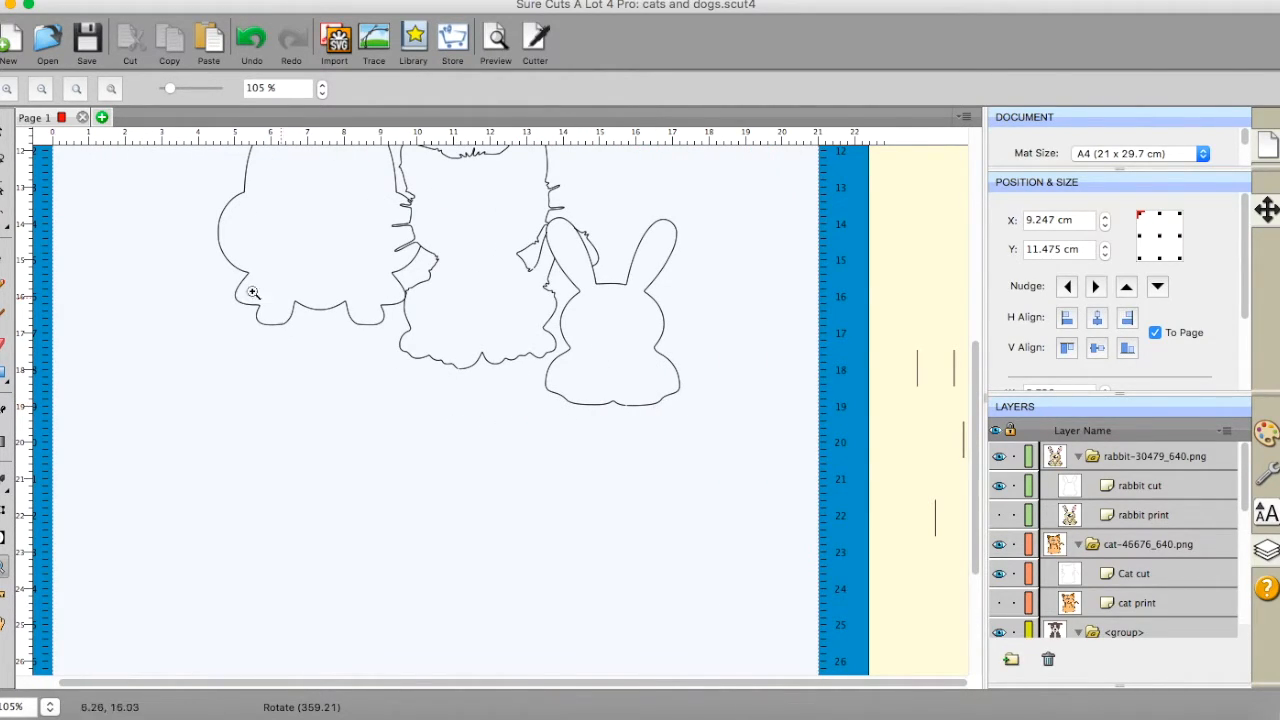
pyautogui.click(6, 132)
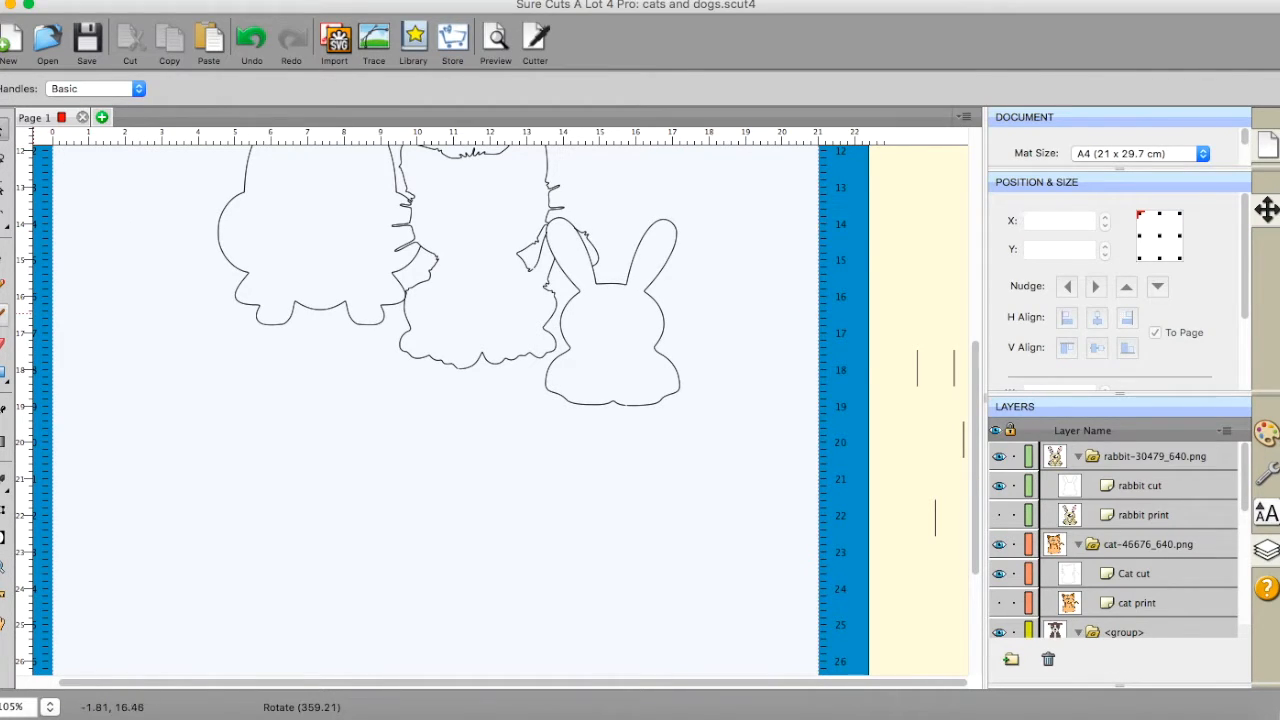
pyautogui.click(4, 343)
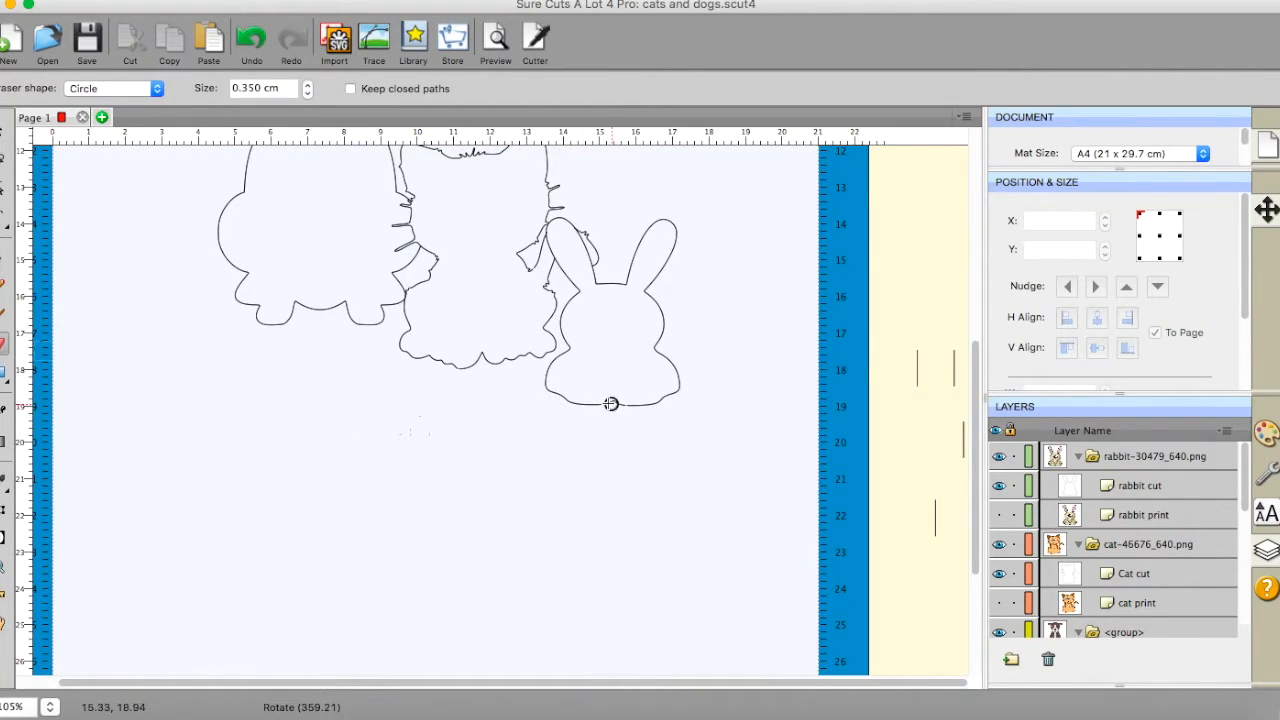
pyautogui.moveTo(575, 407); pyautogui.dragTo(665, 410)
# - Erase the bottom edge of the cat's outline and the undersides of the dog's two feet
pyautogui.moveTo(428, 369)
pyautogui.mouseDown()
pyautogui.moveTo(534, 371)
pyautogui.moveTo(434, 366)
pyautogui.mouseUp()
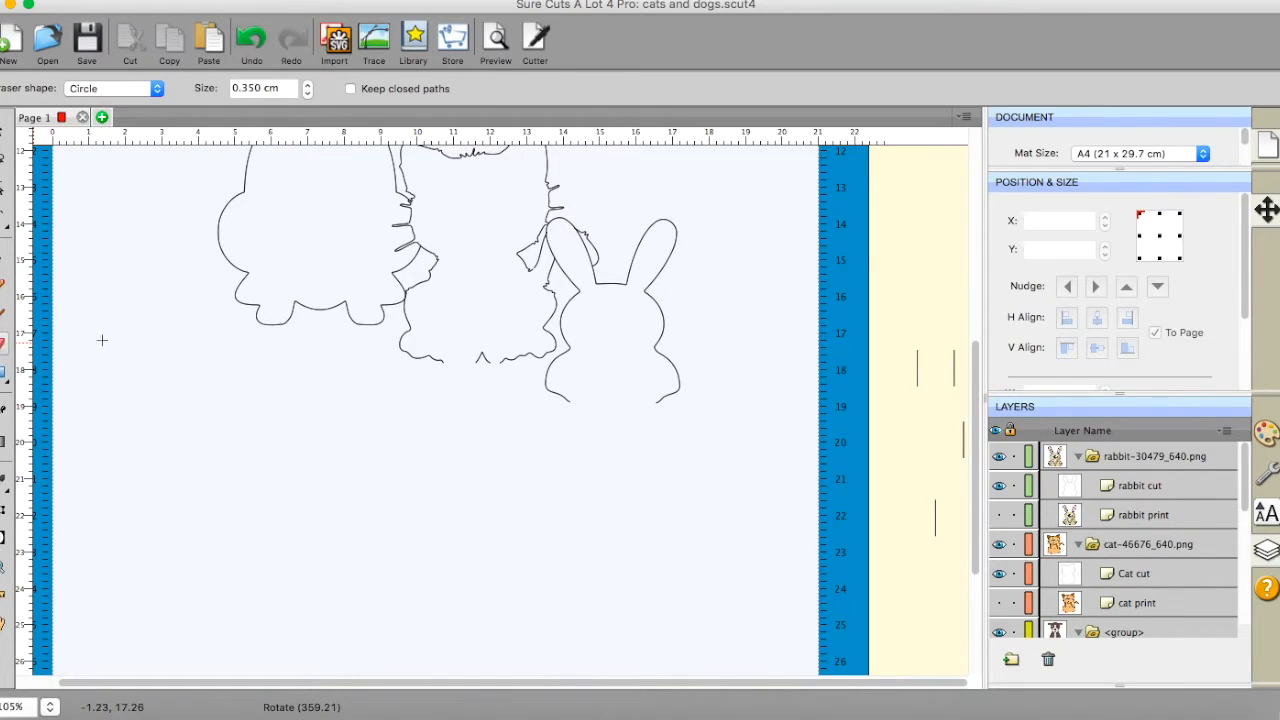
pyautogui.moveTo(506, 363); pyautogui.dragTo(471, 366)
pyautogui.moveTo(483, 357); pyautogui.dragTo(481, 358)
pyautogui.moveTo(249, 329); pyautogui.dragTo(388, 328)
# - Move one pair of short vertical lines from beside the page onto the top of the dog's head and unlock all layers
pyautogui.click(2, 130)
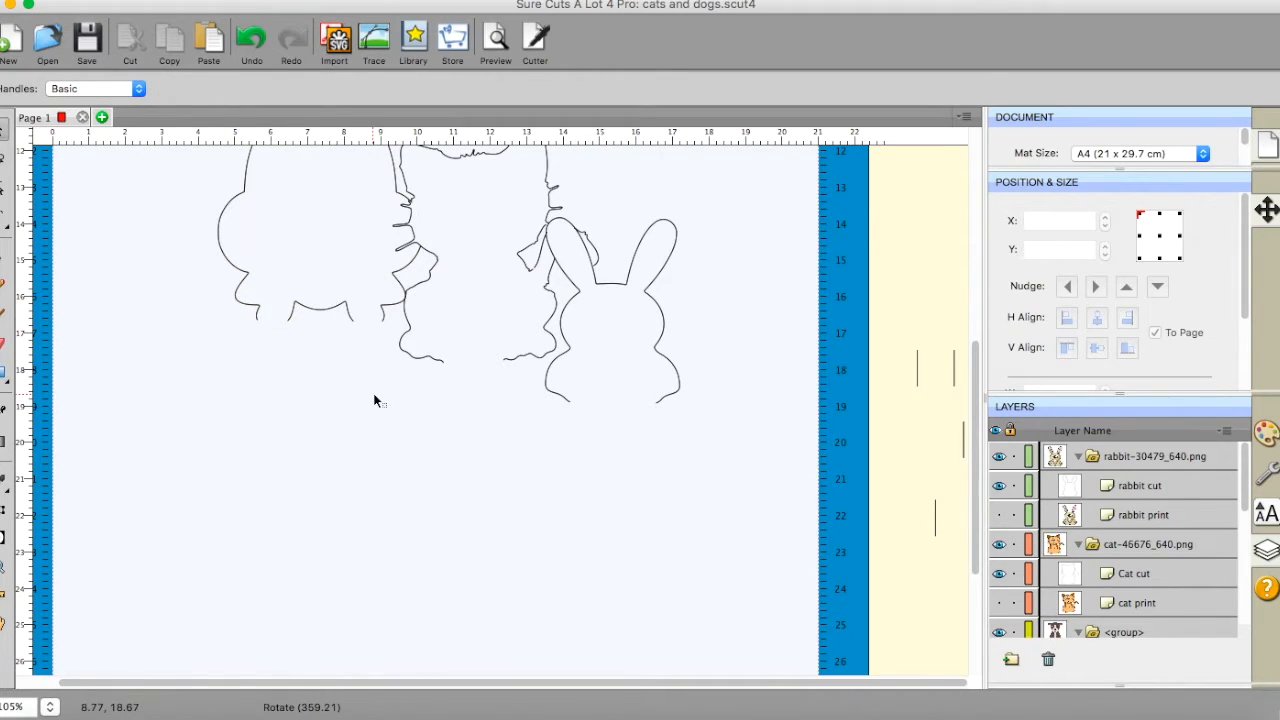
pyautogui.scroll(5, 374, 396)
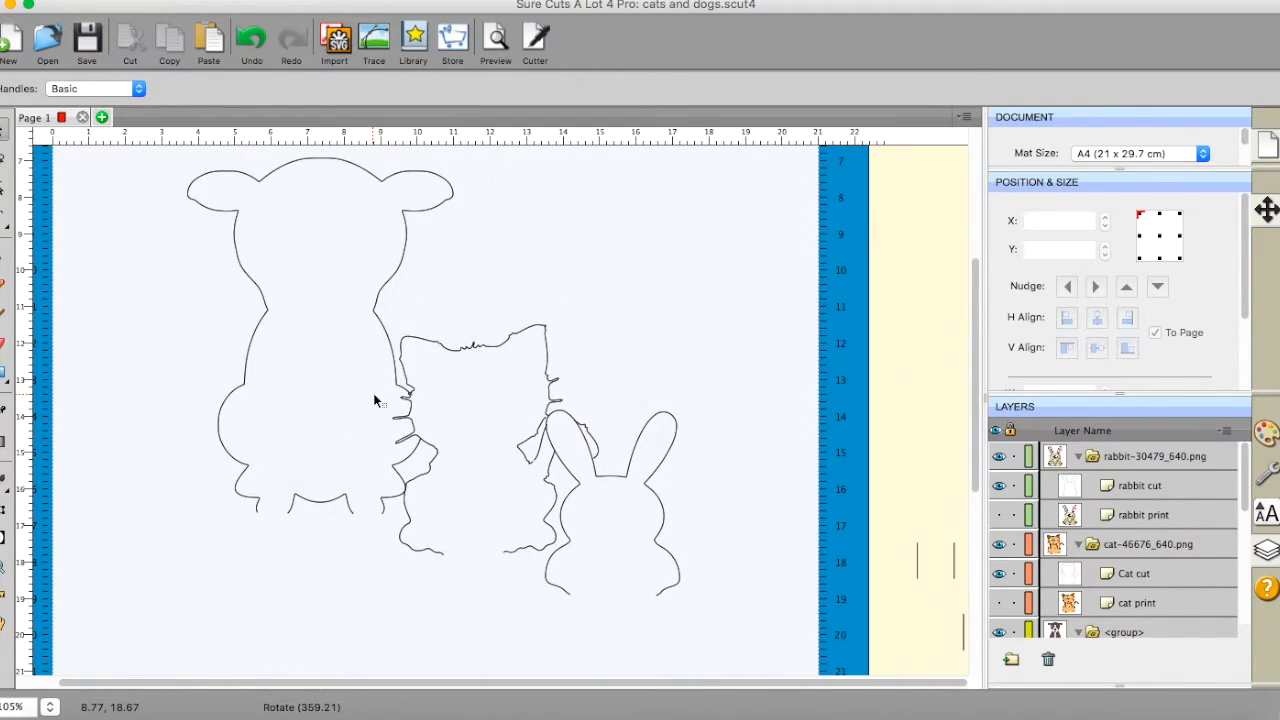
pyautogui.scroll(2, 374, 396)
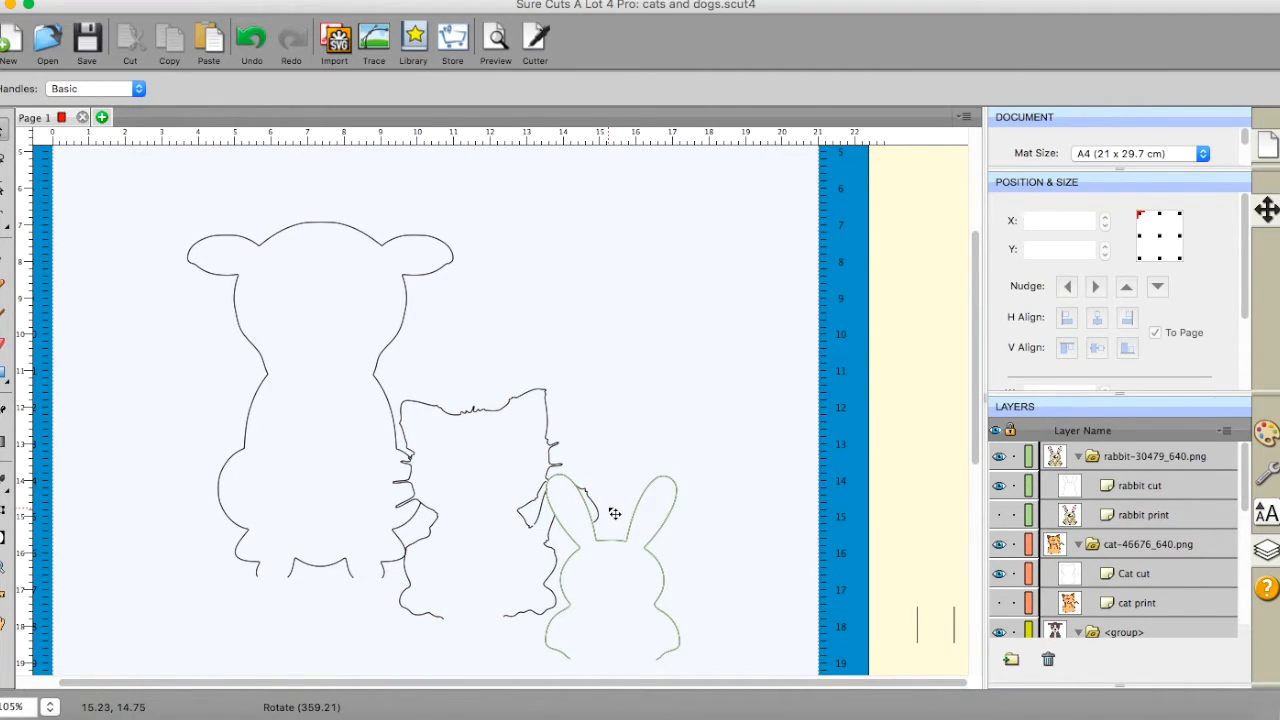
pyautogui.click(918, 622)
pyautogui.moveTo(918, 622); pyautogui.dragTo(313, 188)
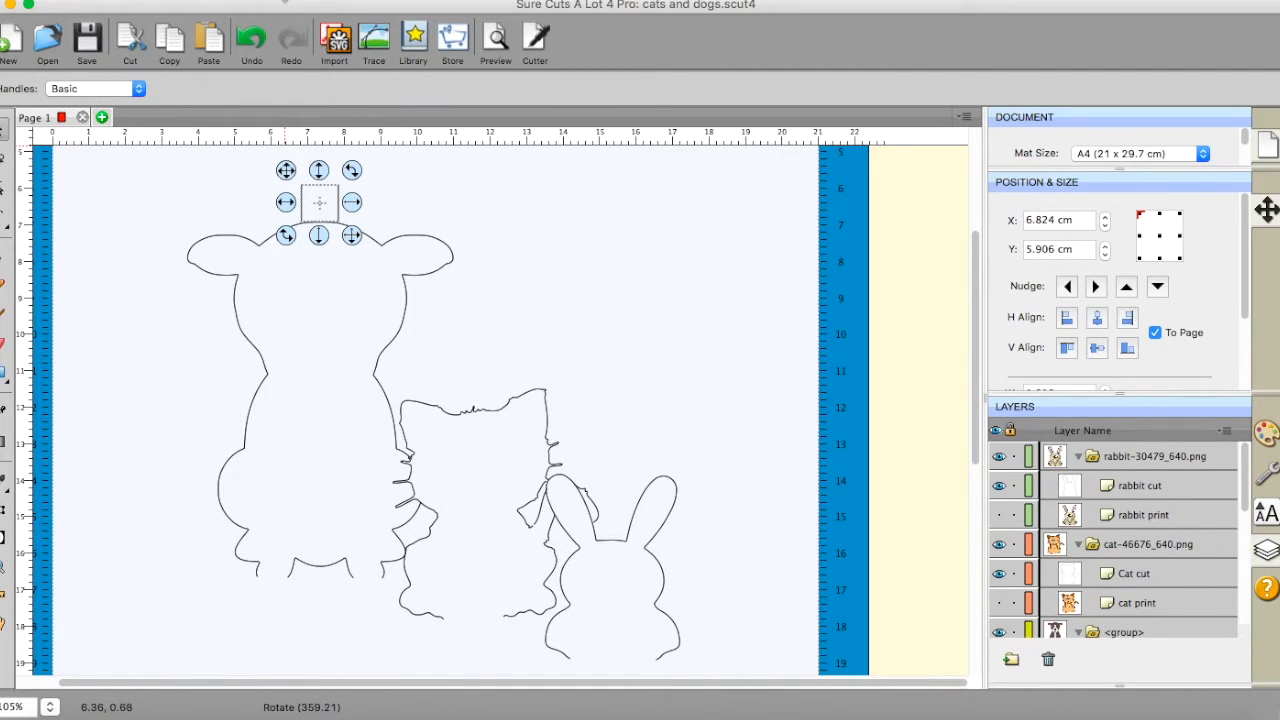
pyautogui.click(287, 3)
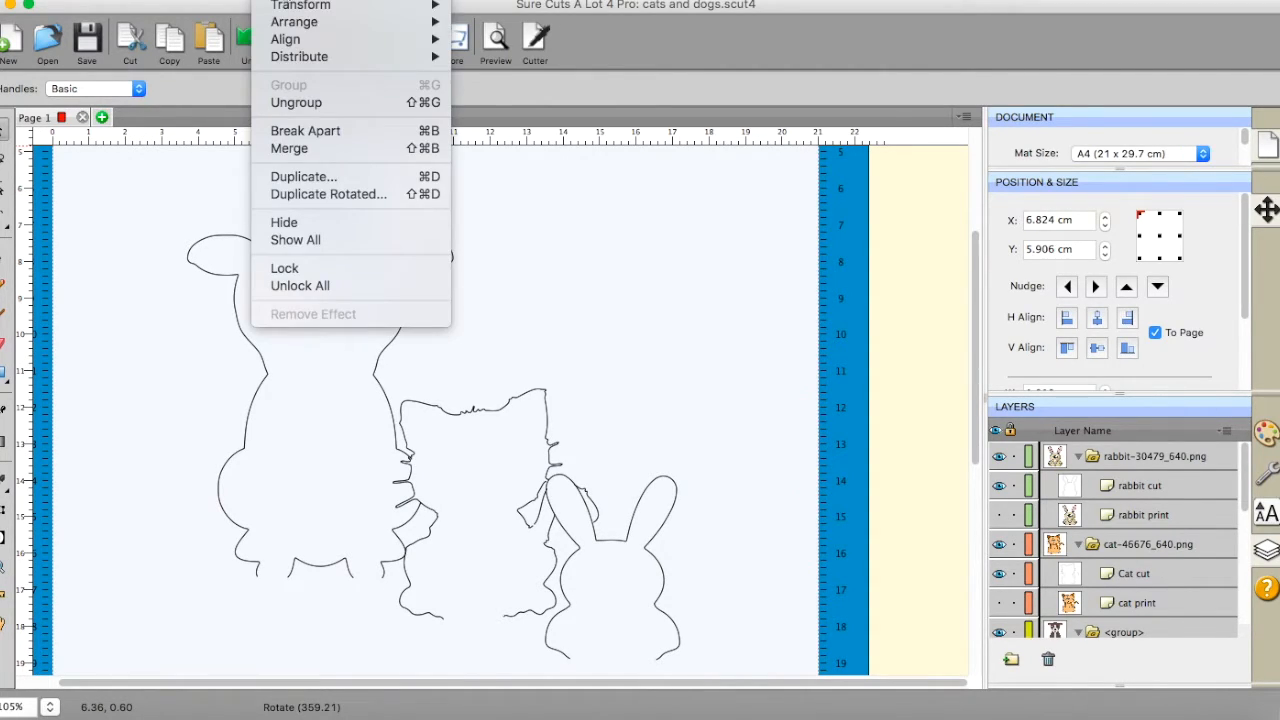
pyautogui.click(301, 285)
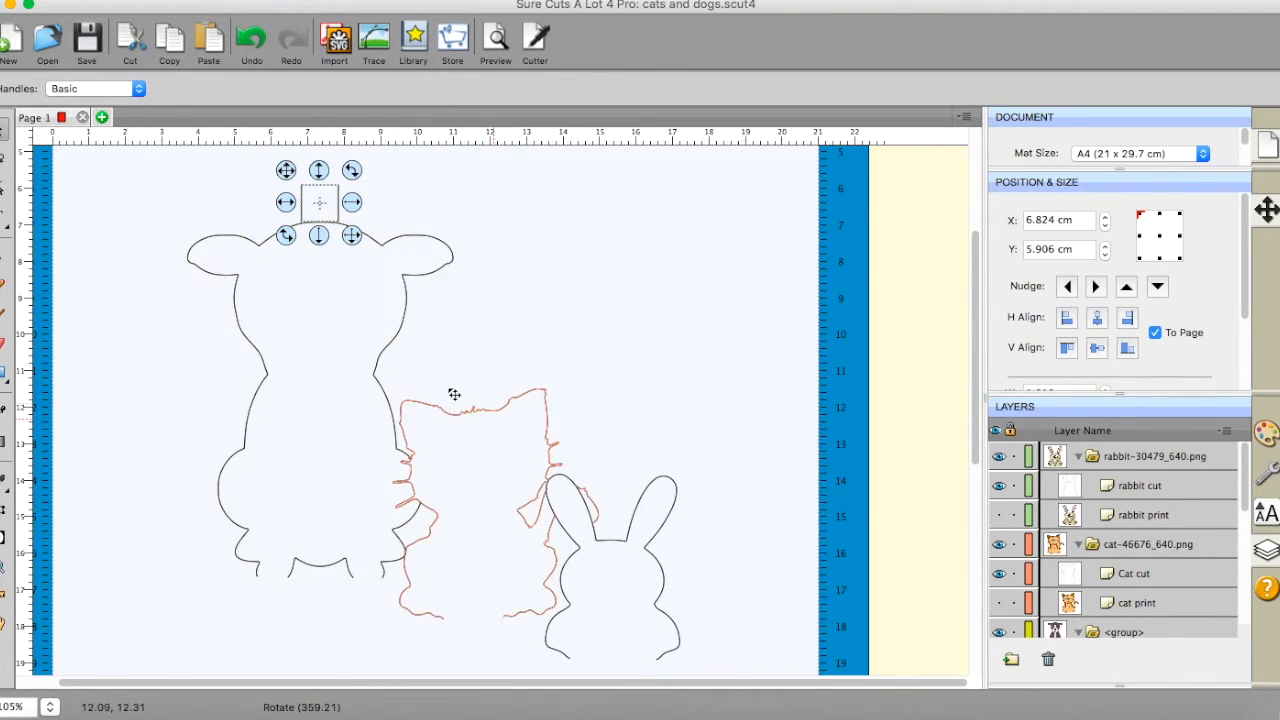
# - Nudge the pair of lines above the dog's head down to Y 5.956 cm so they meet its outline
pyautogui.click(380, 203)
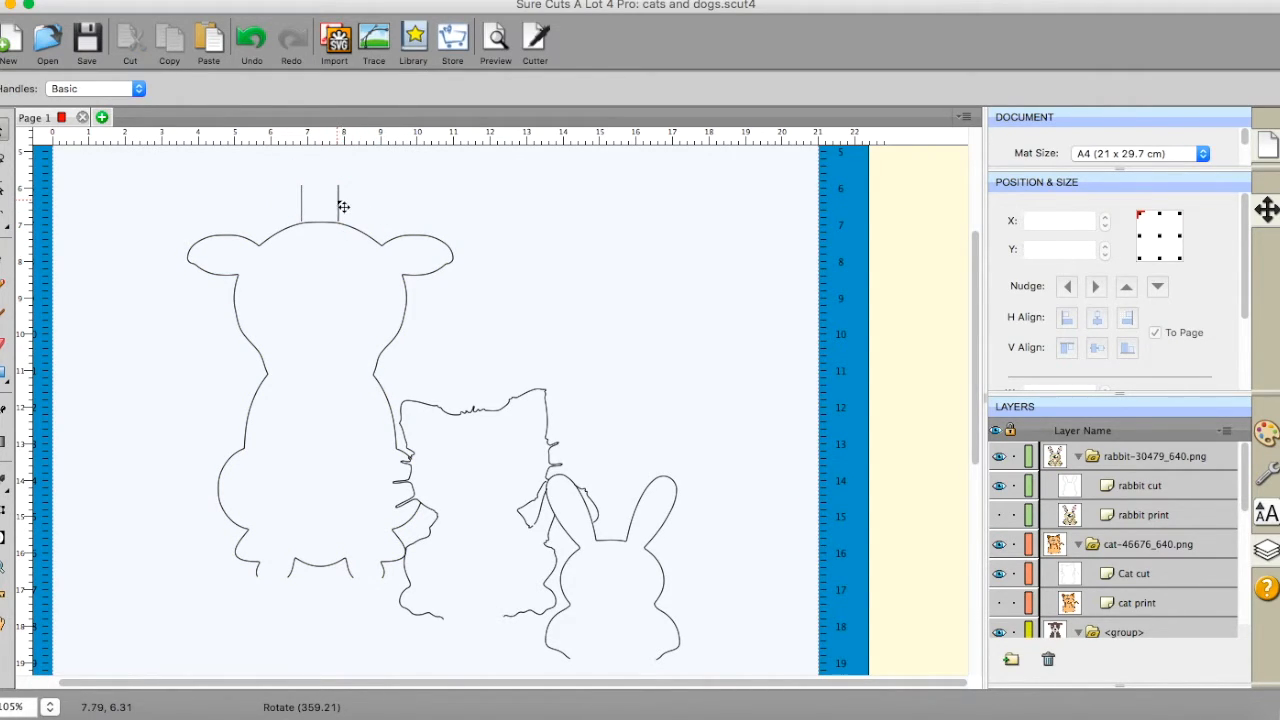
pyautogui.click(338, 205)
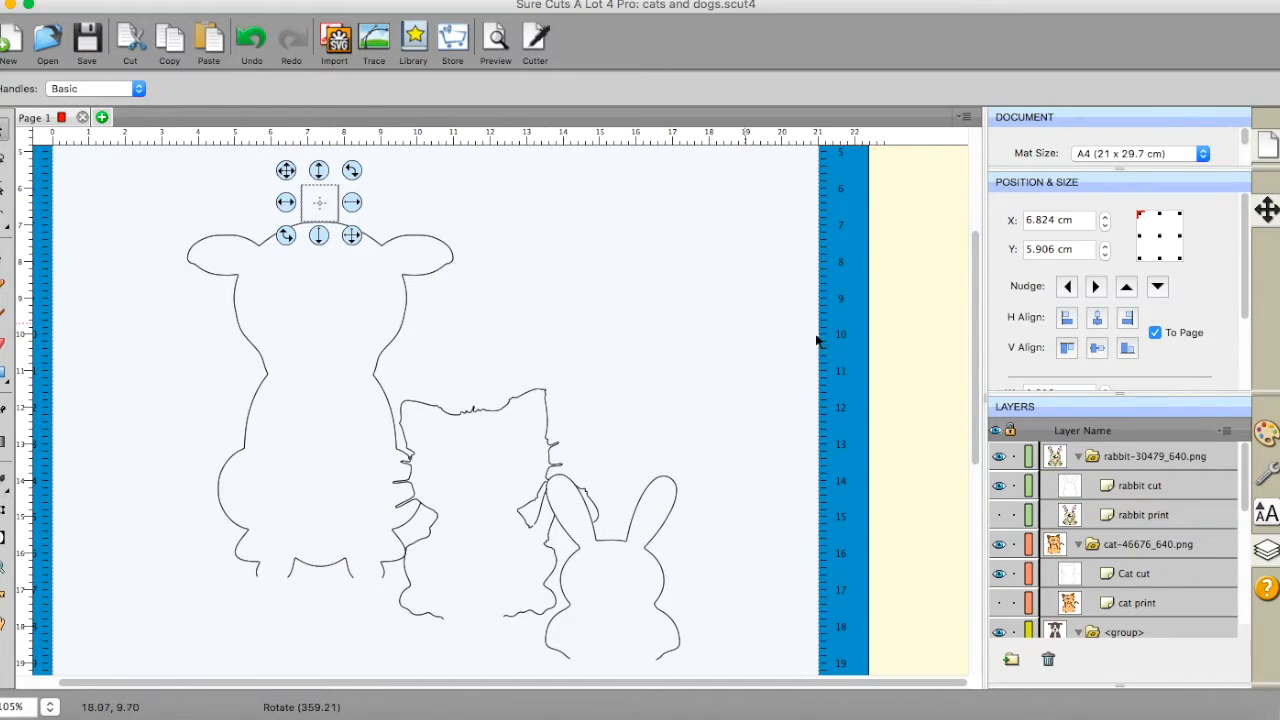
pyautogui.click(1157, 288)
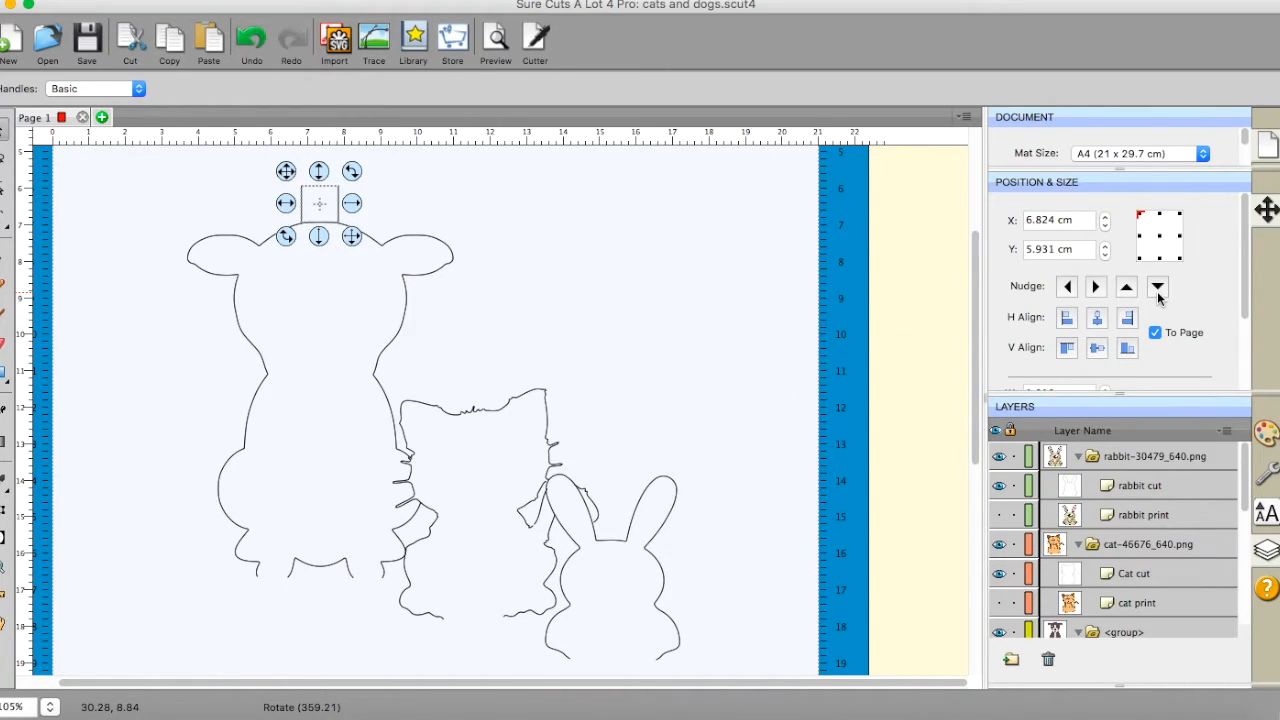
pyautogui.click(1157, 288)
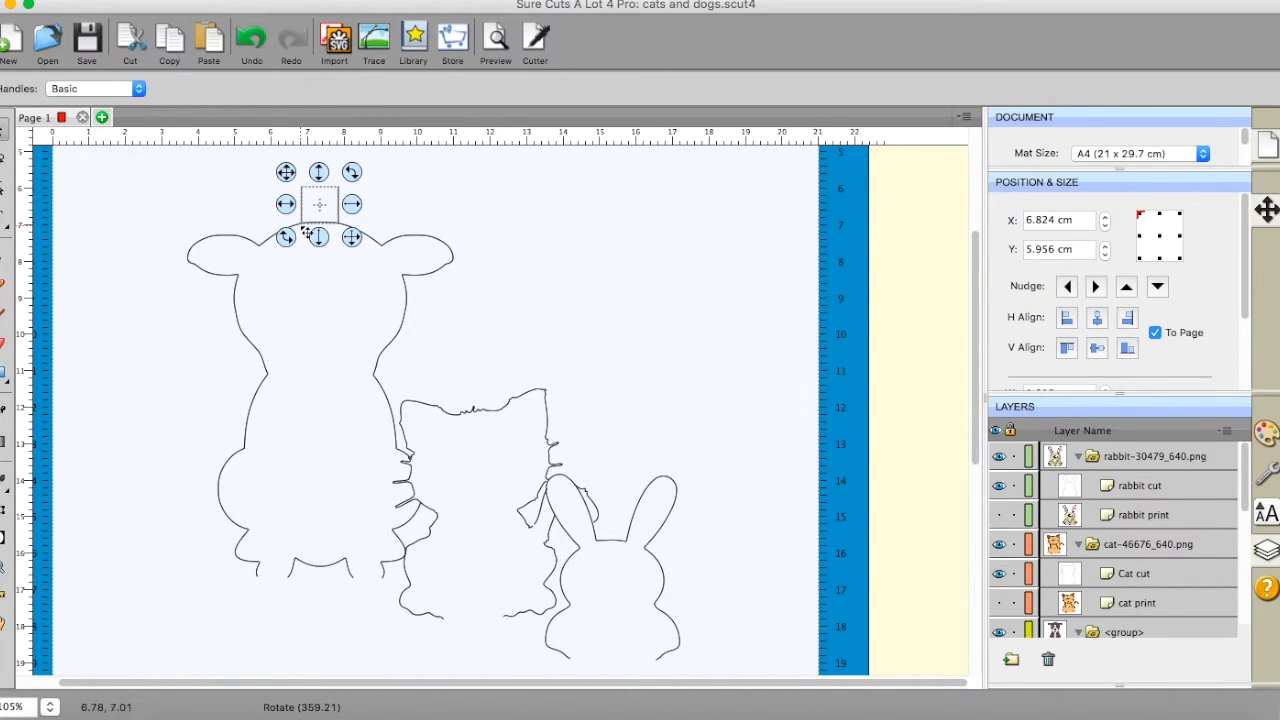
pyautogui.click(413, 221)
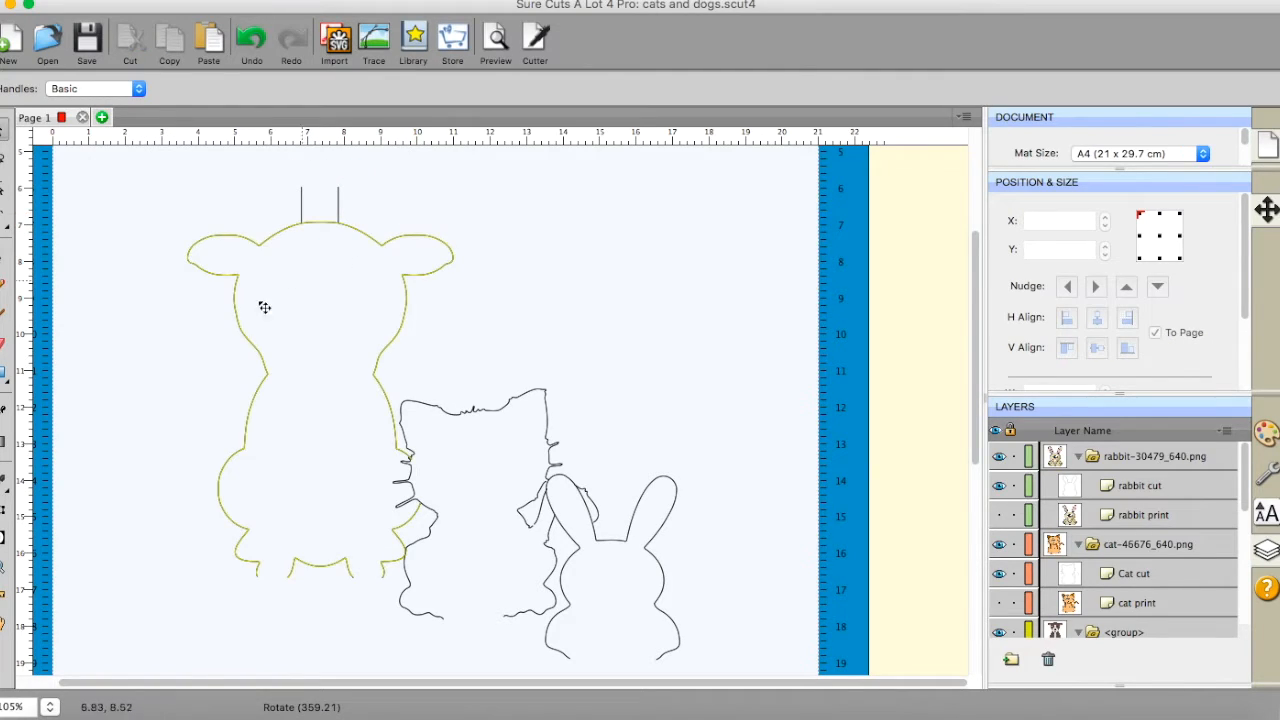
# - Erase the dog's head outline between the two vertical lines with a Square Eraser of 0.350 cm
pyautogui.click(17, 341)
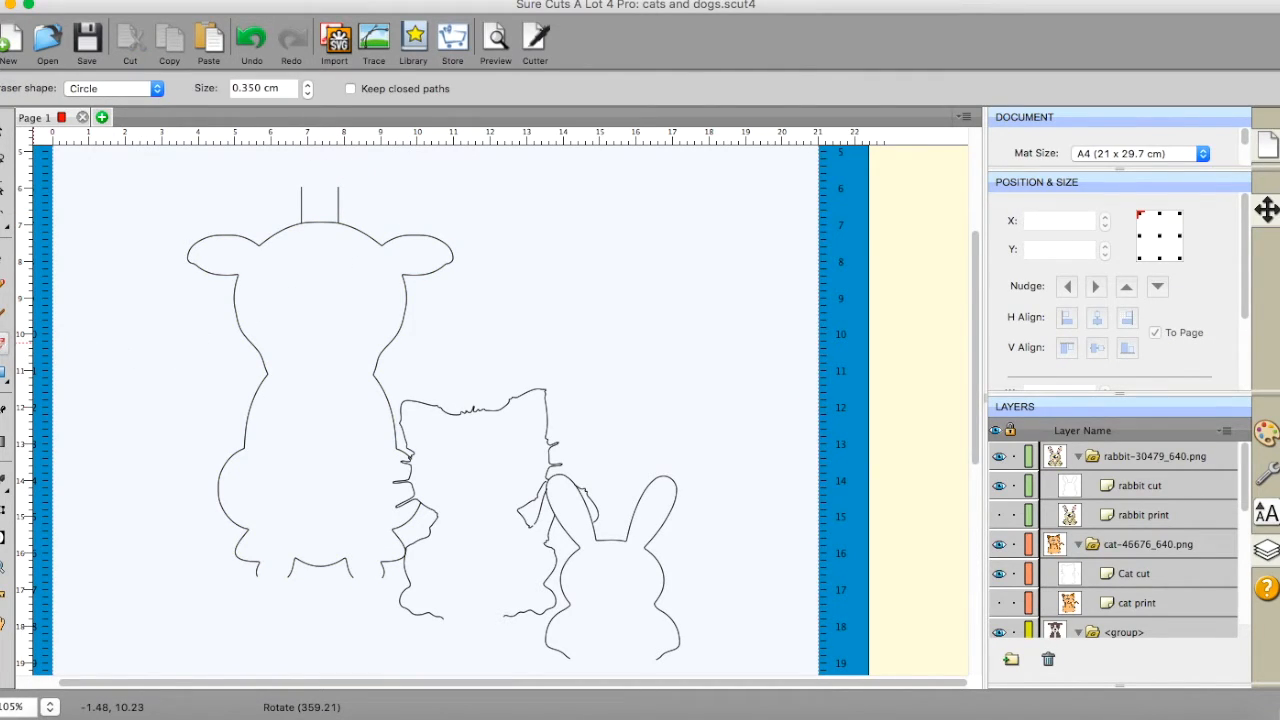
pyautogui.click(156, 87)
pyautogui.click(90, 103)
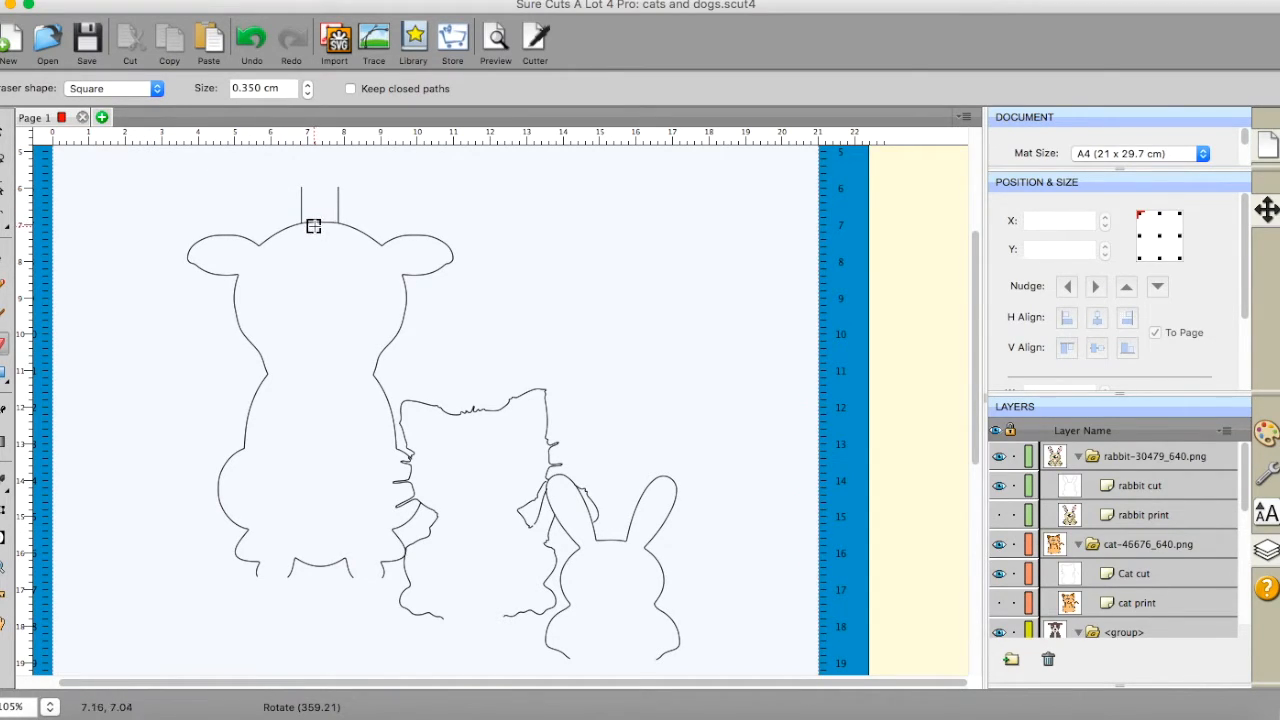
pyautogui.moveTo(310, 225); pyautogui.dragTo(330, 222)
# - Select the next pair of vertical lines beside the page and set its height to 2.000 cm with Keep Proportions off
pyautogui.click(575, 3)
pyautogui.click(589, 84)
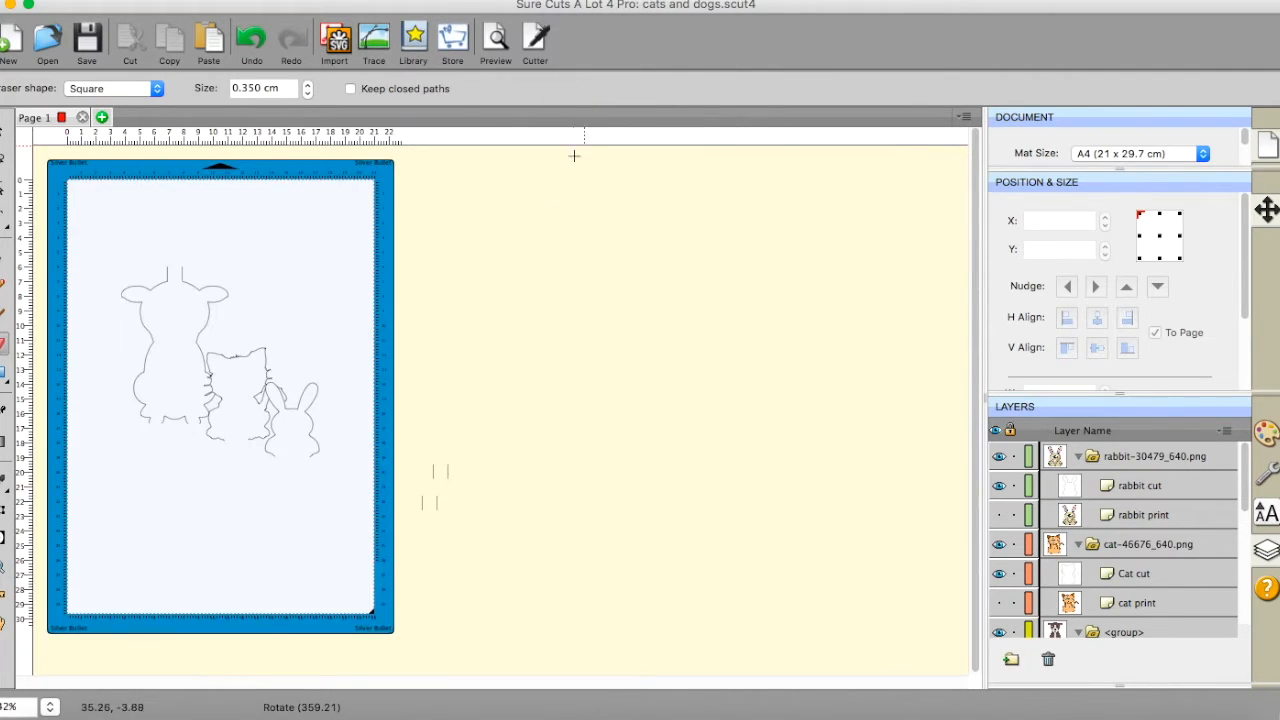
pyautogui.press('Escape')
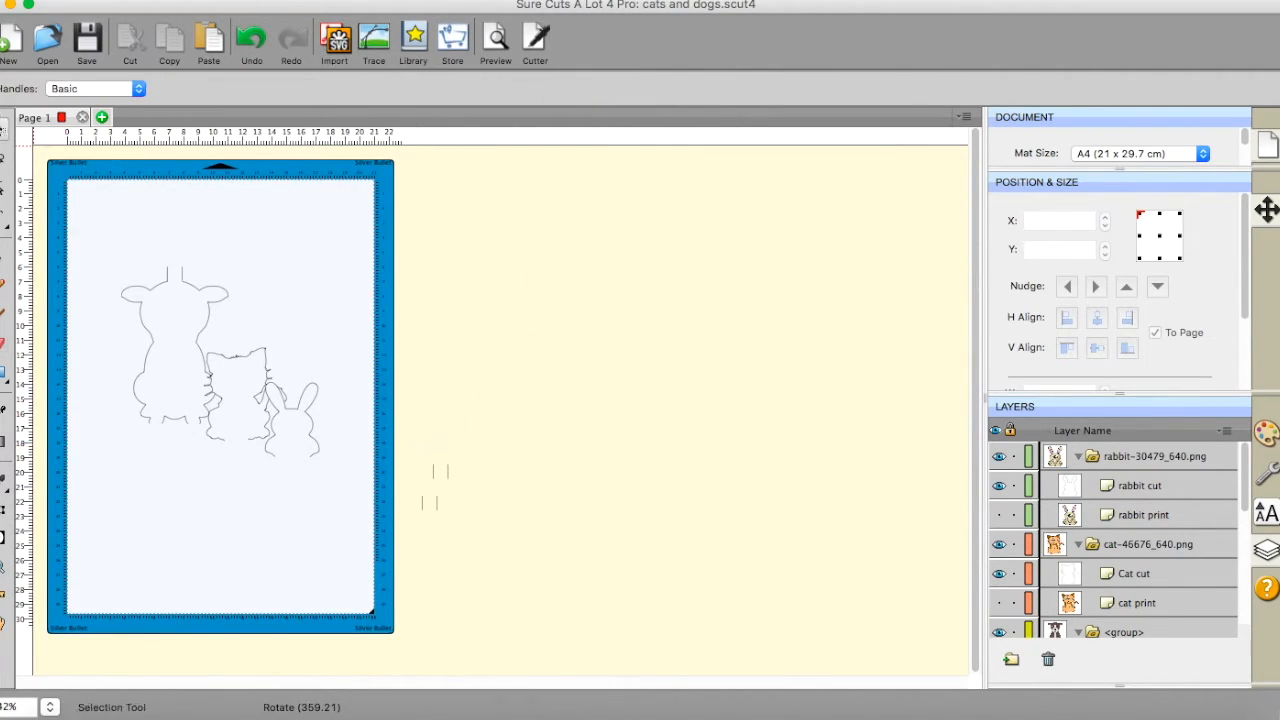
pyautogui.moveTo(415, 443); pyautogui.dragTo(479, 501)
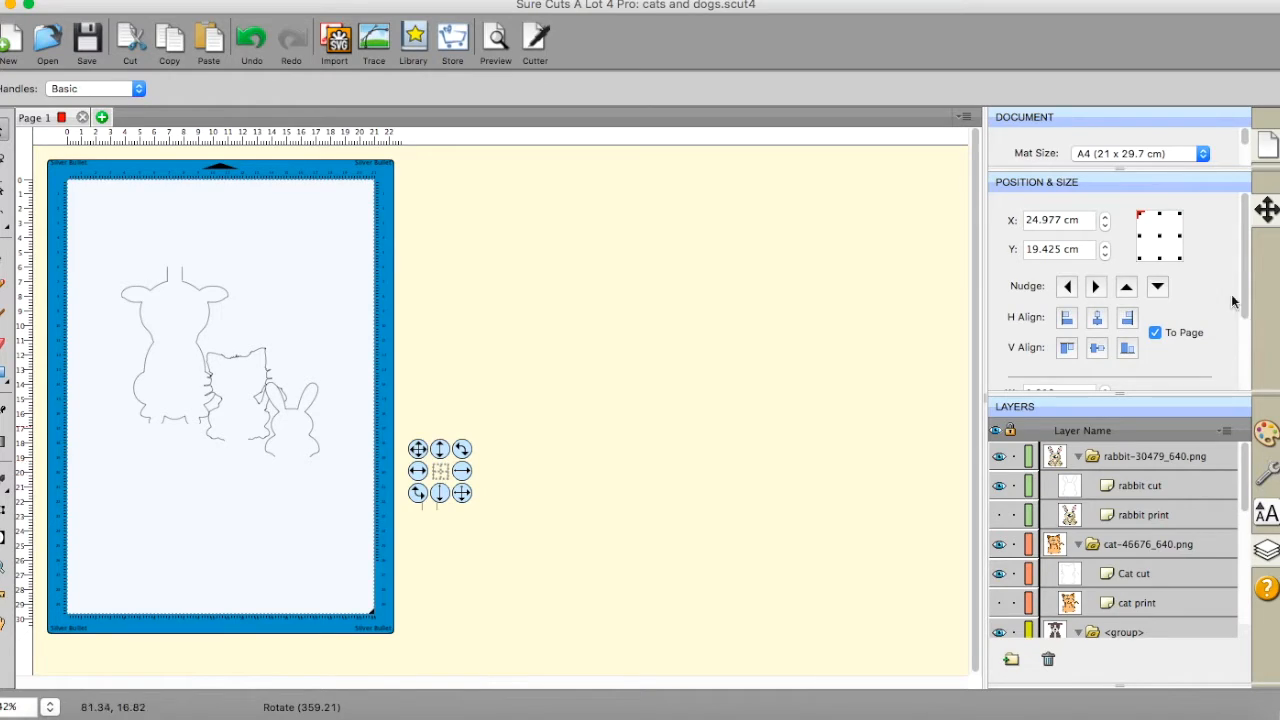
pyautogui.moveTo(1246, 275); pyautogui.dragTo(1251, 390)
pyautogui.click(1133, 299)
pyautogui.click(1105, 309)
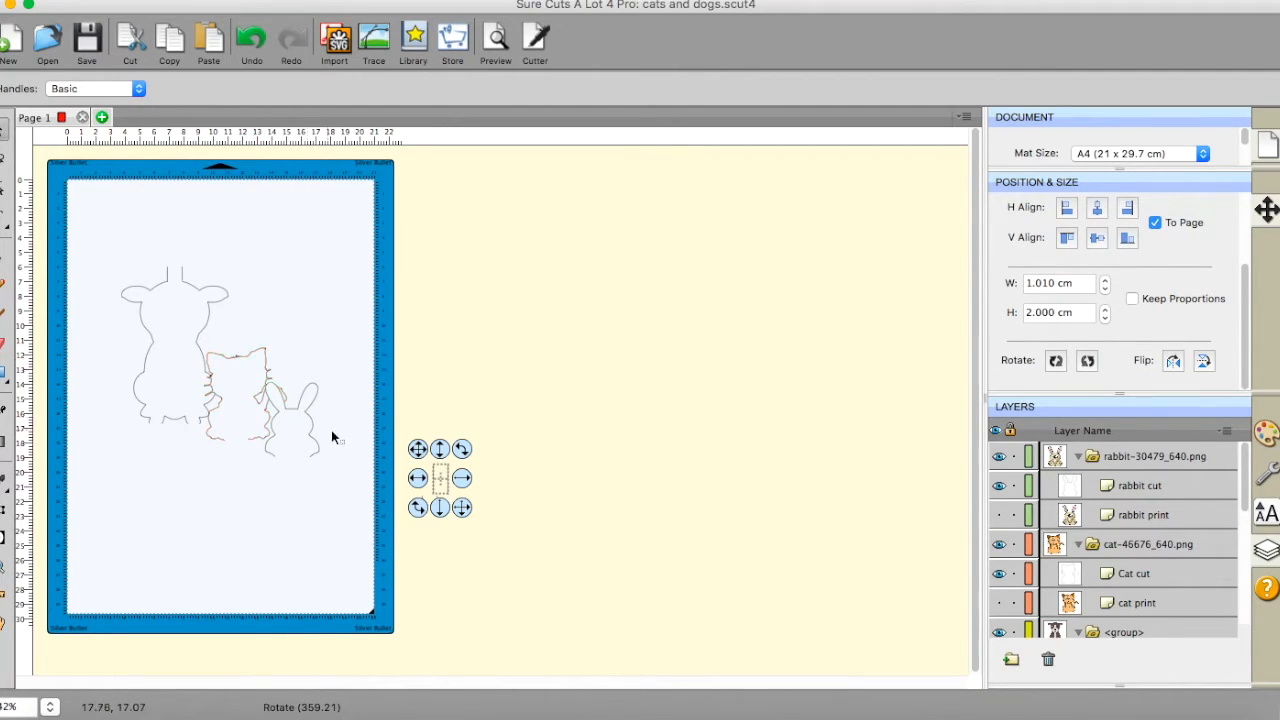
# - Move the 2 cm high pair of lines onto the top of the cat's head between its ears
pyautogui.click(449, 470)
pyautogui.moveTo(449, 470); pyautogui.dragTo(447, 409)
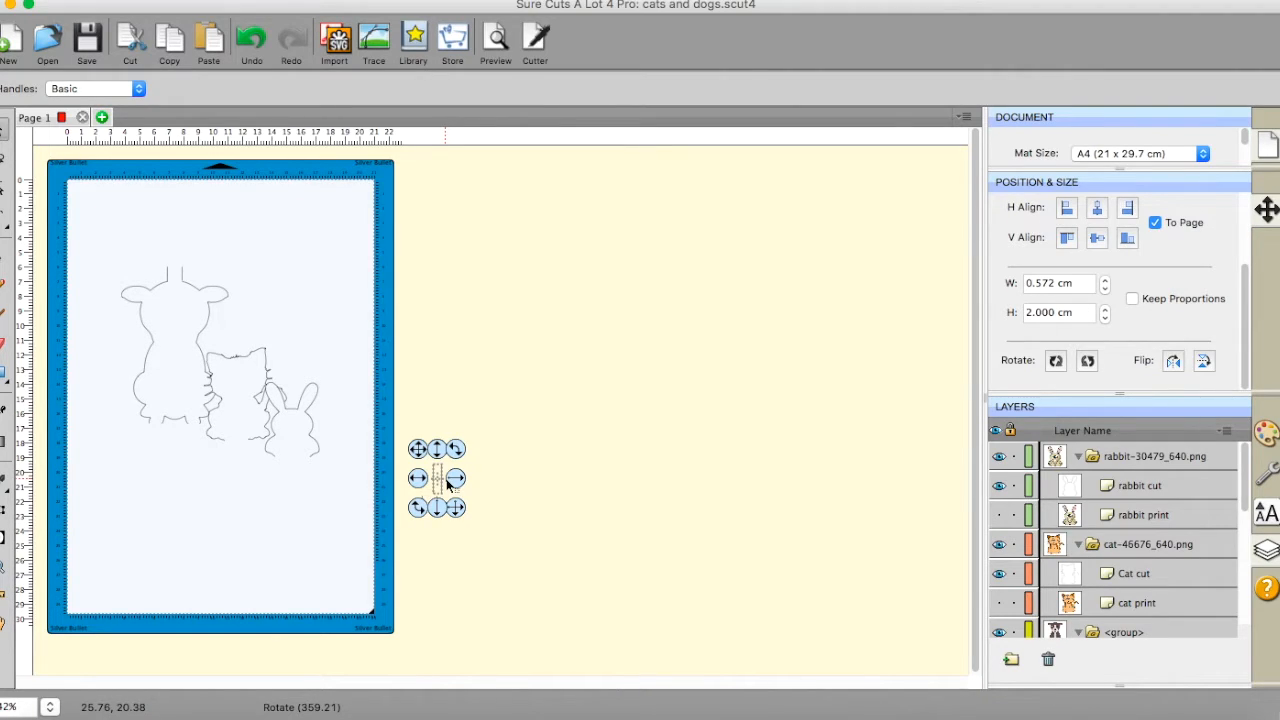
pyautogui.moveTo(455, 479); pyautogui.dragTo(232, 346)
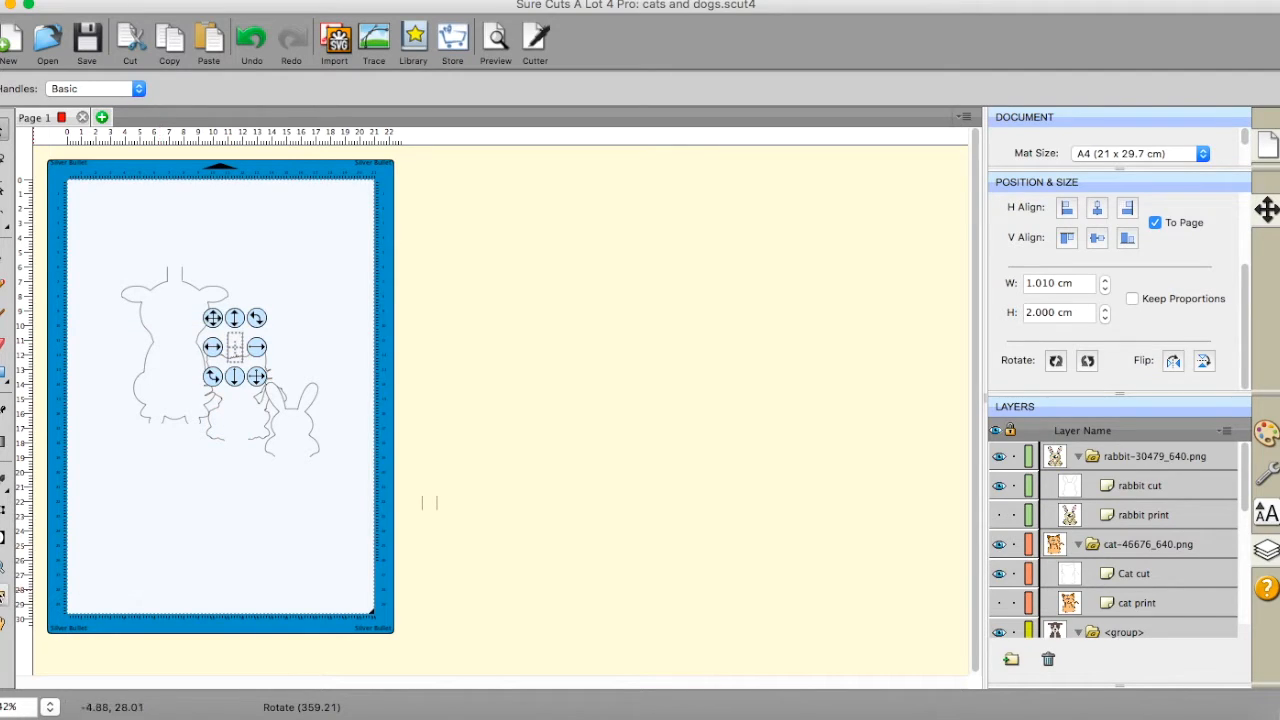
# - Nudge the pair of lines on the cat's head up to Y 10.206 cm so their lower ends meet its outline
pyautogui.press('z')
pyautogui.click(237, 366)
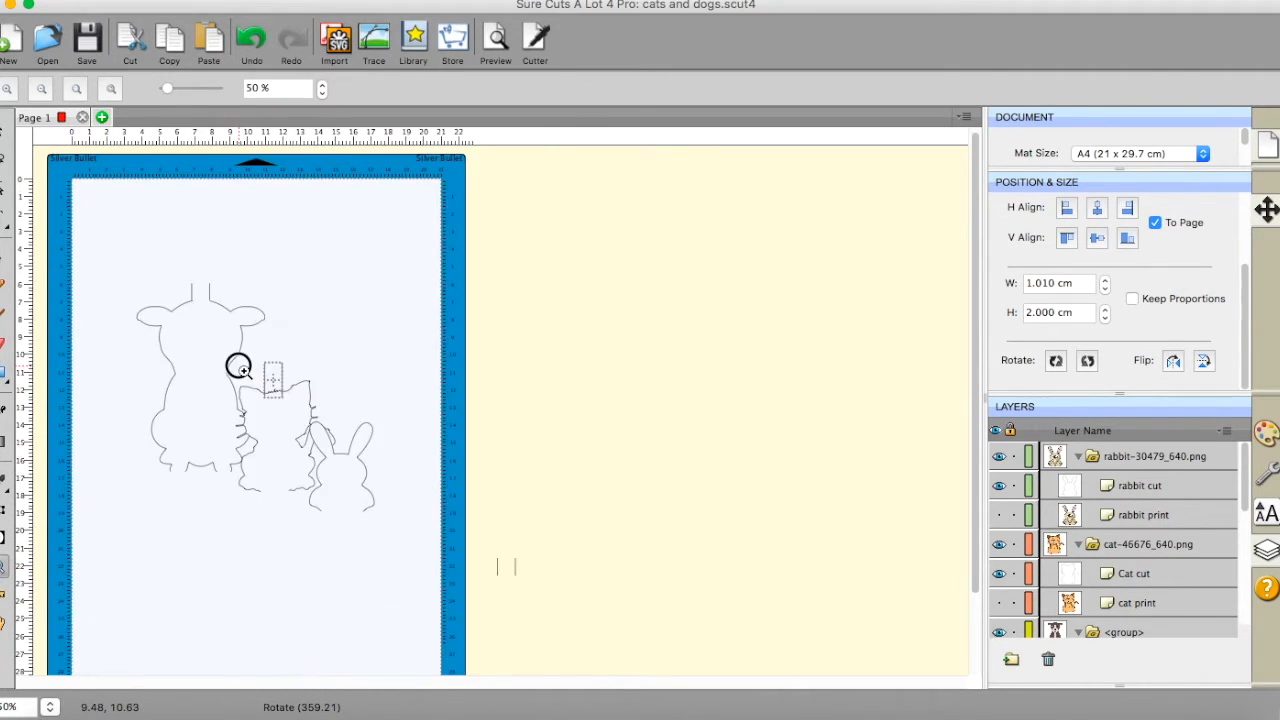
pyautogui.click(333, 426)
pyautogui.click(385, 423)
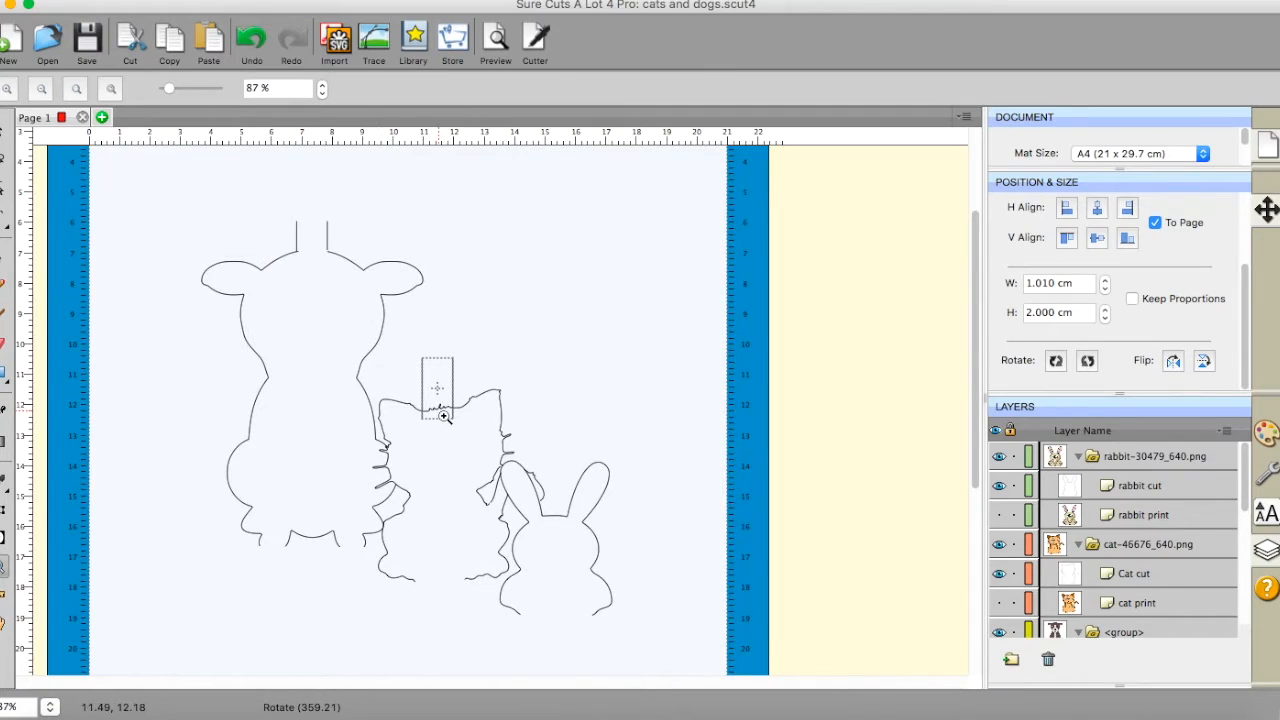
pyautogui.click(446, 418)
pyautogui.click(491, 404)
pyautogui.click(503, 407)
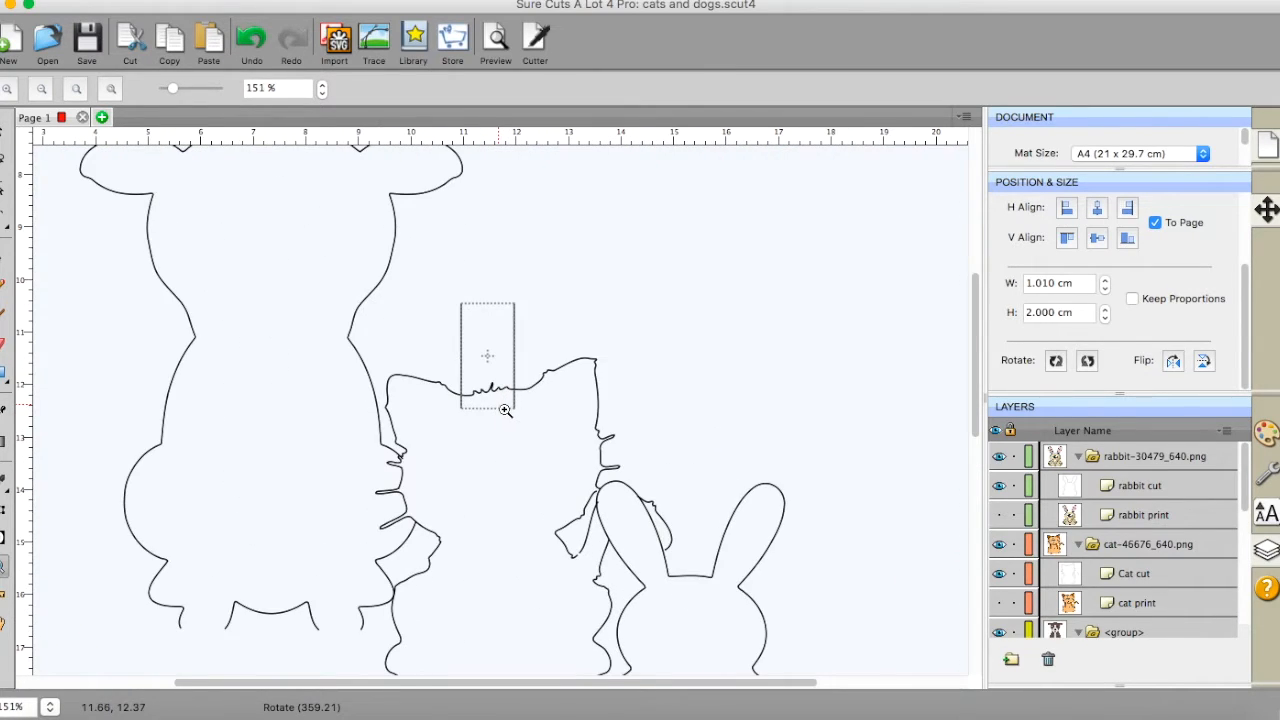
pyautogui.click(2, 141)
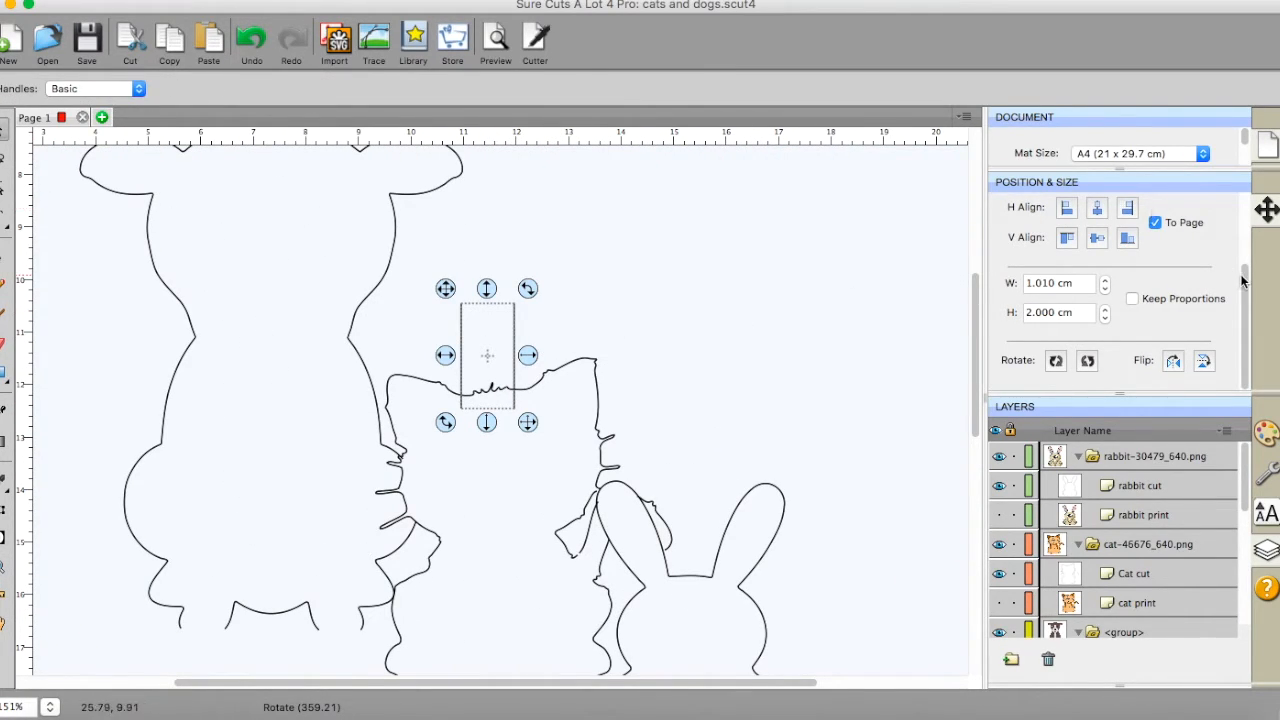
pyautogui.click(1266, 209)
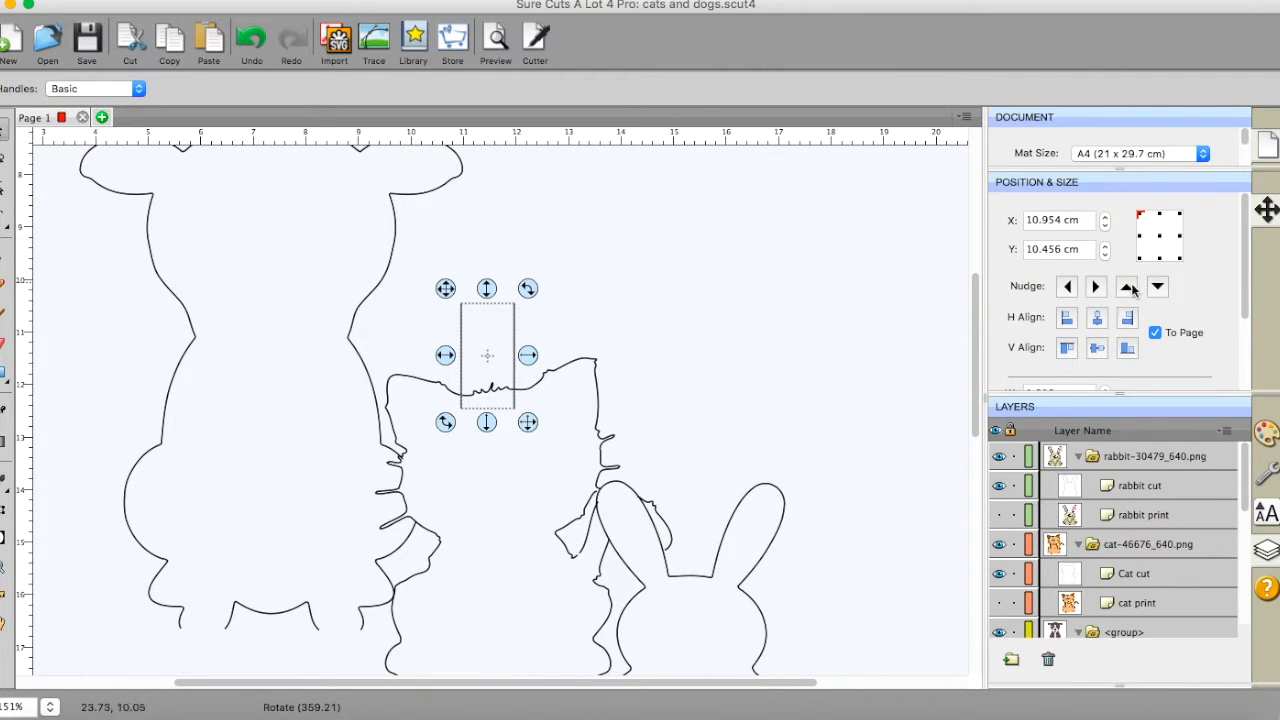
pyautogui.click(1128, 287)
pyautogui.click(1128, 287)
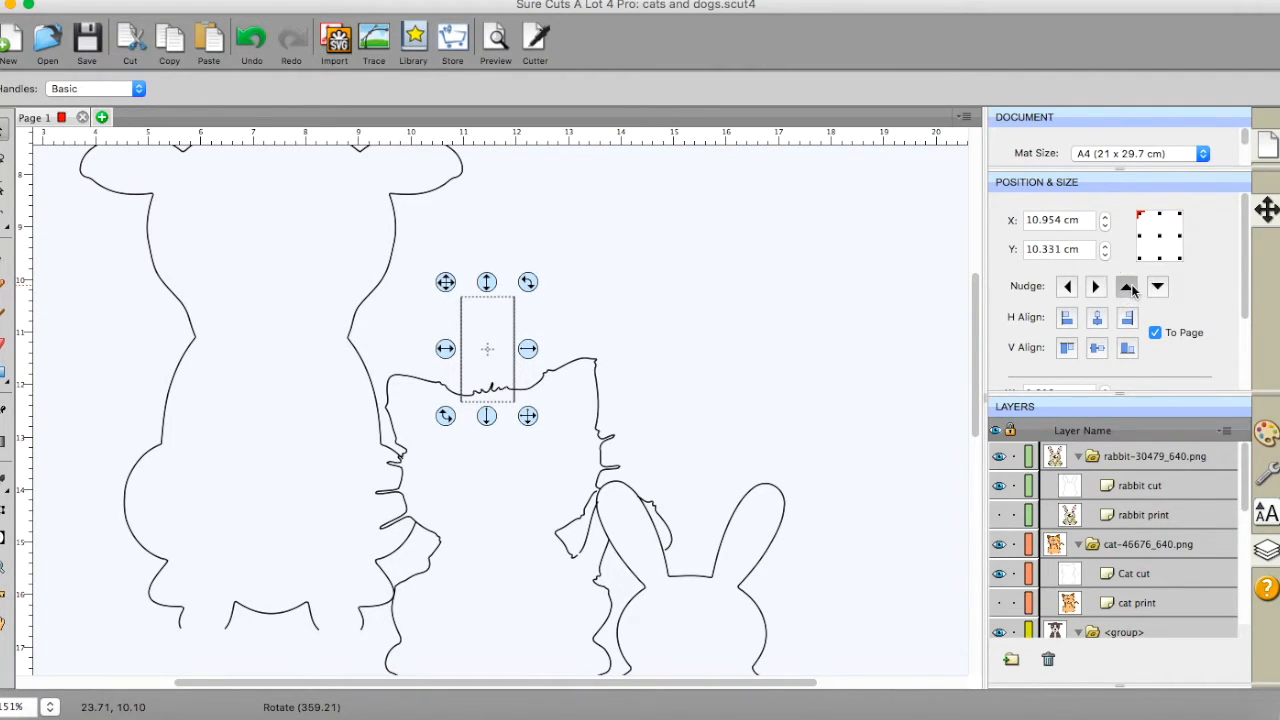
pyautogui.click(1128, 287)
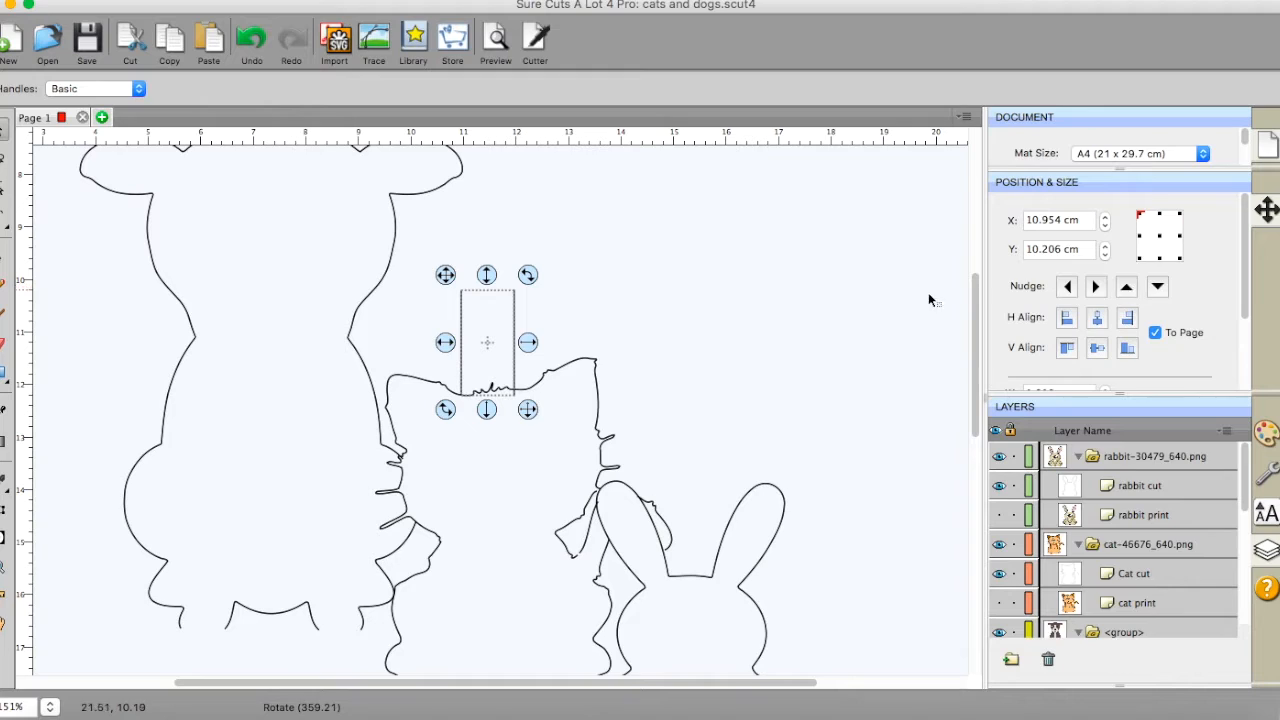
# - Erase the cat's head outline between the two vertical lines with the 0.350 cm Square Eraser
pyautogui.click(5, 343)
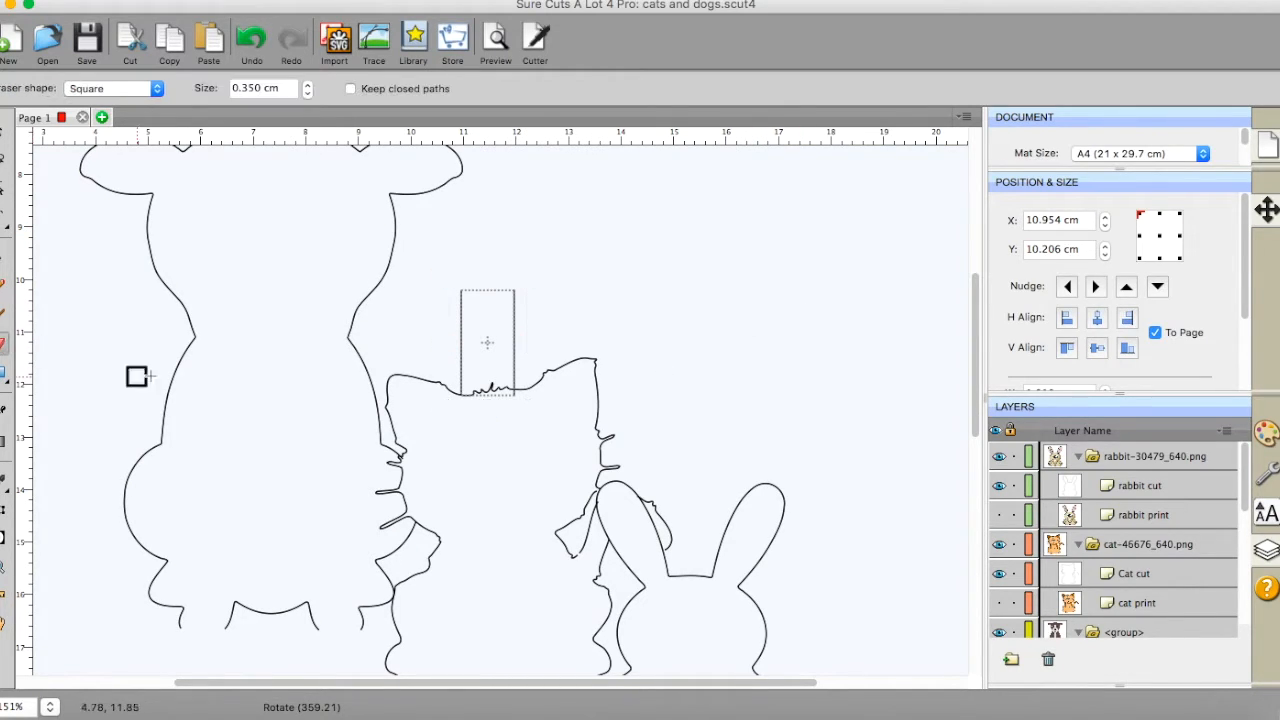
pyautogui.click(475, 395)
pyautogui.moveTo(477, 395)
pyautogui.mouseDown()
pyautogui.moveTo(497, 381)
pyautogui.moveTo(499, 403)
pyautogui.moveTo(517, 406)
pyautogui.moveTo(500, 401)
pyautogui.mouseUp()
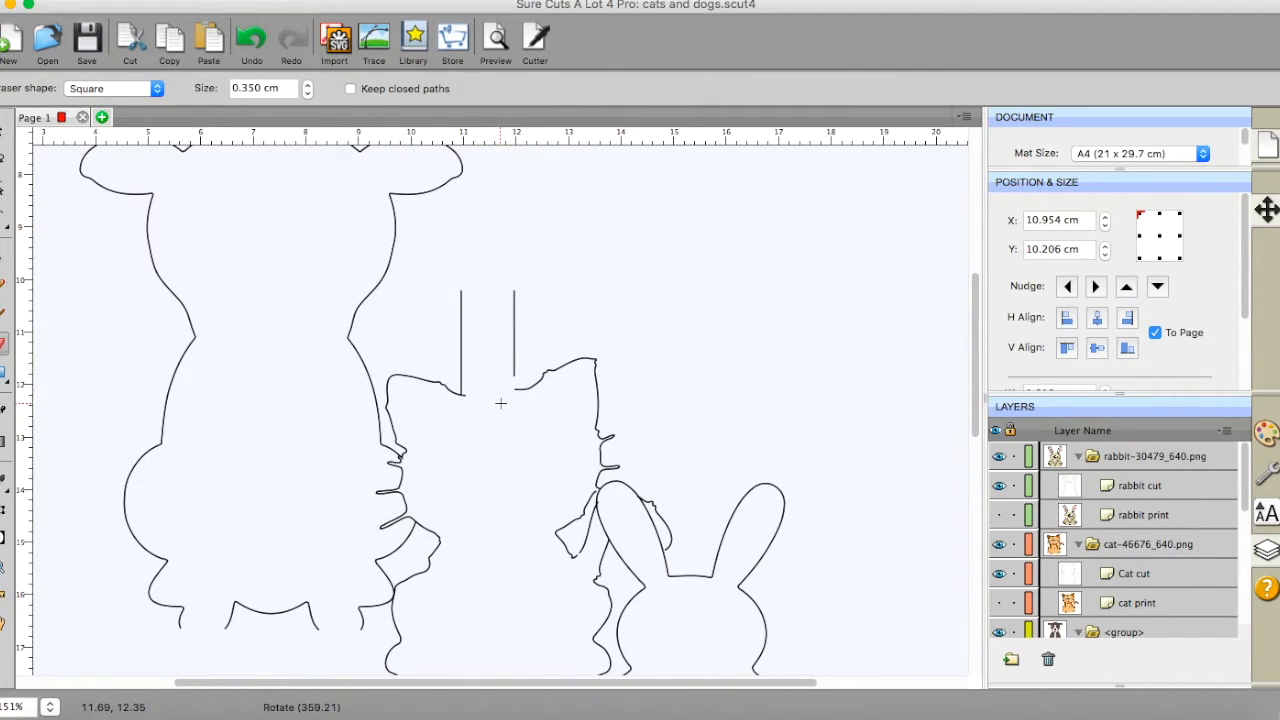
# - Undo the last erase on the cat's head and, with nothing selected, erase its outline between the vertical lines again using the 0.350 cm Square Eraser
pyautogui.click(246, 42)
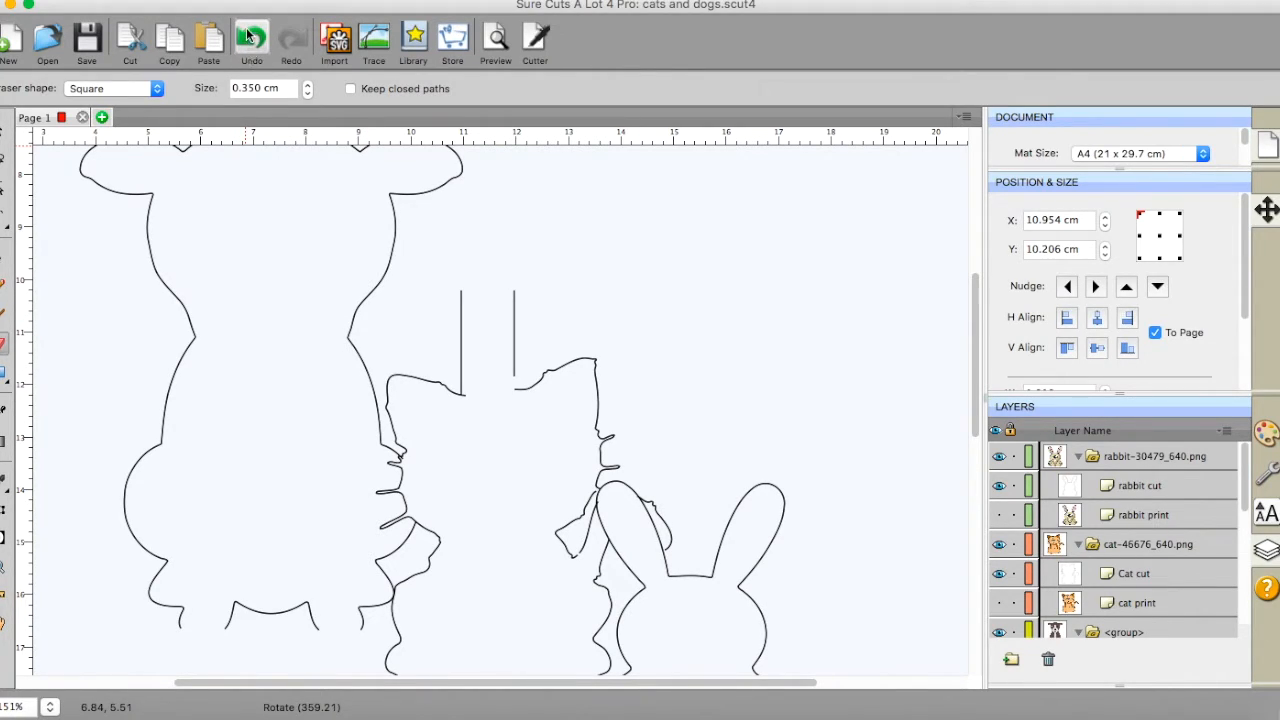
pyautogui.click(246, 36)
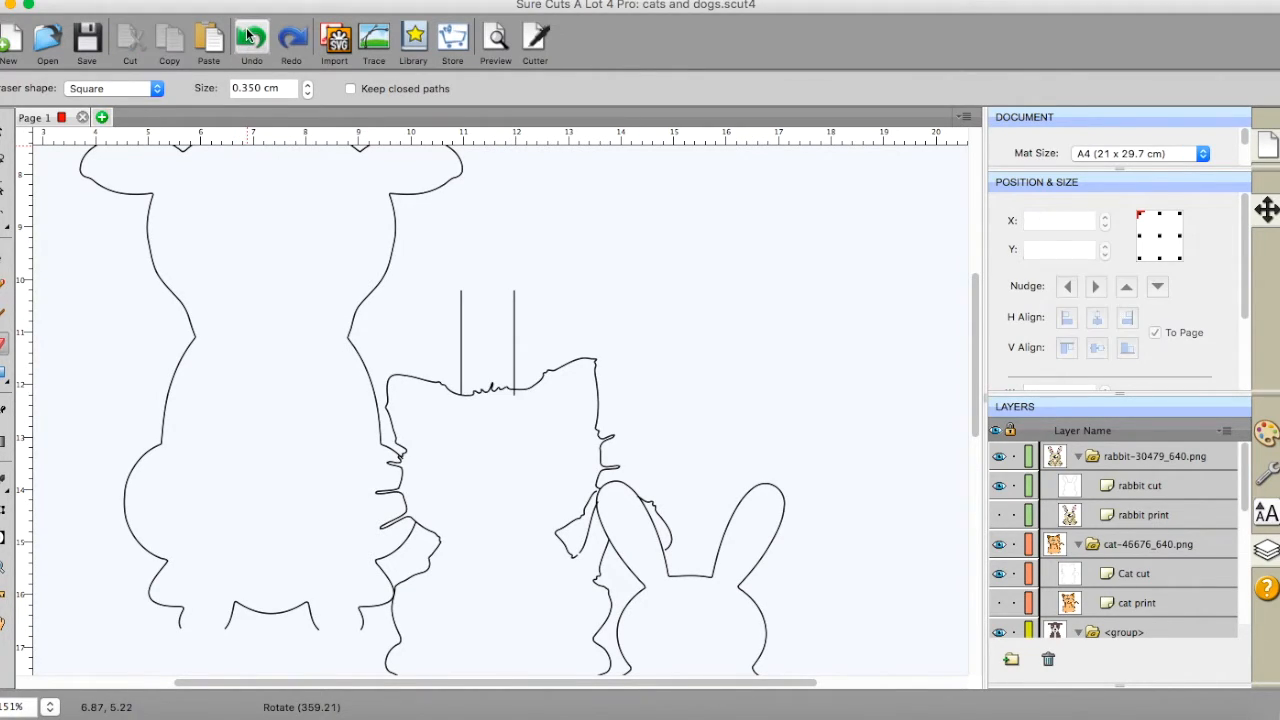
pyautogui.moveTo(500, 392); pyautogui.dragTo(478, 395)
pyautogui.click(484, 390)
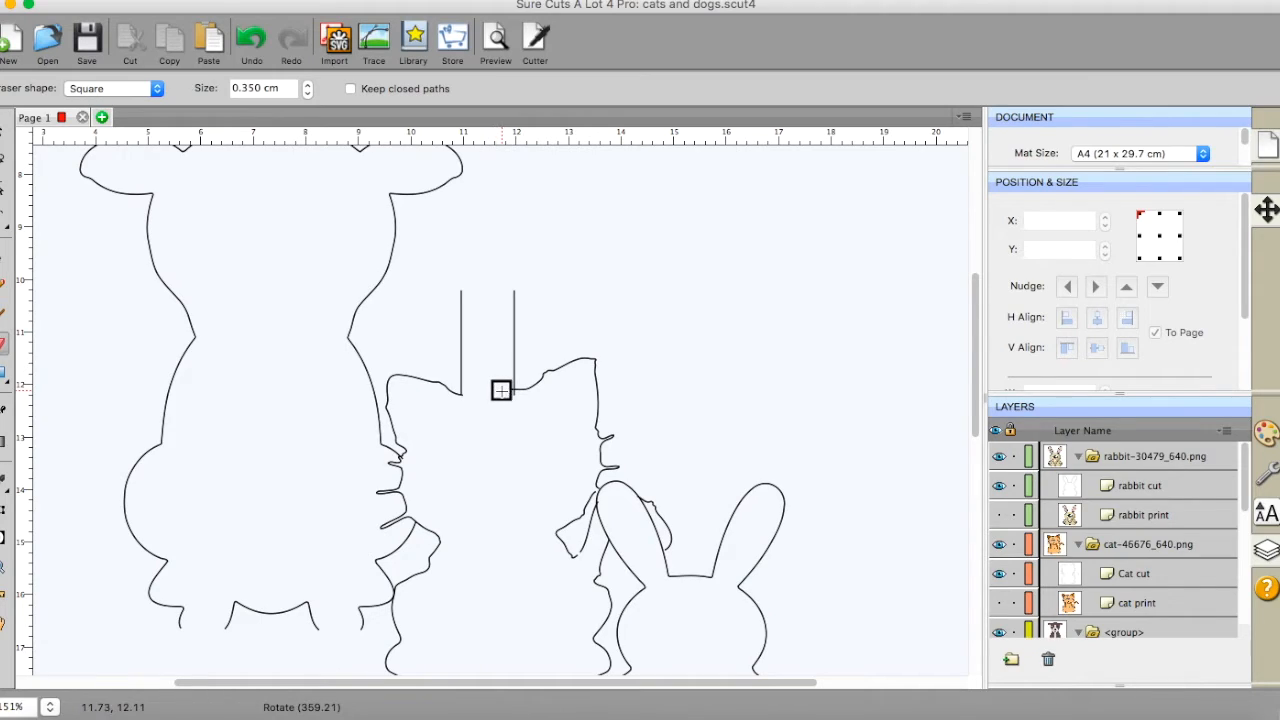
pyautogui.click(501, 390)
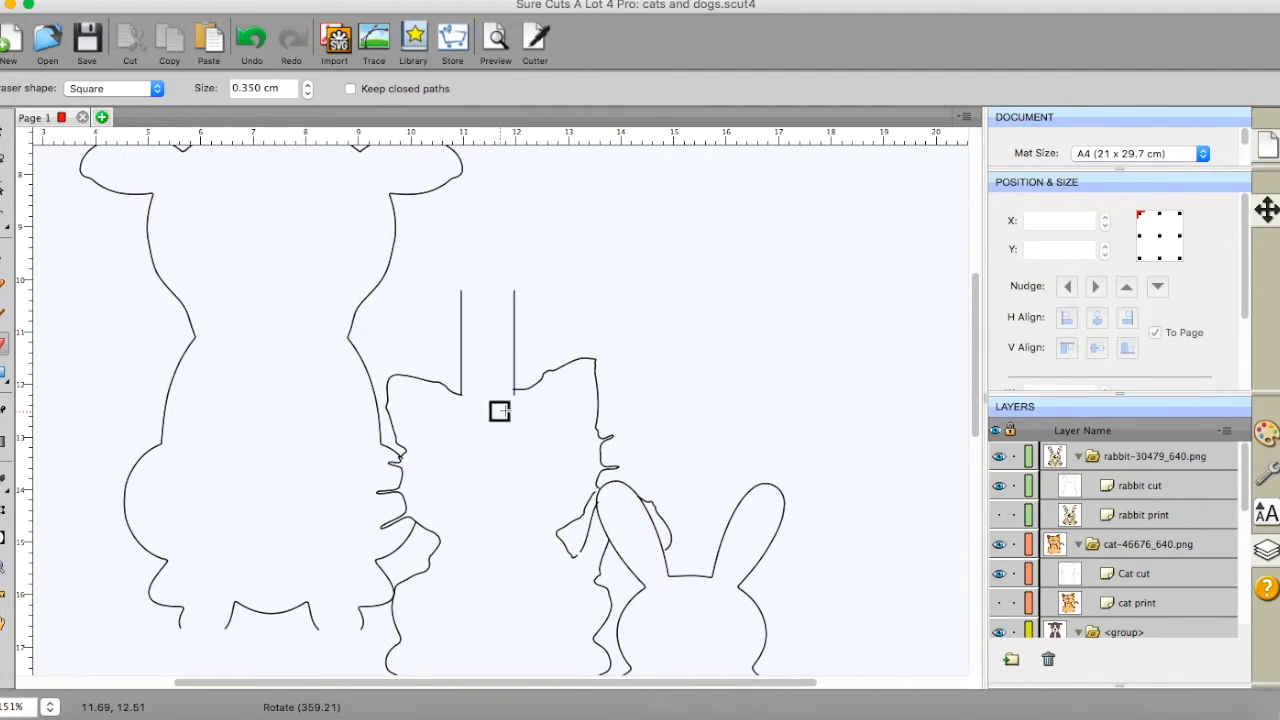
pyautogui.click(508, 395)
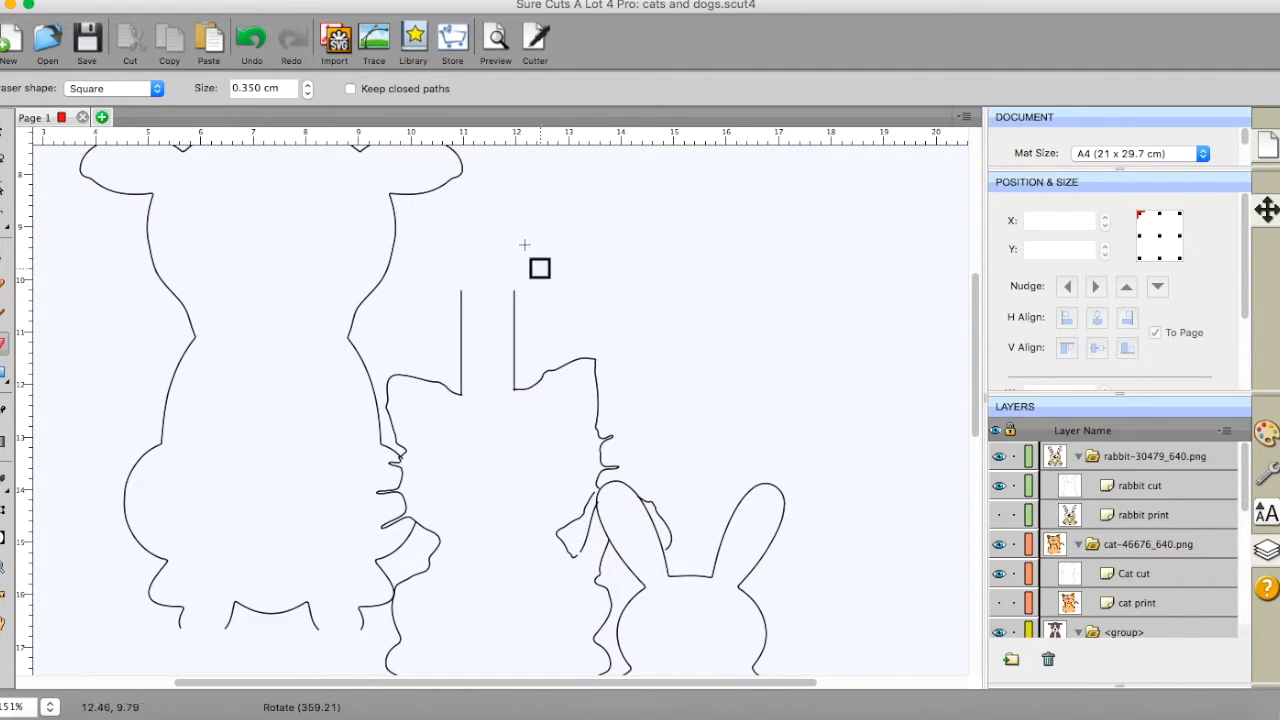
# - Select the remaining pair of vertical lines beside the page, set its height to 3.000 cm and turn Keep Proportions off
pyautogui.click(568, 0)
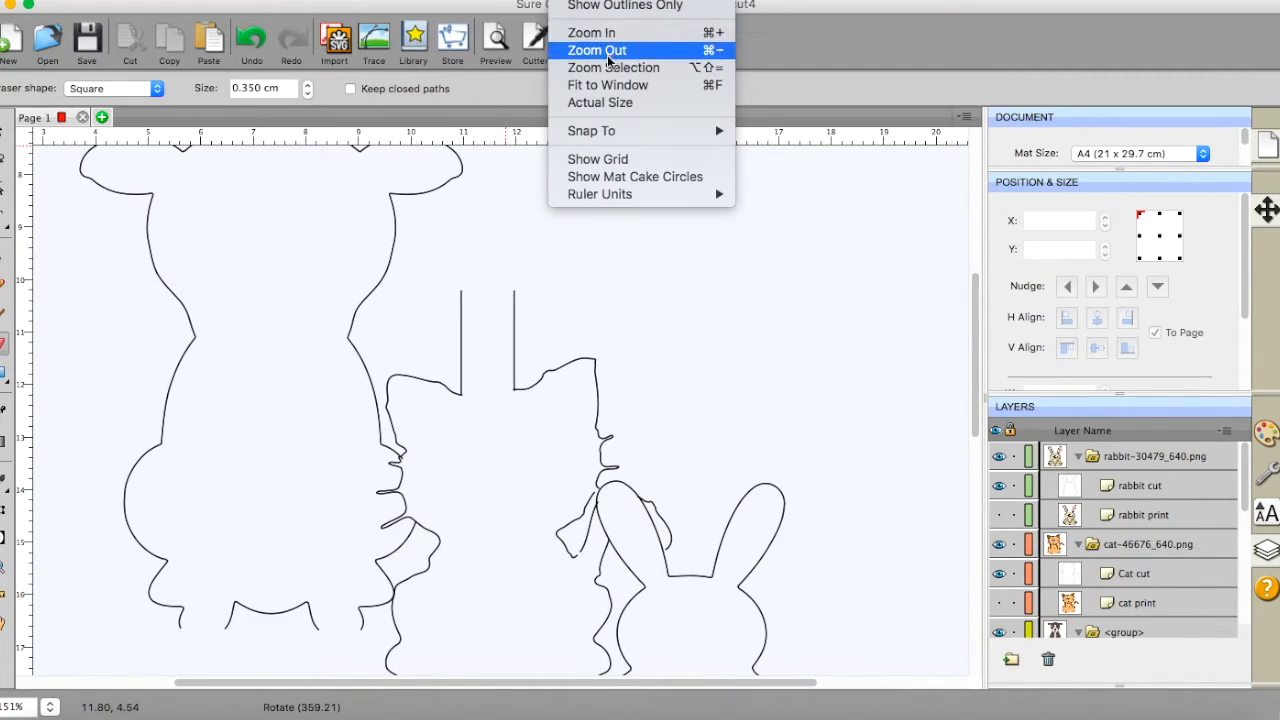
pyautogui.click(603, 89)
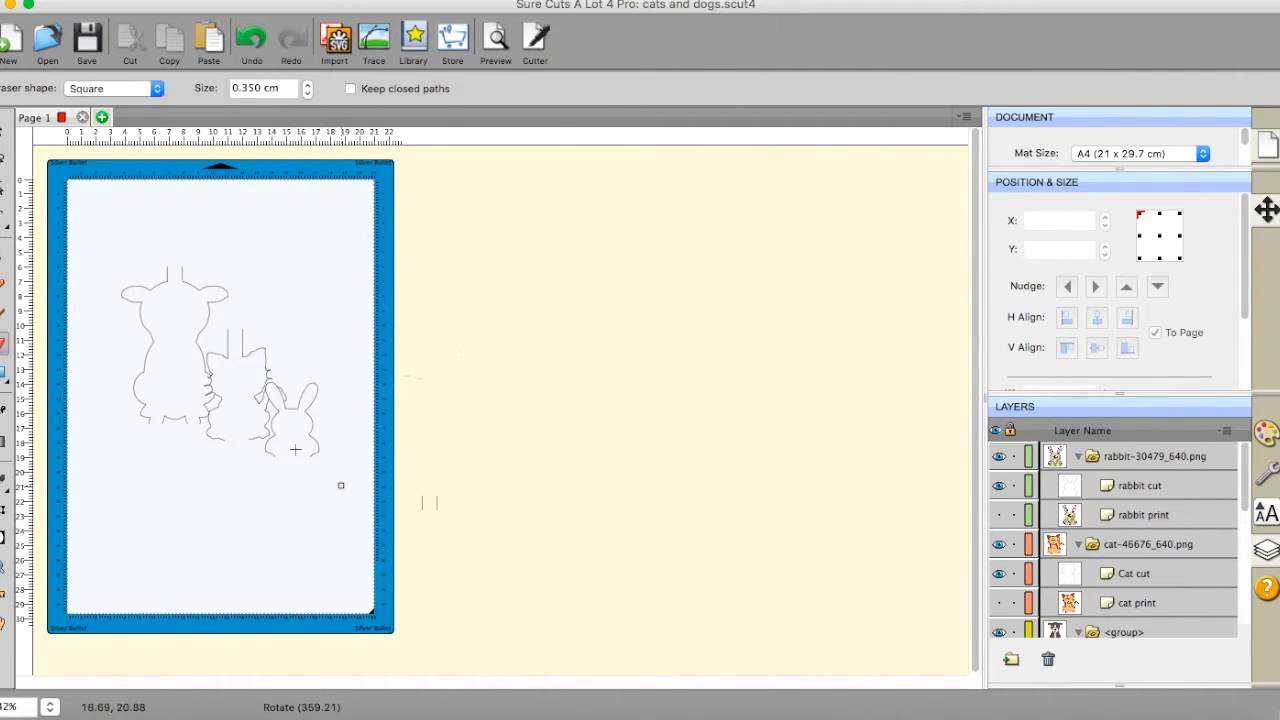
pyautogui.click(5, 130)
pyautogui.moveTo(393, 478); pyautogui.dragTo(478, 568)
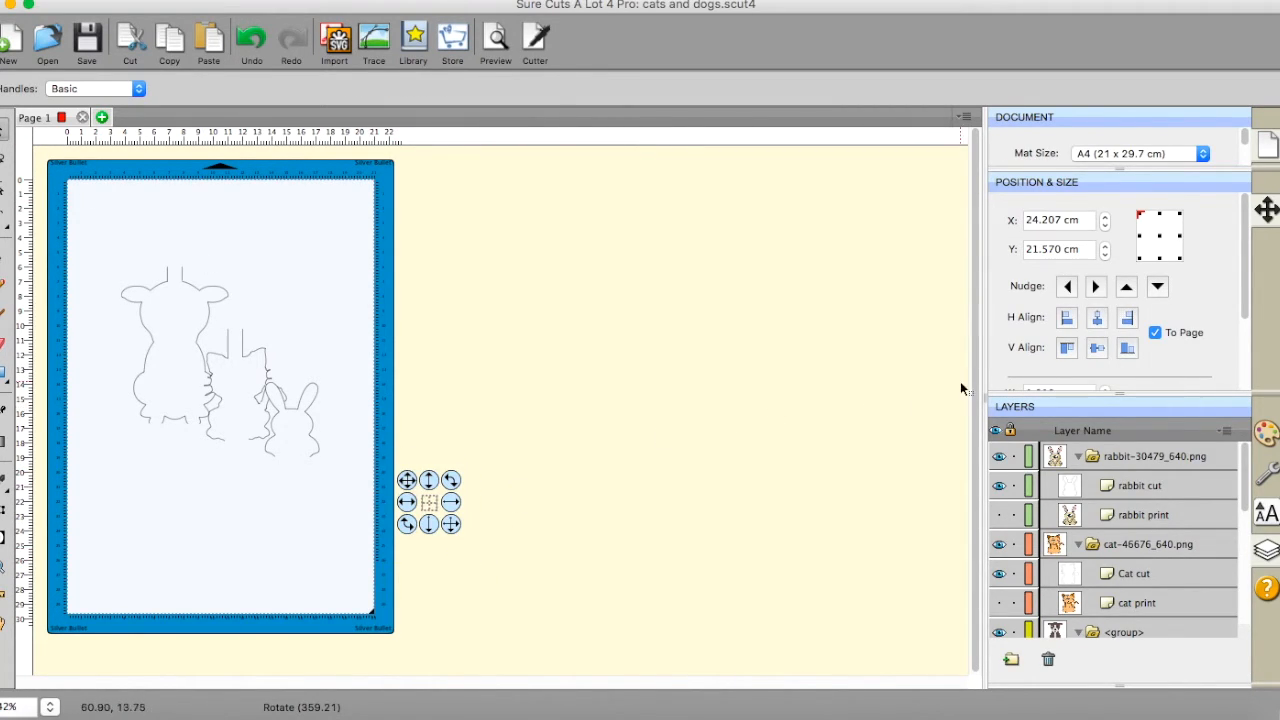
pyautogui.scroll(-3, 1240, 286)
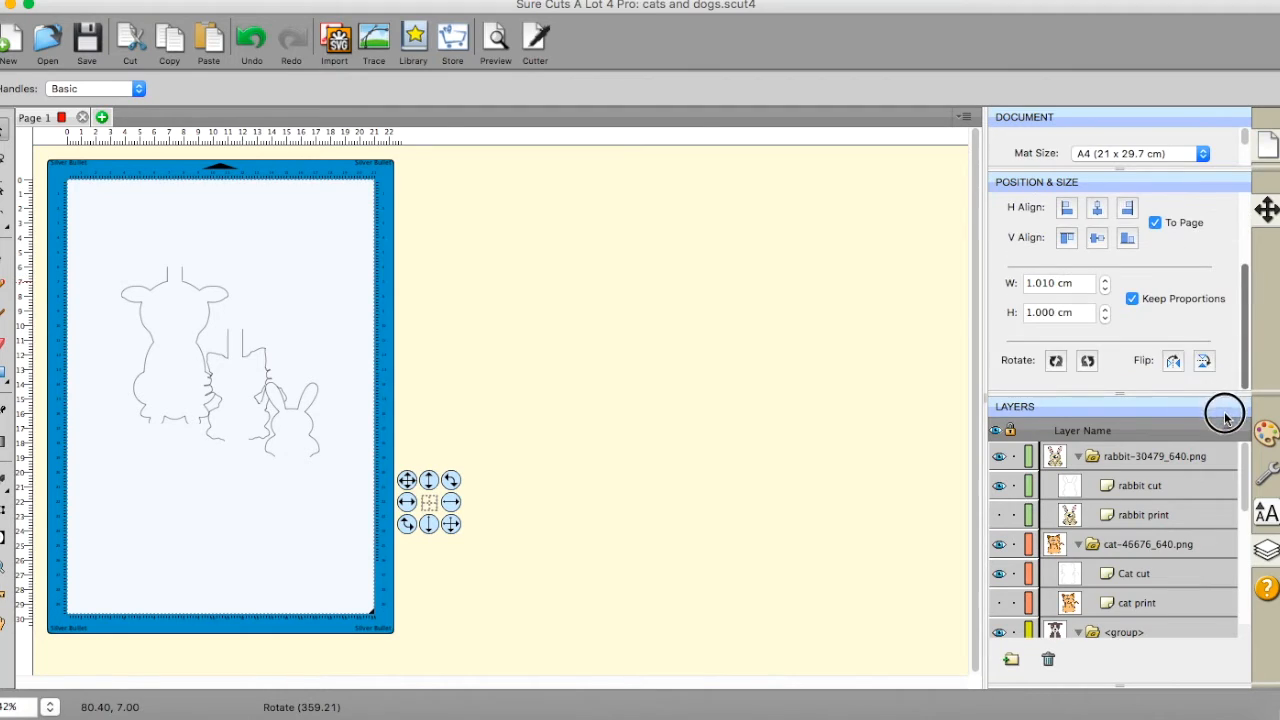
pyautogui.click(1105, 312)
pyautogui.click(1105, 312)
pyautogui.click(1105, 312)
pyautogui.click(1105, 312)
pyautogui.click(1105, 312)
pyautogui.click(1105, 312)
pyautogui.click(1105, 312)
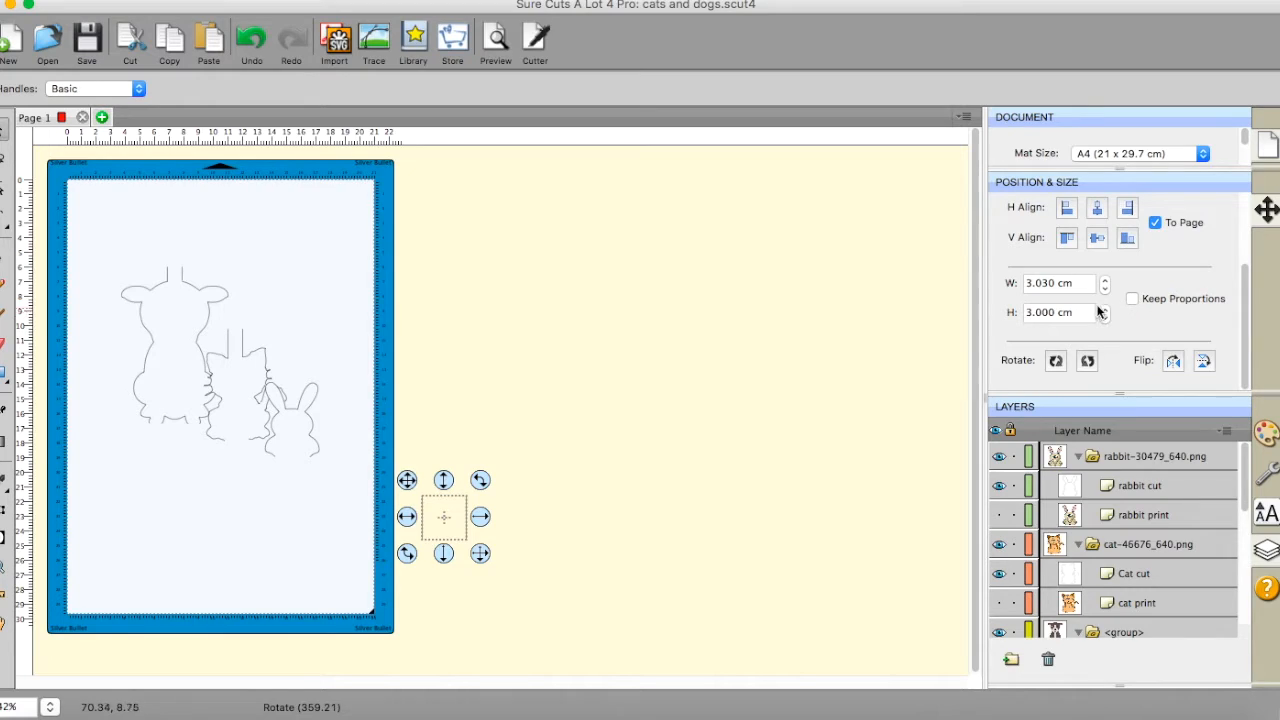
# - Reduce the width of the selected pair of lines beside the page to 1.030 cm
pyautogui.click(1105, 290)
pyautogui.click(1105, 290)
pyautogui.click(1105, 290)
pyautogui.click(1105, 290)
pyautogui.click(1105, 290)
pyautogui.click(1105, 290)
pyautogui.click(1105, 290)
pyautogui.click(1105, 290)
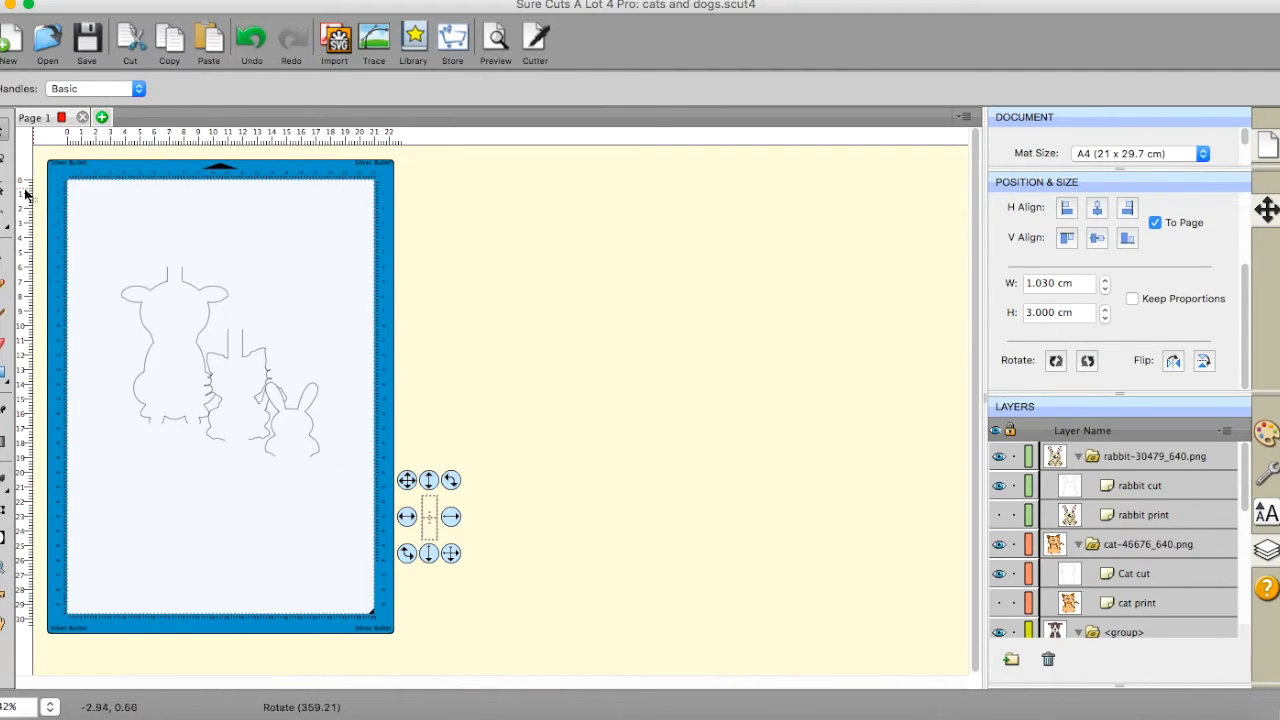
# - Move the 3 cm high pair of lines onto the rabbit's head between its ears
pyautogui.moveTo(429, 516); pyautogui.dragTo(291, 403)
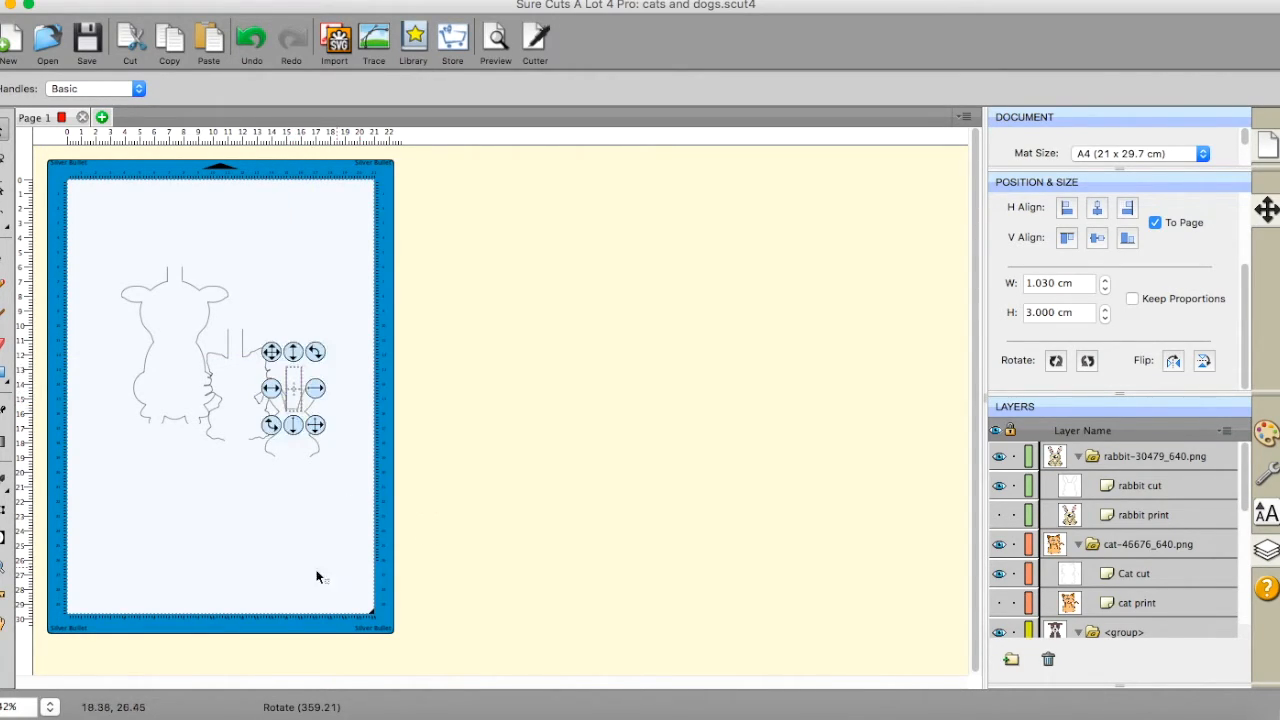
pyautogui.click(8, 566)
pyautogui.click(300, 402)
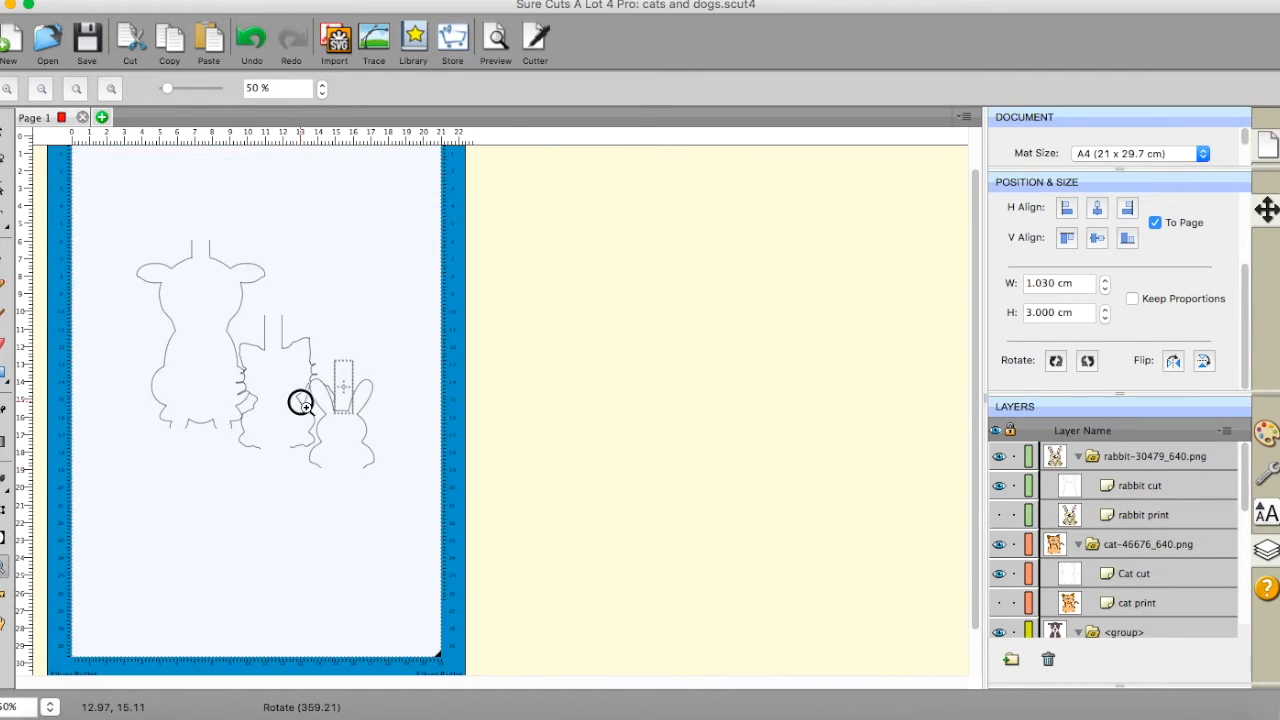
pyautogui.click(407, 417)
pyautogui.click(409, 417)
pyautogui.moveTo(543, 393); pyautogui.dragTo(564, 383)
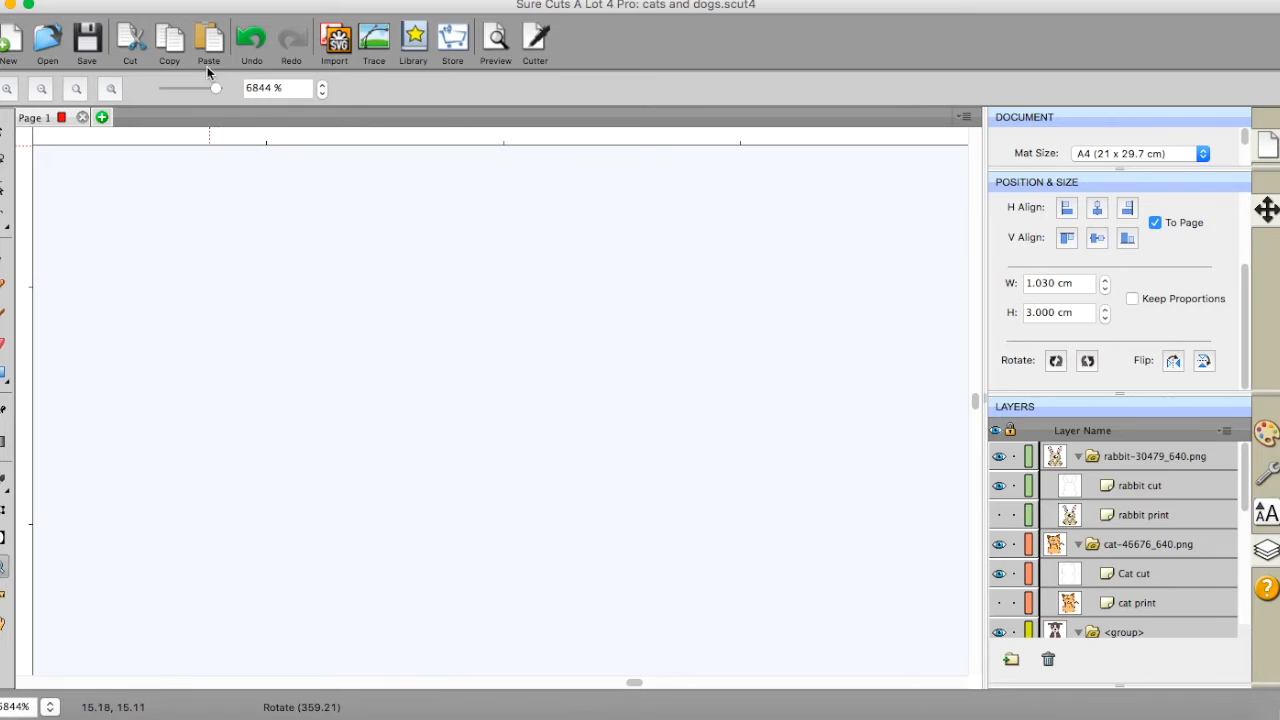
pyautogui.moveTo(216, 89); pyautogui.dragTo(183, 92)
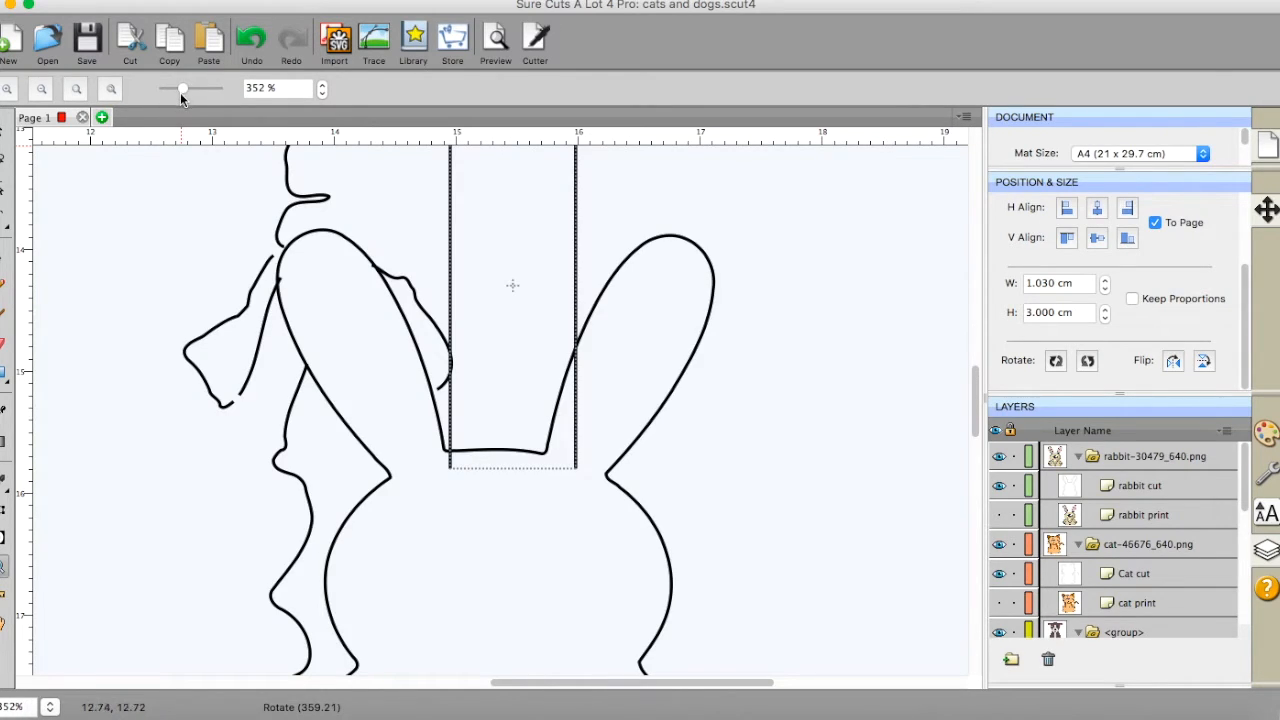
# - Nudge the pair of lines on the rabbit's head to X 14.824 cm and Y 12.646 cm so their lower ends meet its outline
pyautogui.click(4, 128)
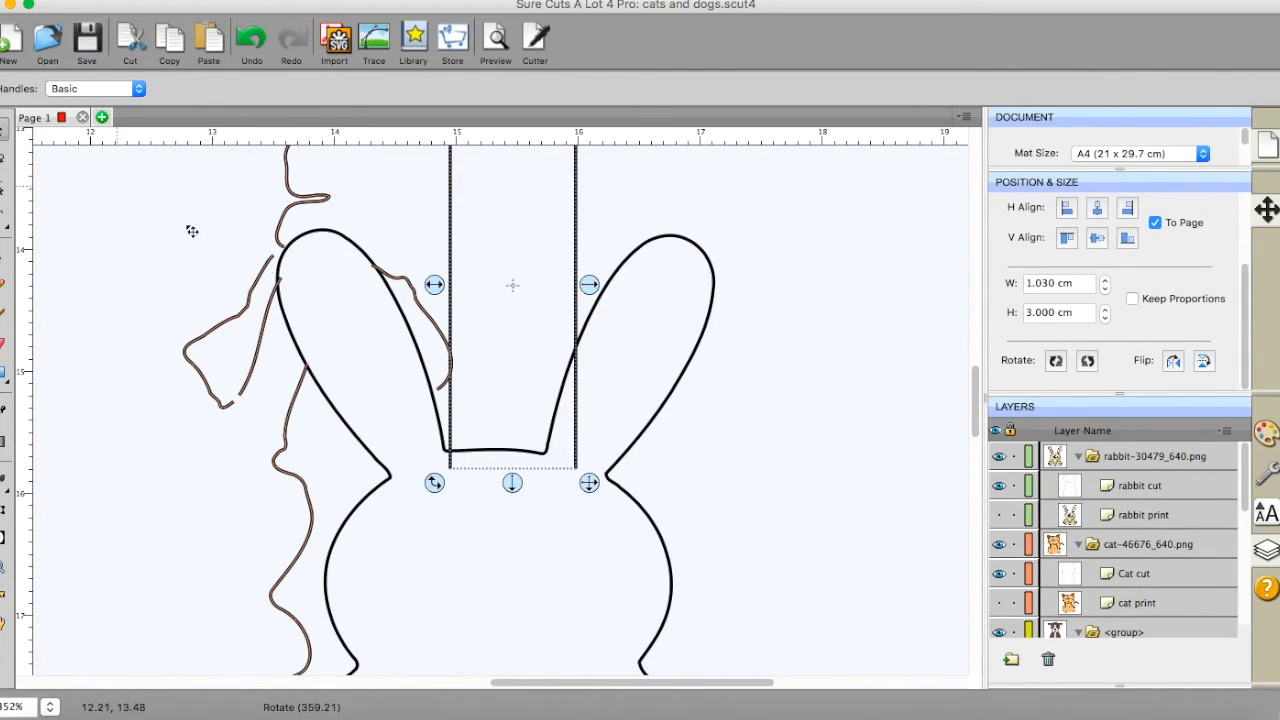
pyautogui.click(1262, 208)
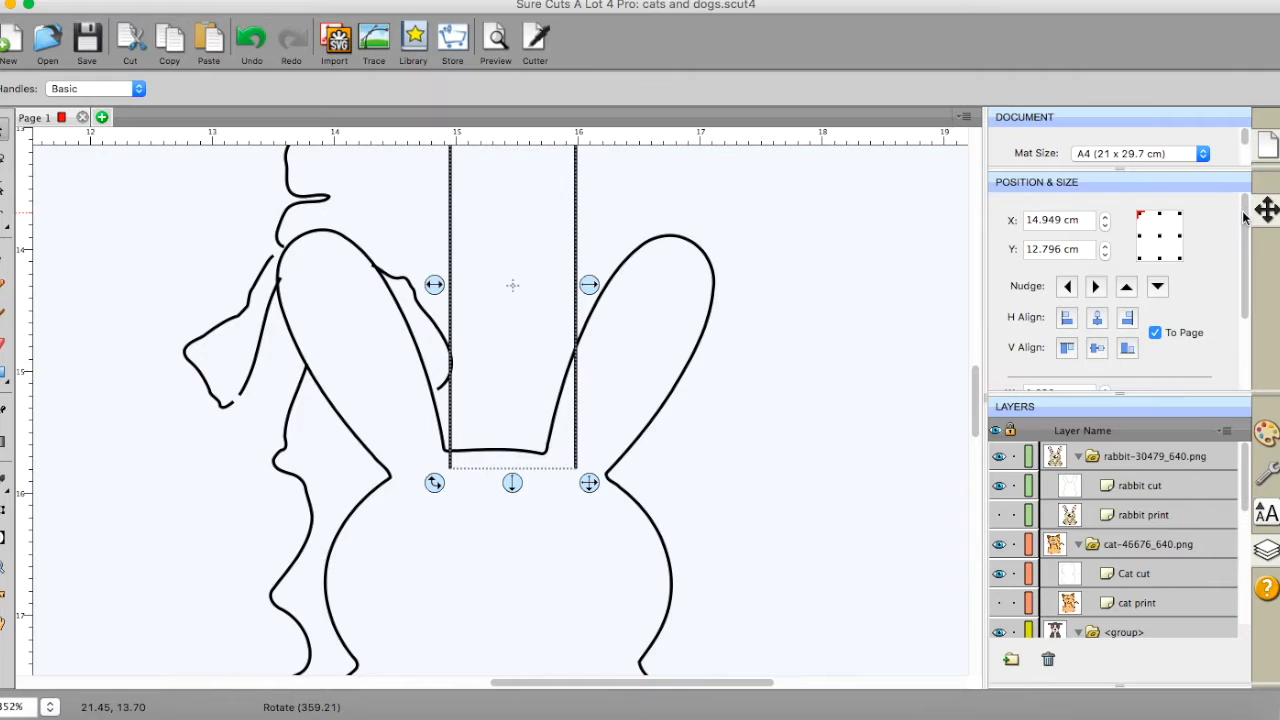
pyautogui.click(1127, 287)
pyautogui.click(1127, 287)
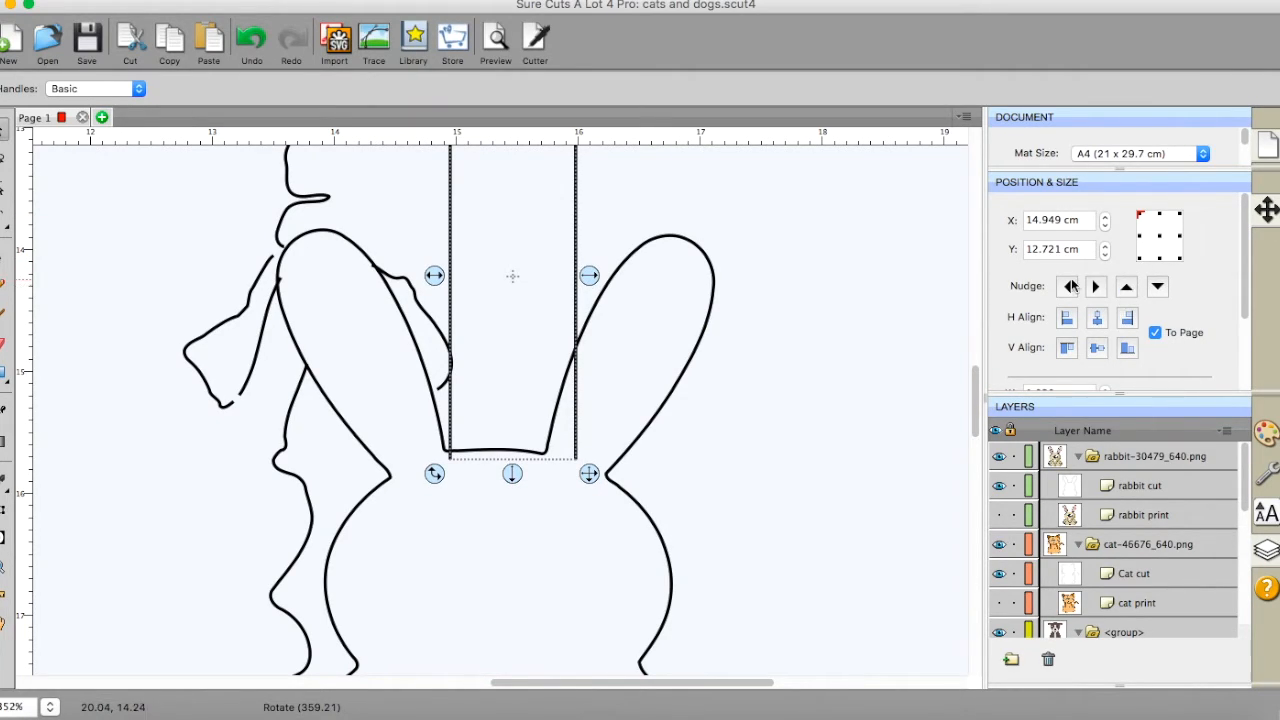
pyautogui.click(1069, 287)
pyautogui.click(1069, 287)
pyautogui.click(1069, 287)
pyautogui.click(1069, 287)
pyautogui.click(1070, 287)
pyautogui.click(1070, 287)
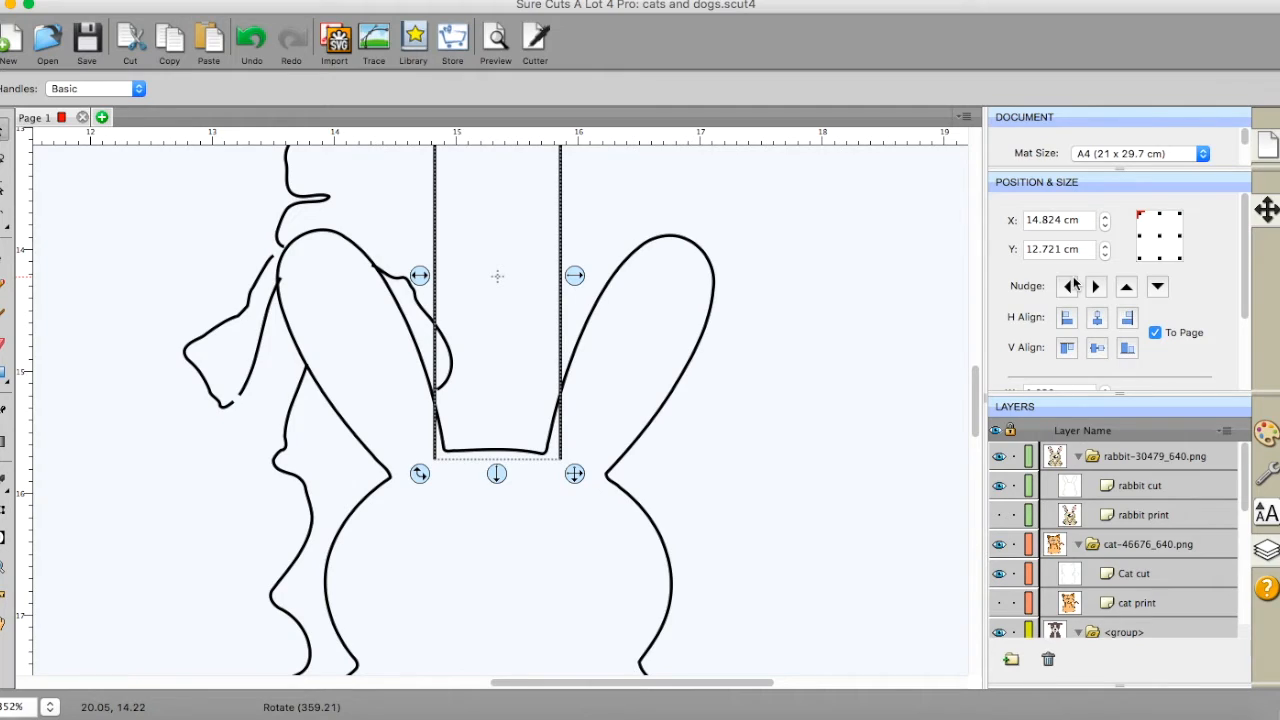
pyautogui.click(1130, 287)
pyautogui.click(1130, 287)
pyautogui.click(1130, 287)
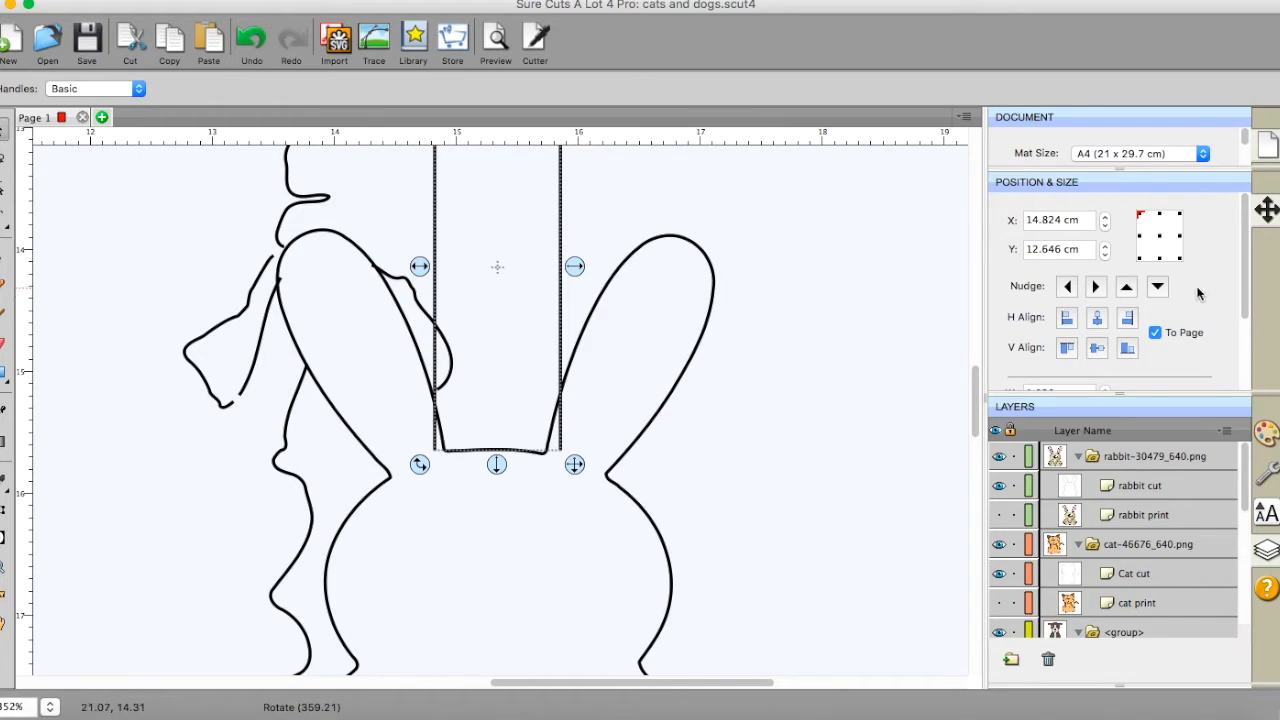
# - Narrow the rabbit's pair of lines to a width of 0.530 cm and centre it between the ears
pyautogui.moveTo(1245, 275); pyautogui.dragTo(1241, 382)
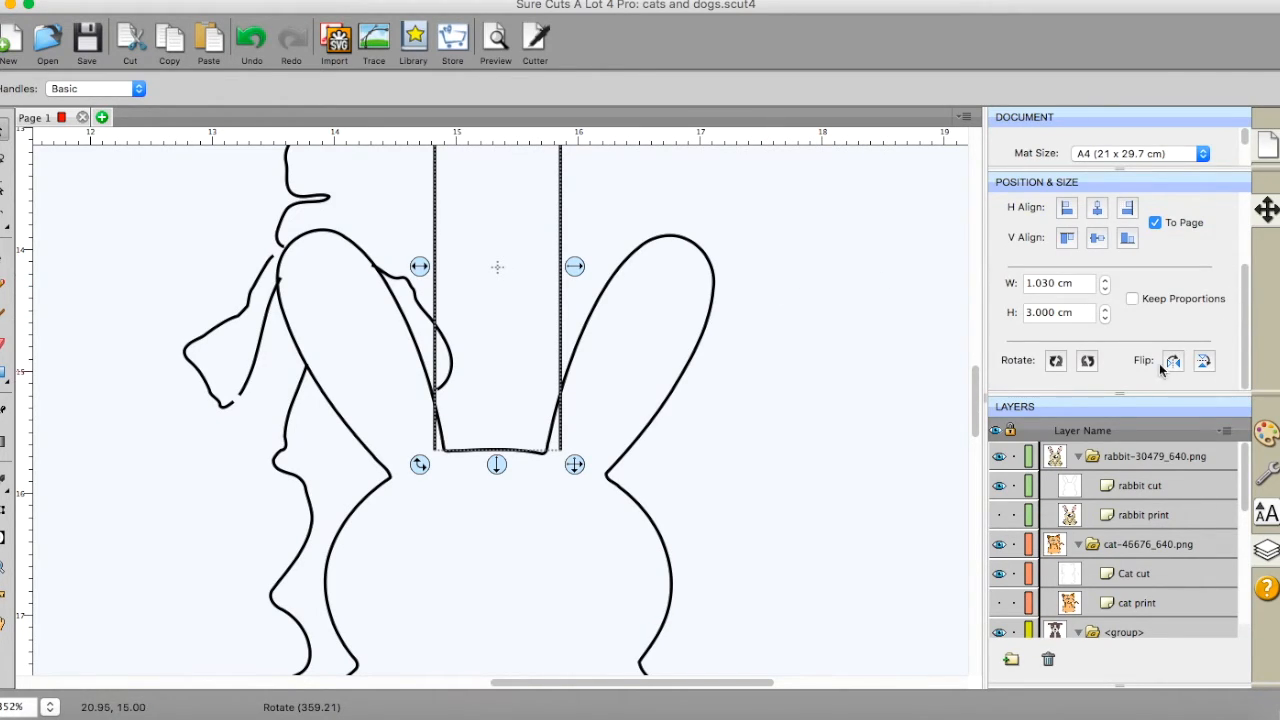
pyautogui.click(1105, 288)
pyautogui.click(1105, 288)
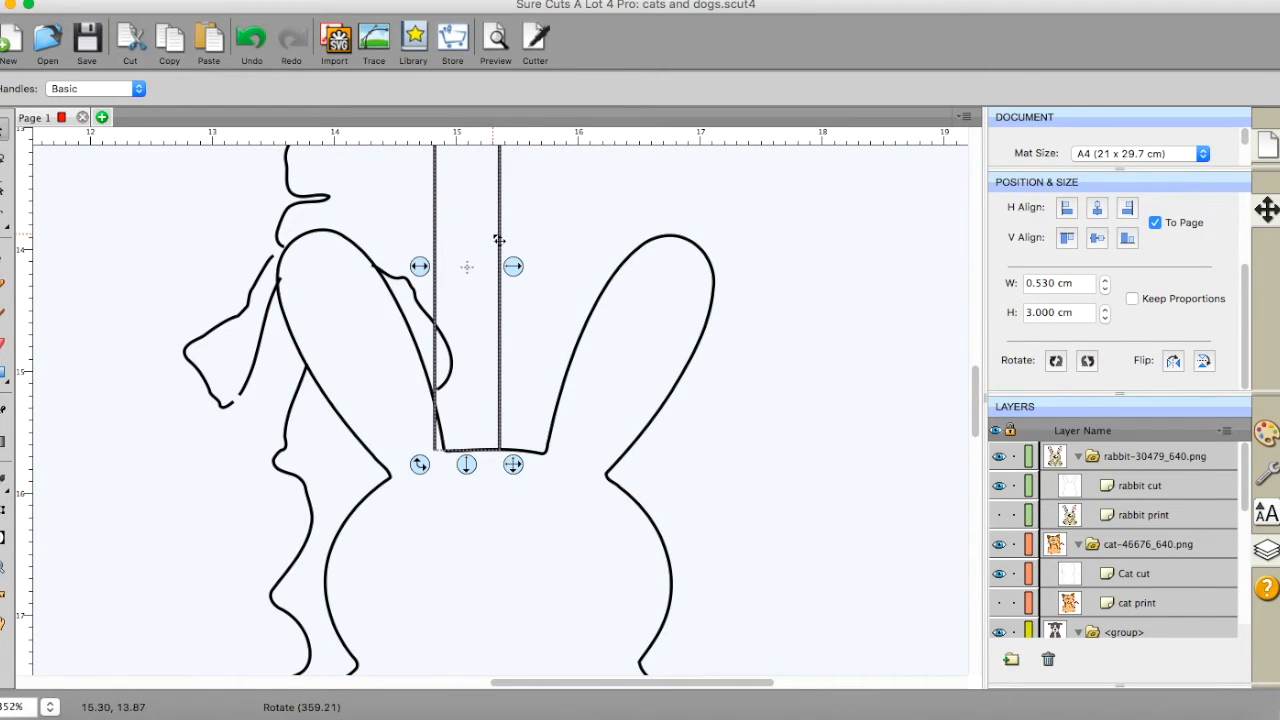
pyautogui.press('Right')
pyautogui.press('Right')
pyautogui.press('Right')
pyautogui.press('Right')
pyautogui.press('Left')
pyautogui.press('Left')
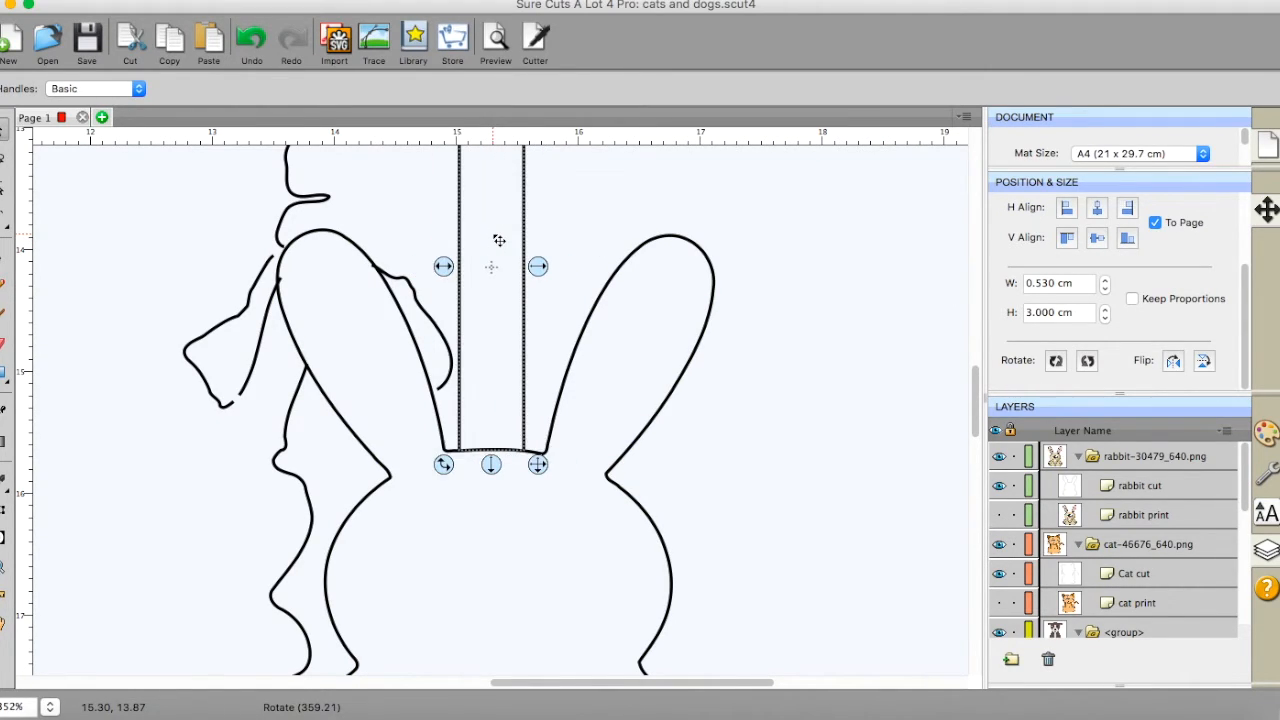
# - Erase the rabbit's head outline between the two vertical lines with the 0.350 cm Square Eraser, leaving both lines intact
pyautogui.scroll(3, 499, 240)
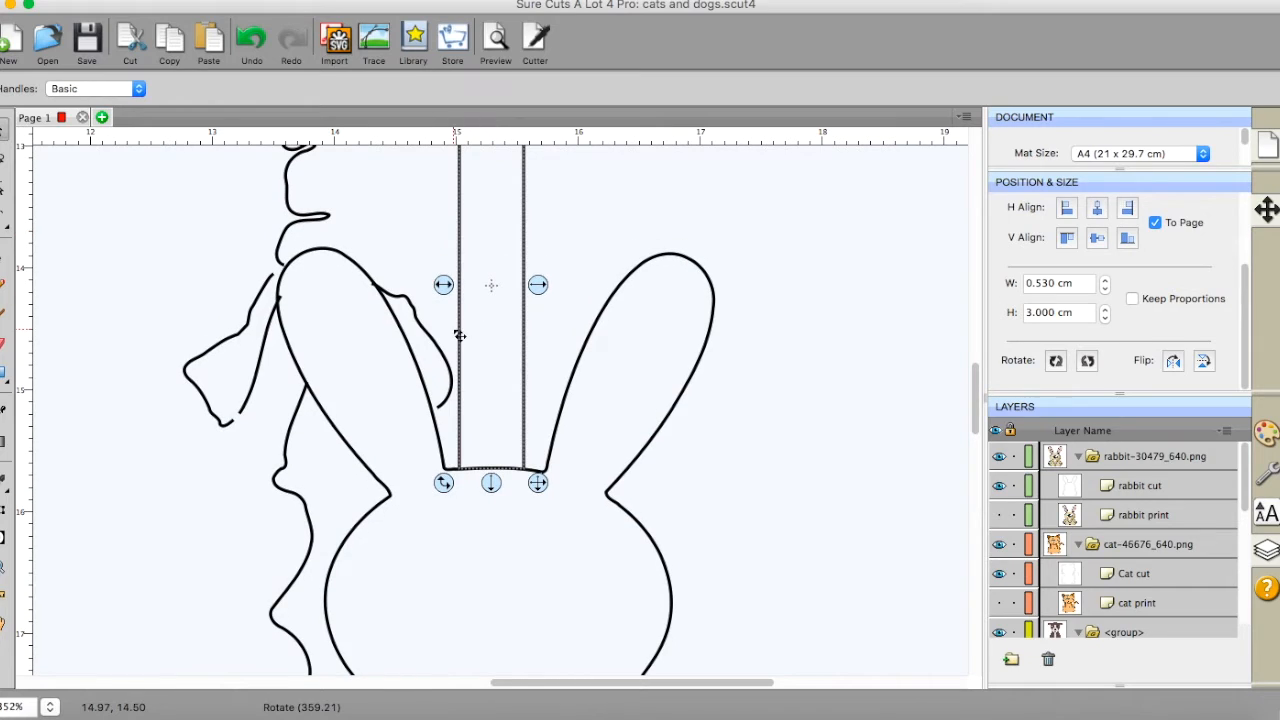
pyautogui.scroll(3, 586, 315)
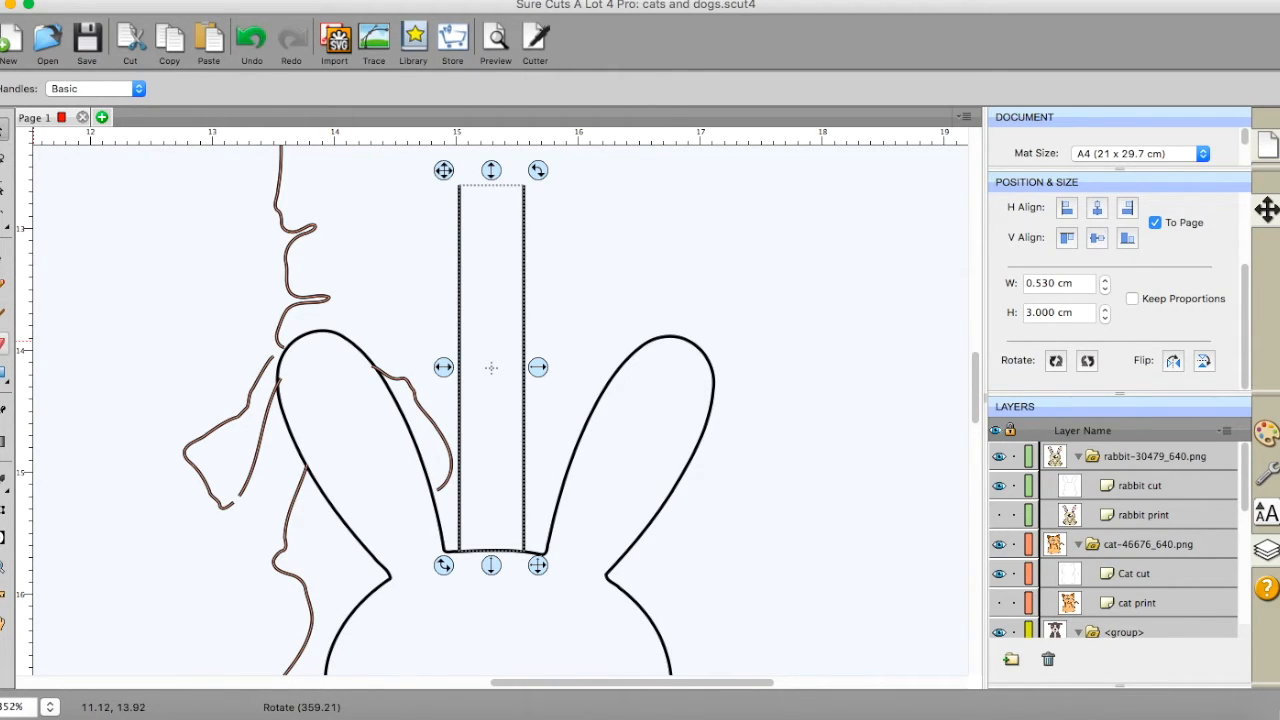
pyautogui.click(4, 350)
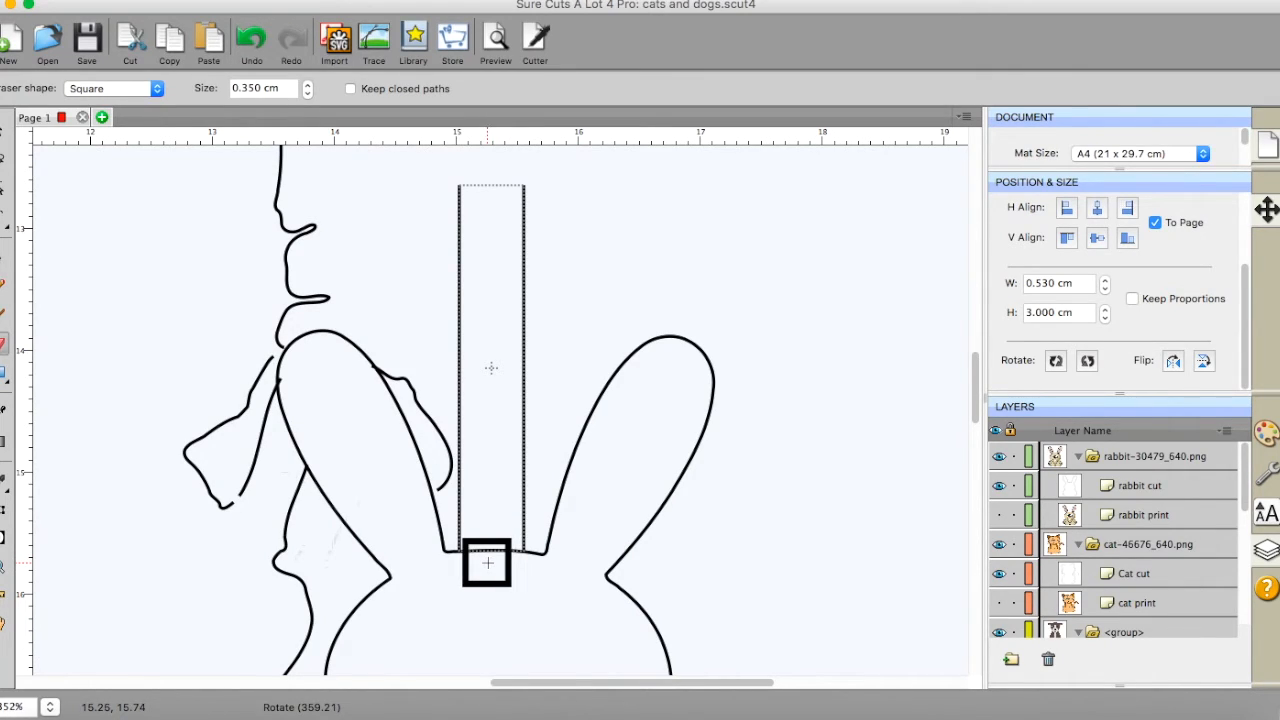
pyautogui.moveTo(487, 563); pyautogui.dragTo(496, 563)
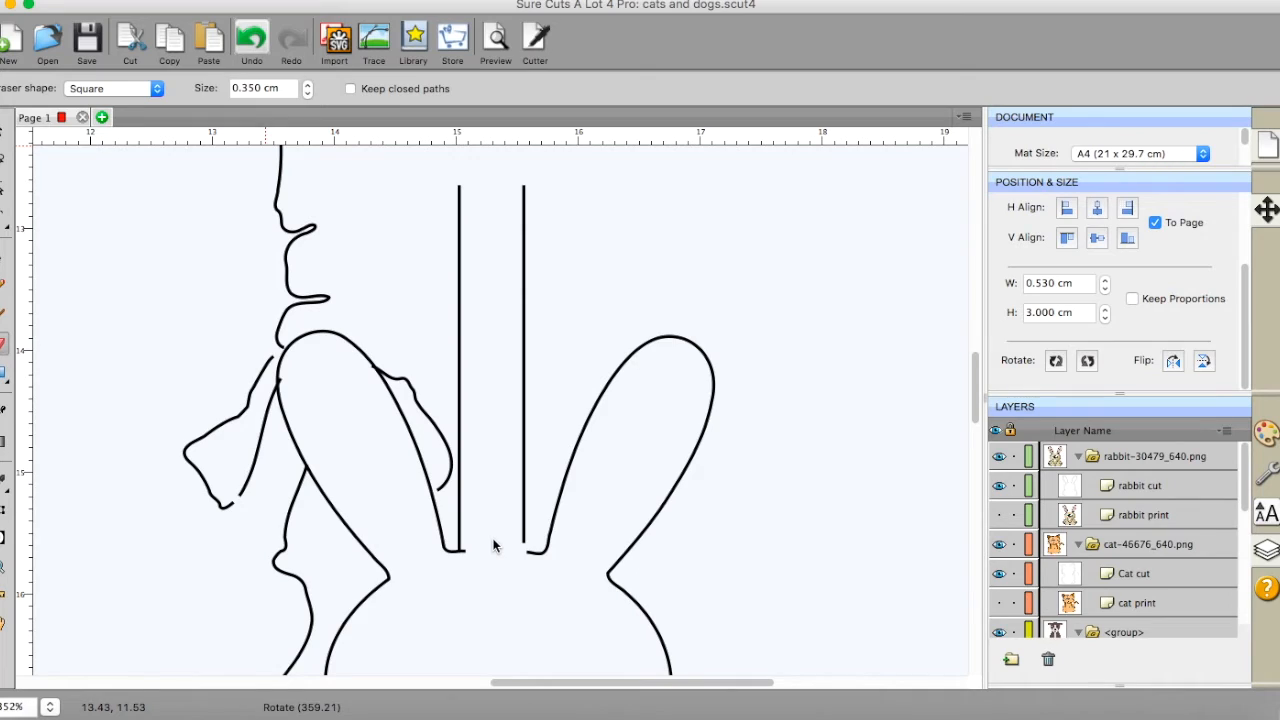
pyautogui.press('super+z')
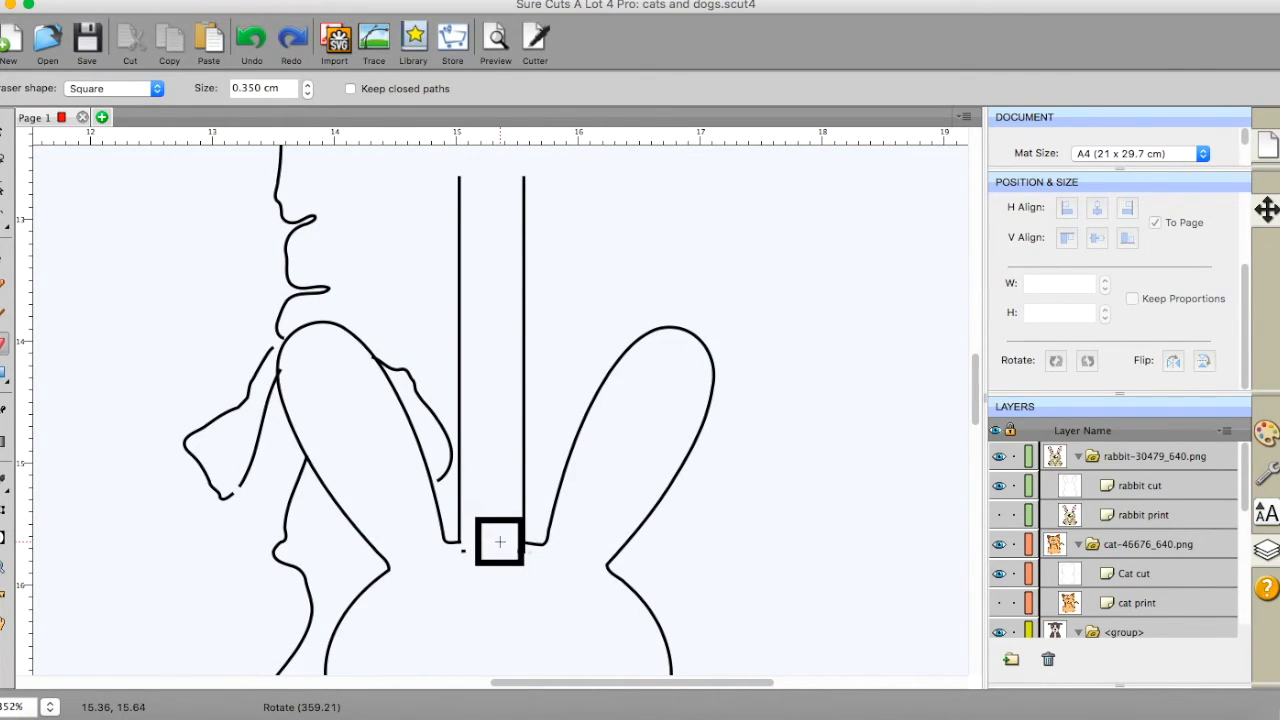
pyautogui.click(496, 542)
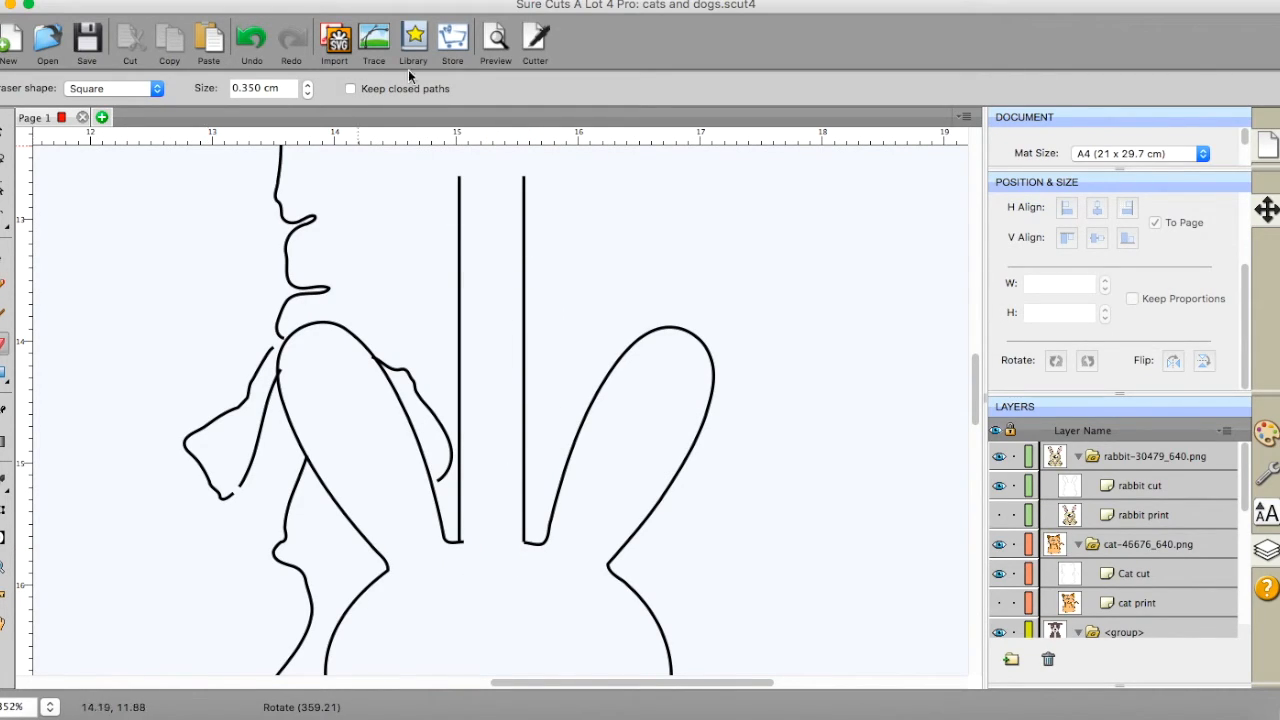
# - Select all the animal outlines and their line pairs on the page and unlock all objects
pyautogui.click(583, 2)
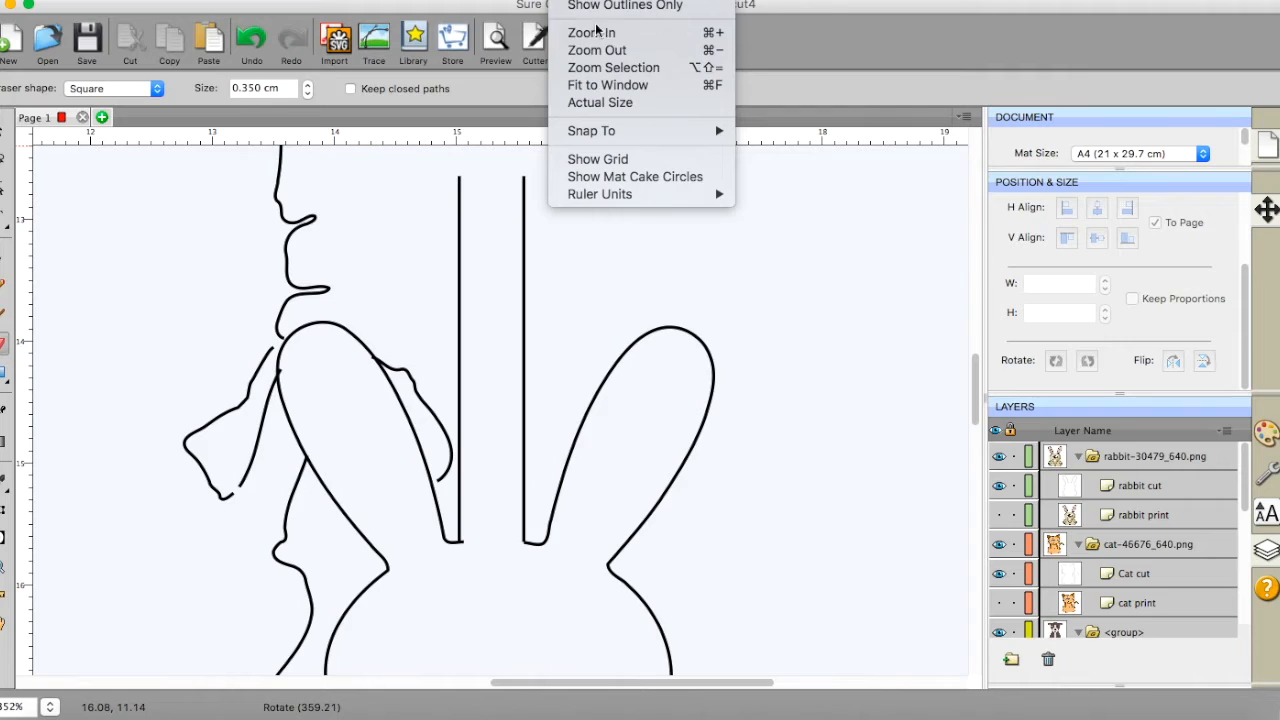
pyautogui.click(640, 86)
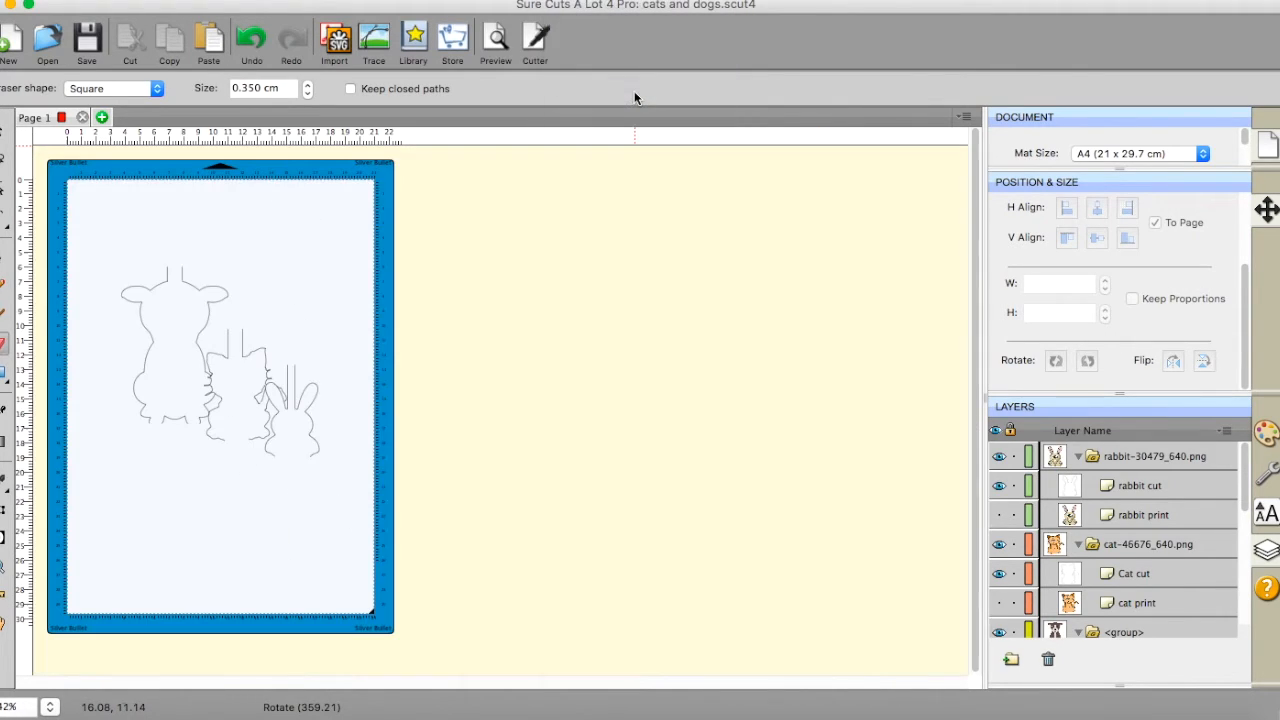
pyautogui.click(4, 128)
pyautogui.moveTo(37, 148); pyautogui.dragTo(448, 453)
pyautogui.moveTo(466, 505); pyautogui.dragTo(505, 708)
pyautogui.click(265, 2)
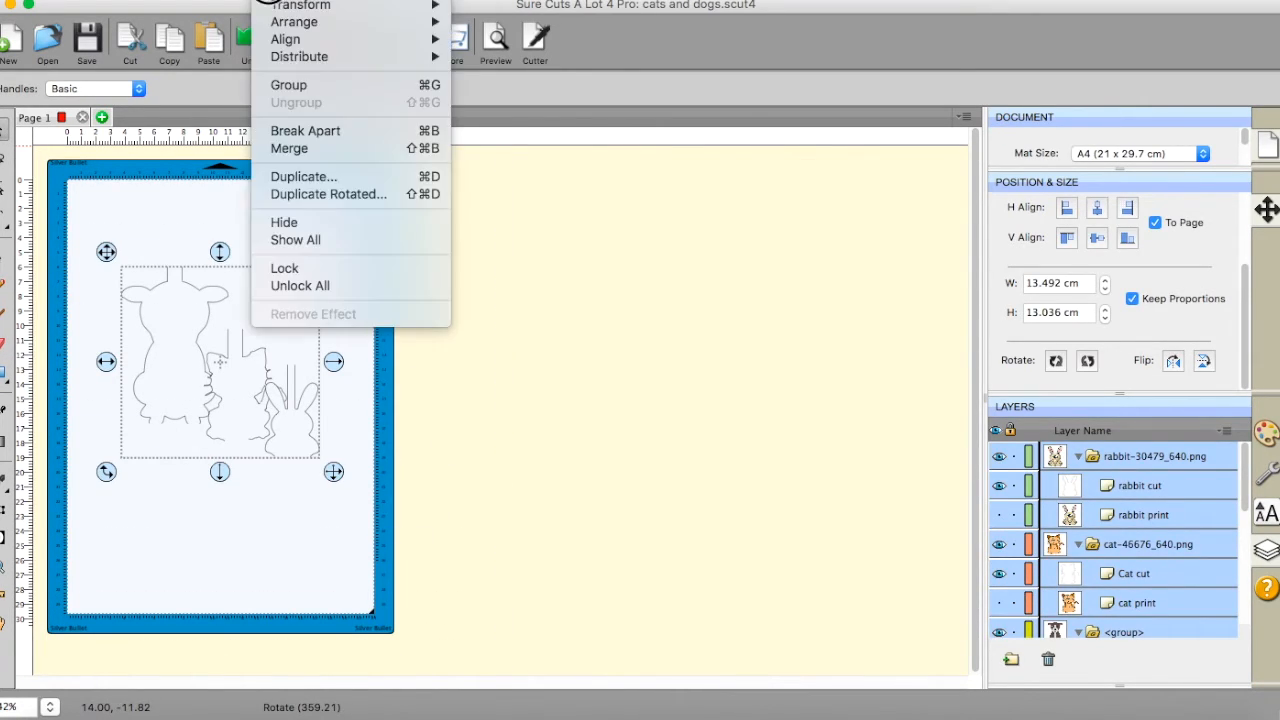
pyautogui.click(281, 290)
# - Show all hidden objects of the card design and open the preview of the current page
pyautogui.click(276, 5)
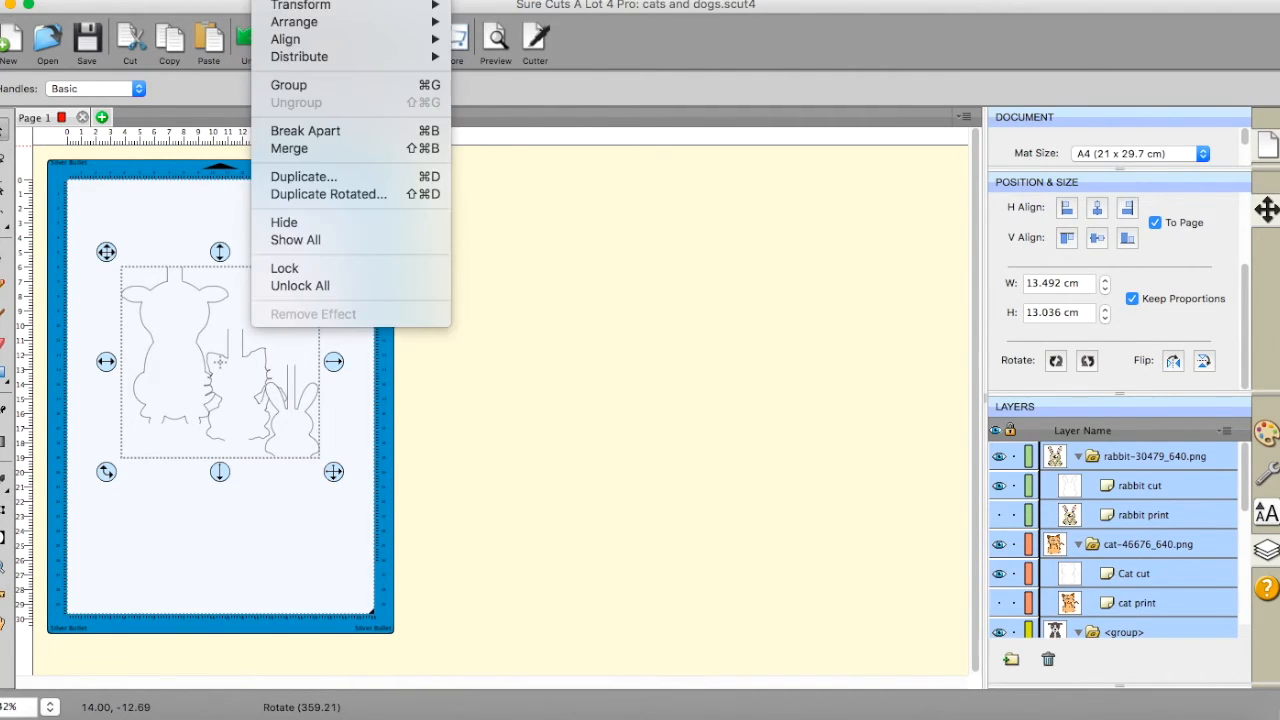
pyautogui.click(266, 241)
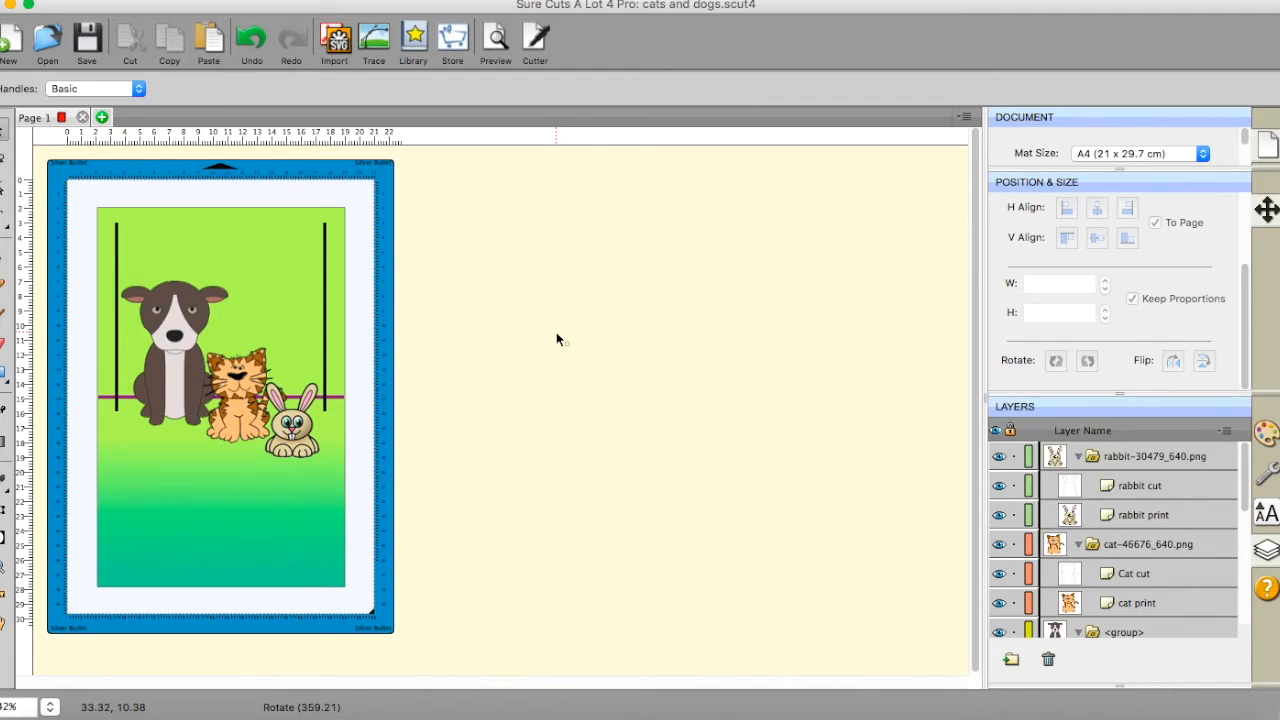
pyautogui.click(489, 37)
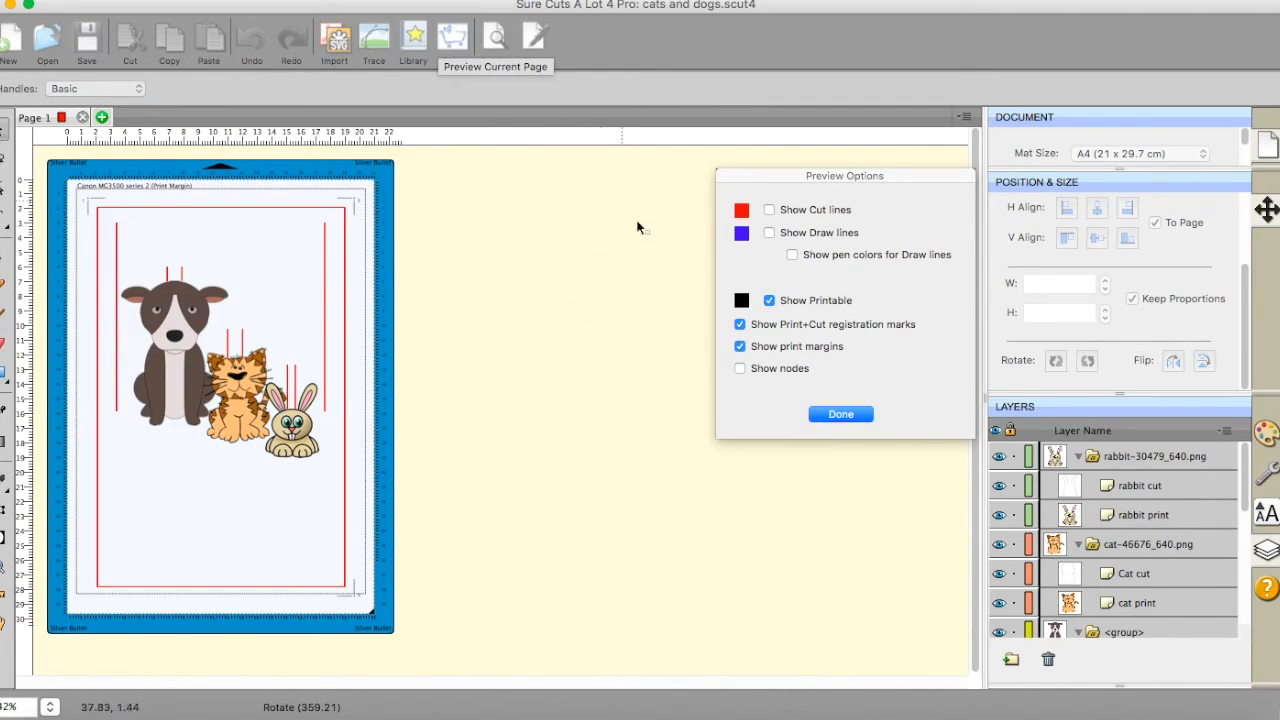
# - Preview the card's cut lines alone with the printable images hidden, restore the printable-only view and close the preview
pyautogui.click(770, 301)
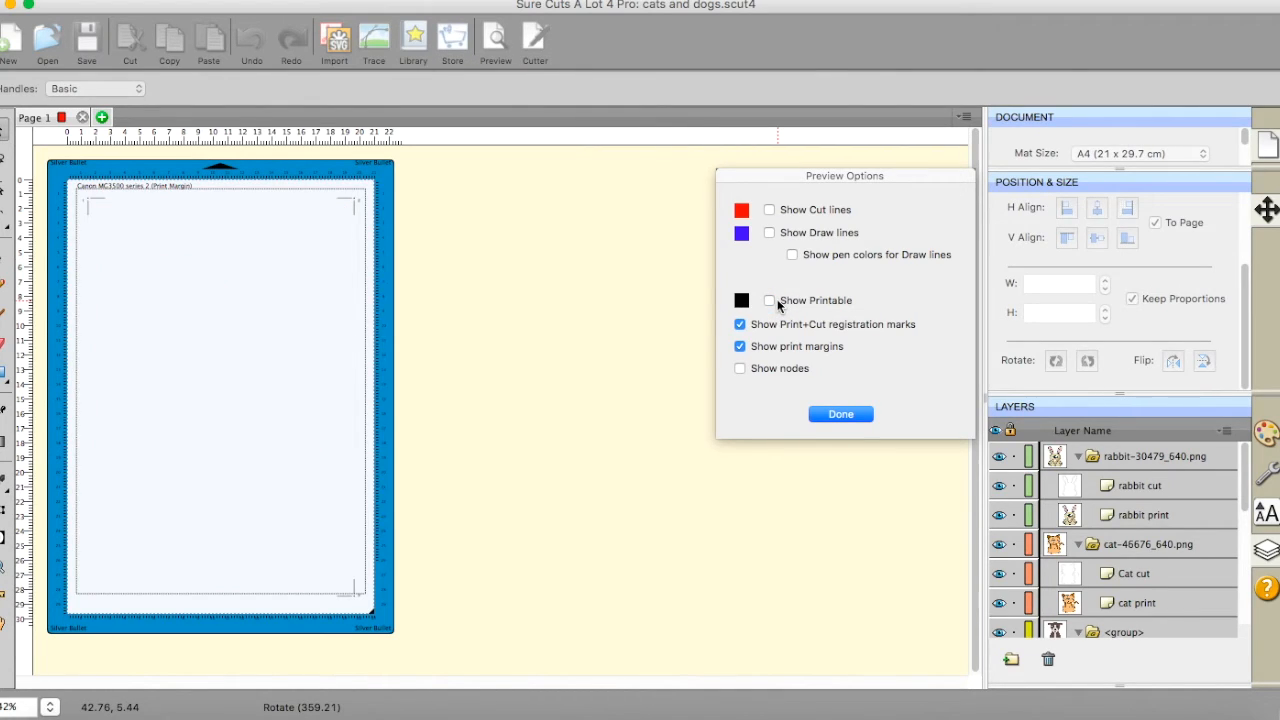
pyautogui.click(770, 211)
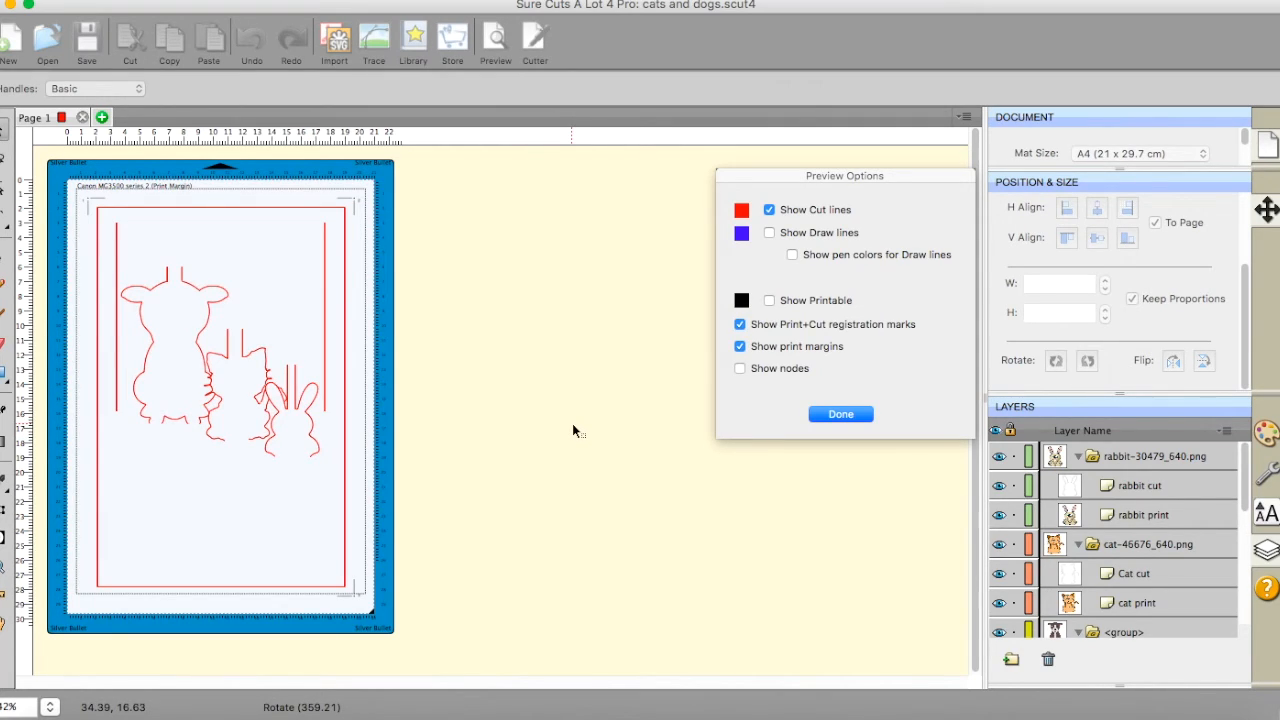
pyautogui.click(769, 301)
pyautogui.click(769, 209)
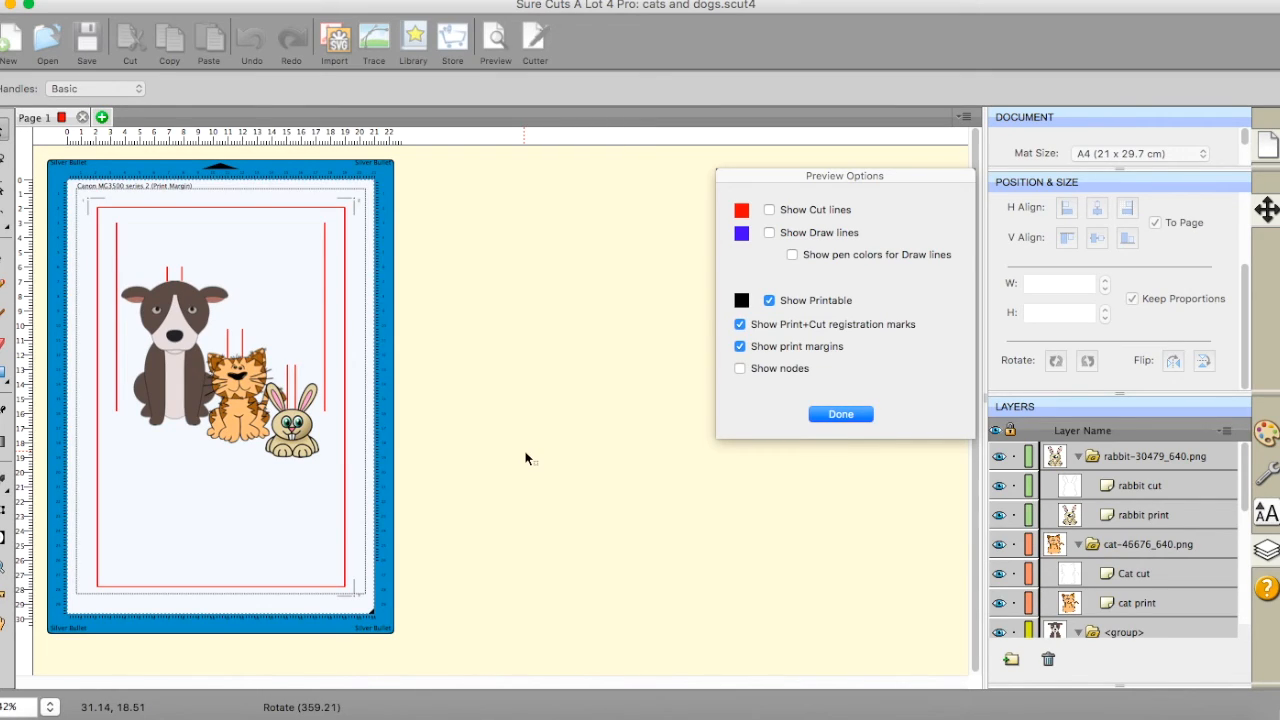
pyautogui.click(840, 414)
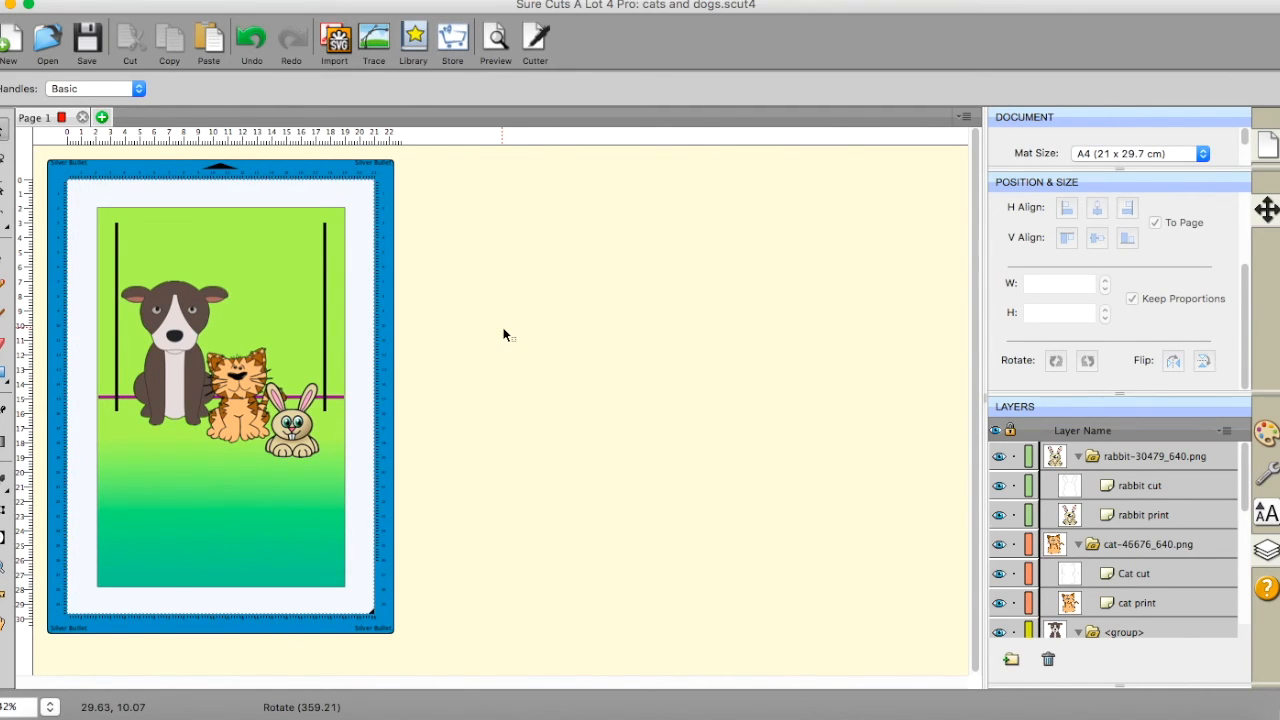
# - Preview the current page again with its registration marks and print margins, and return to the design
pyautogui.click(329, 348)
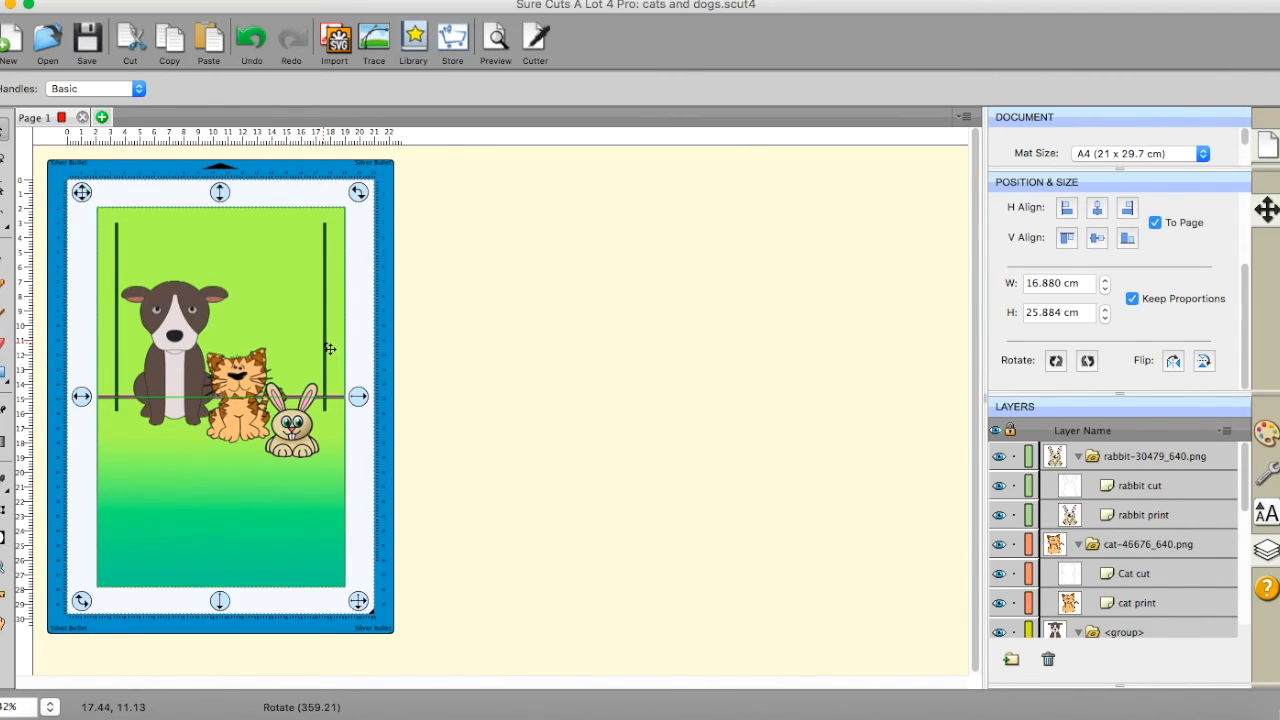
pyautogui.click(452, 314)
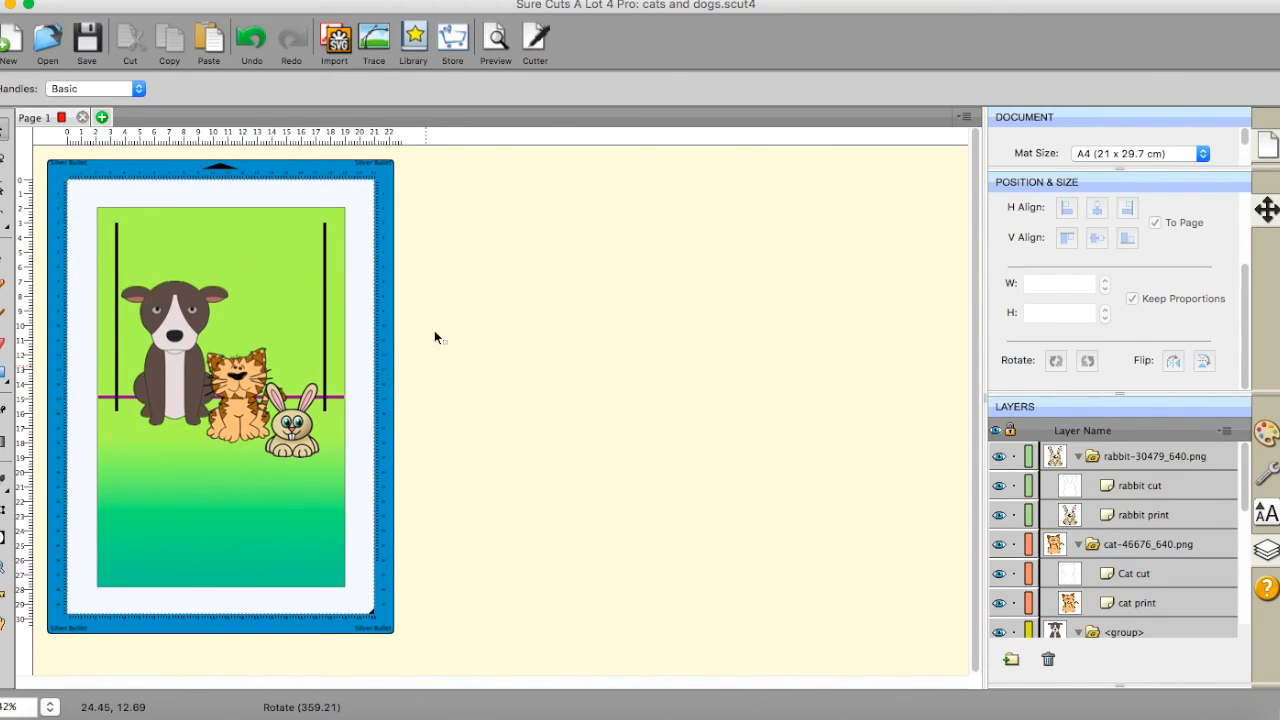
pyautogui.click(496, 40)
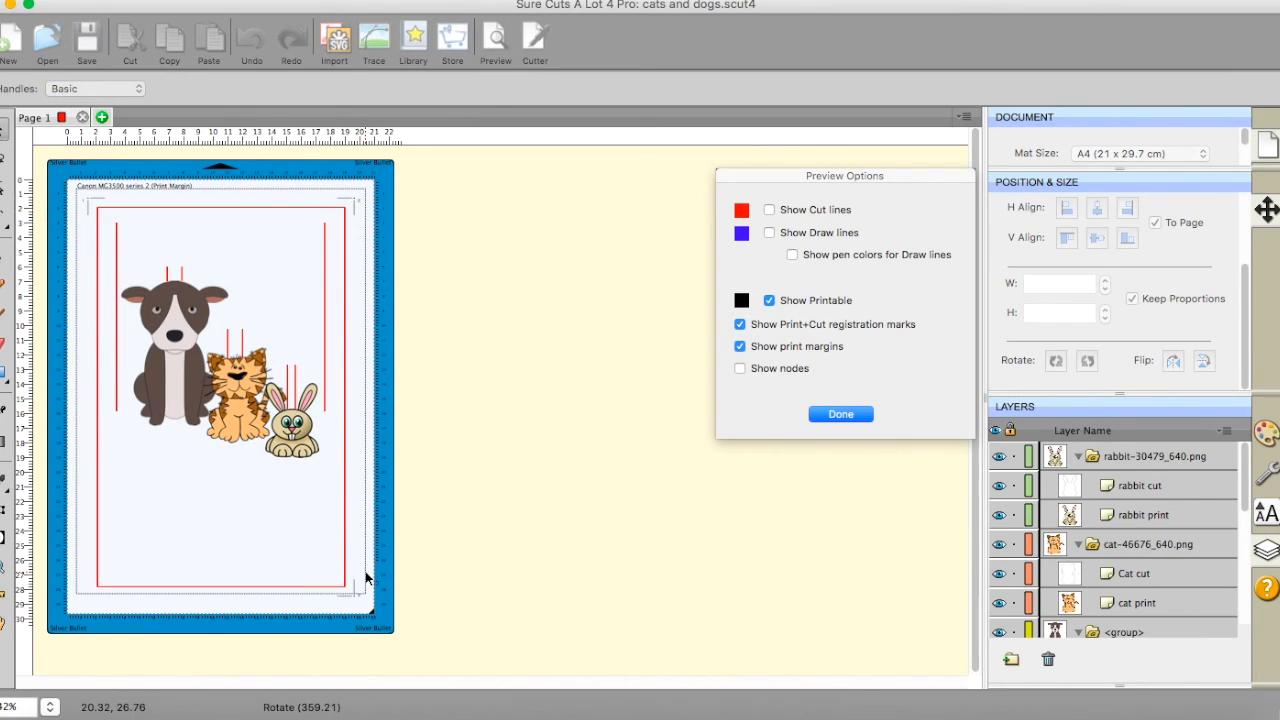
pyautogui.click(826, 414)
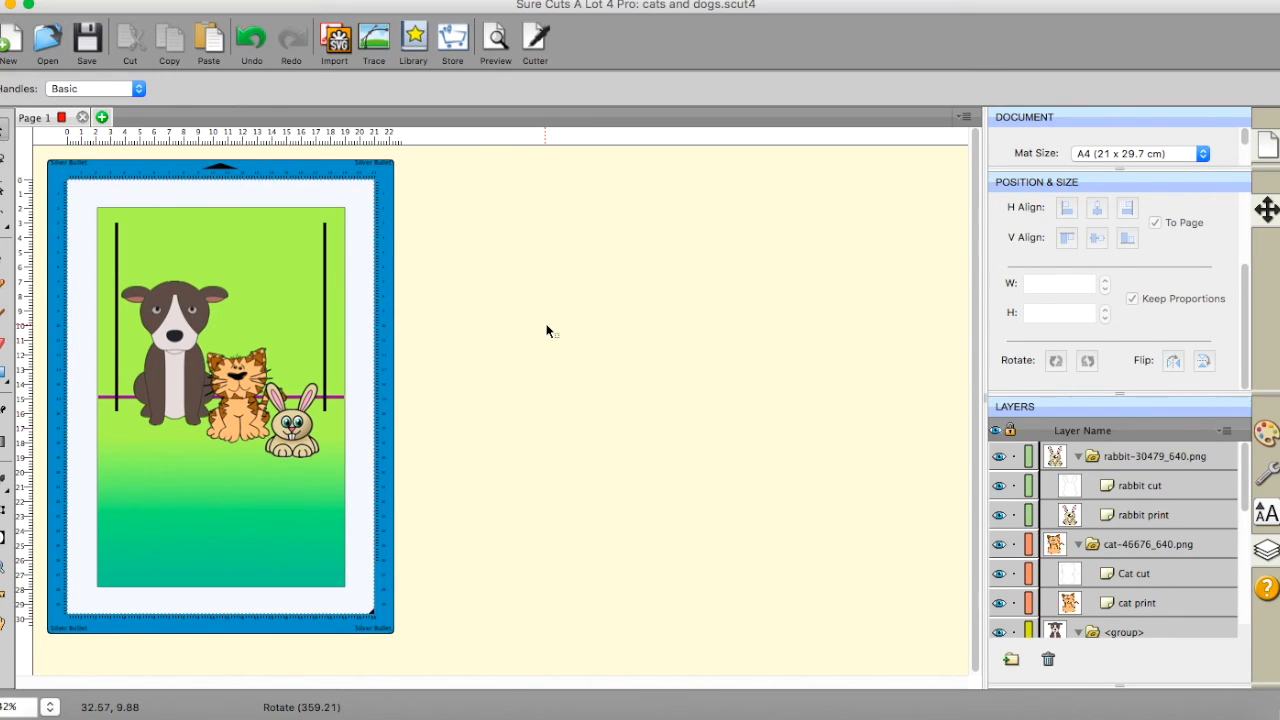
# - Place a copy of the rabbit on the empty canvas beside the mat and check it in the page preview
pyautogui.click(293, 425)
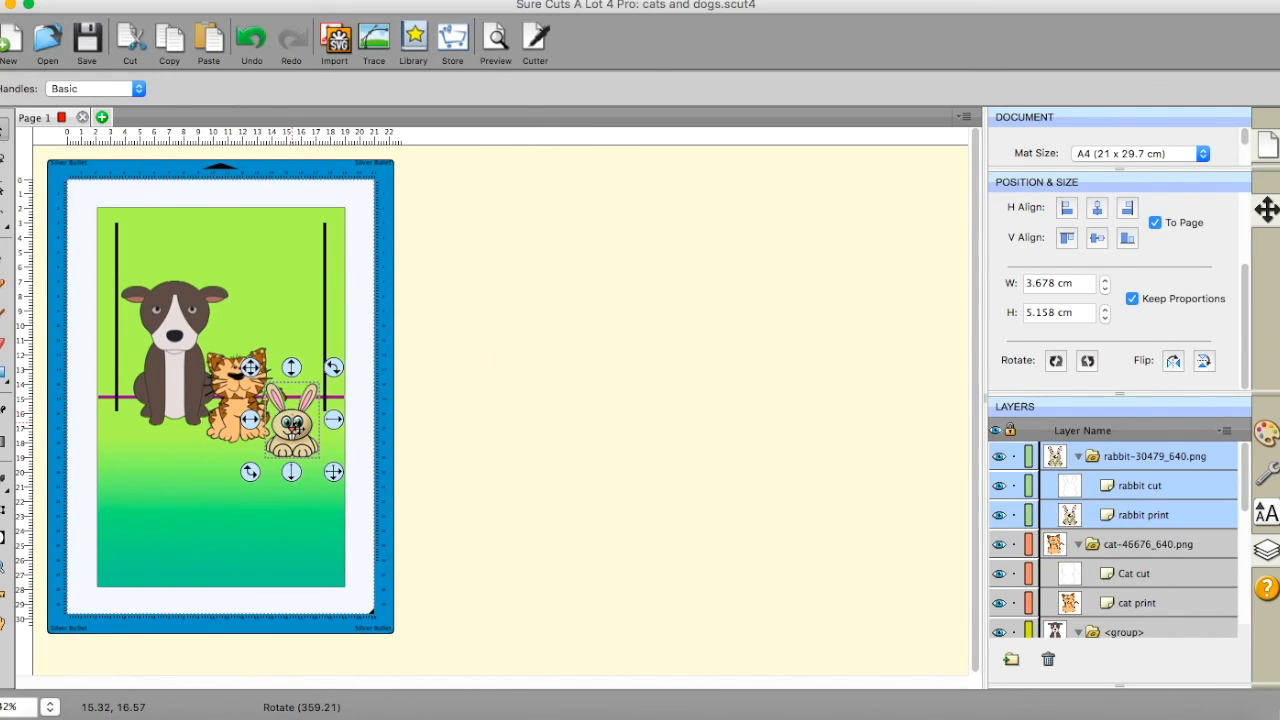
pyautogui.rightClick(293, 425)
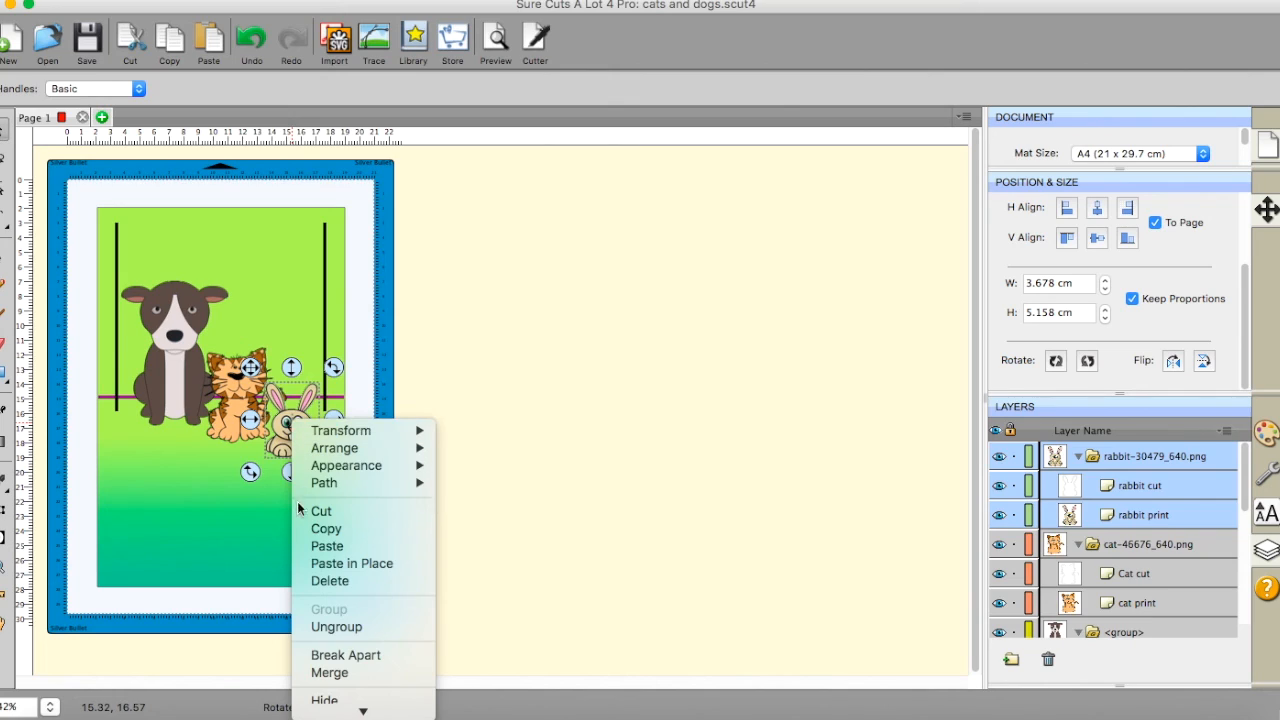
pyautogui.click(325, 527)
pyautogui.rightClick(624, 380)
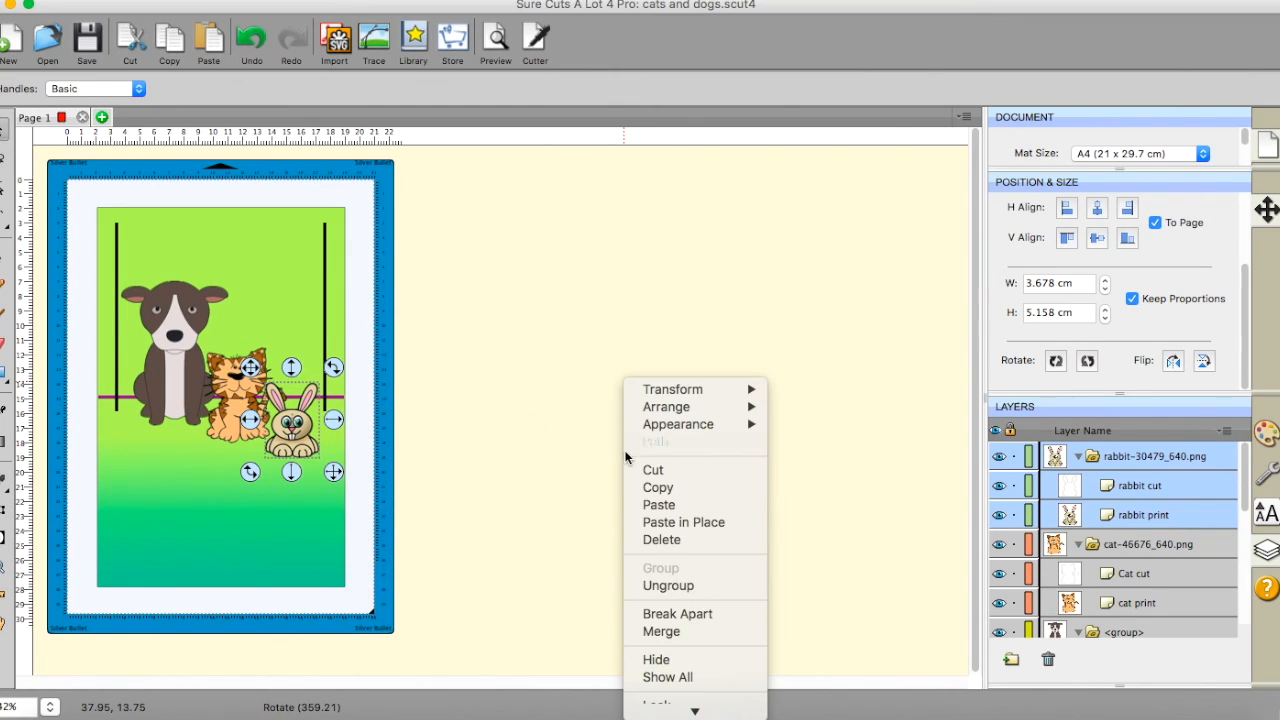
pyautogui.click(631, 504)
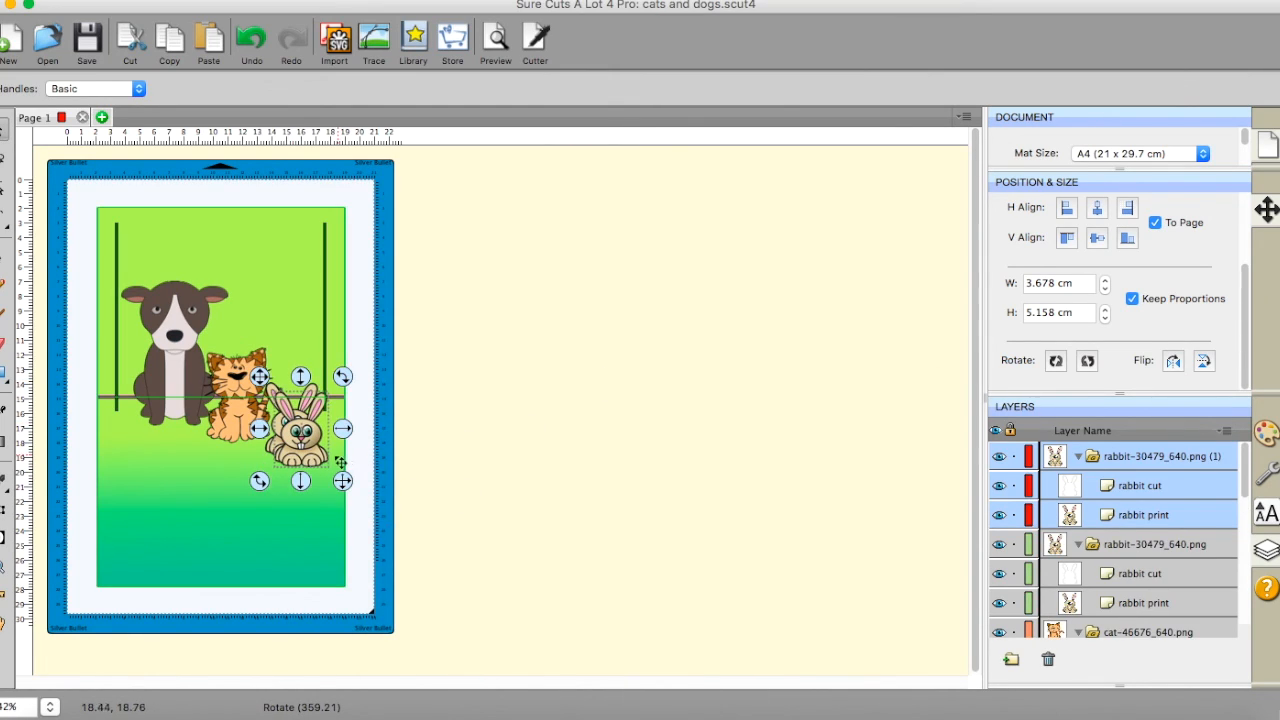
pyautogui.moveTo(326, 450); pyautogui.dragTo(635, 400)
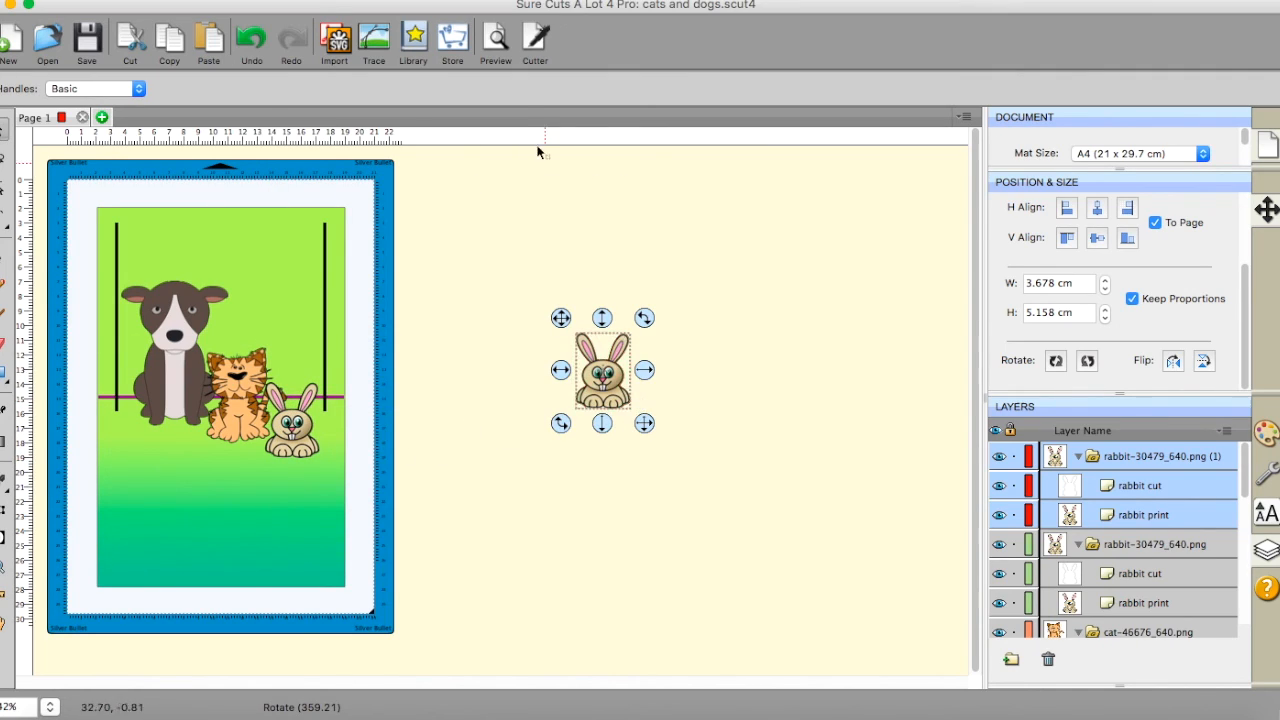
pyautogui.click(498, 44)
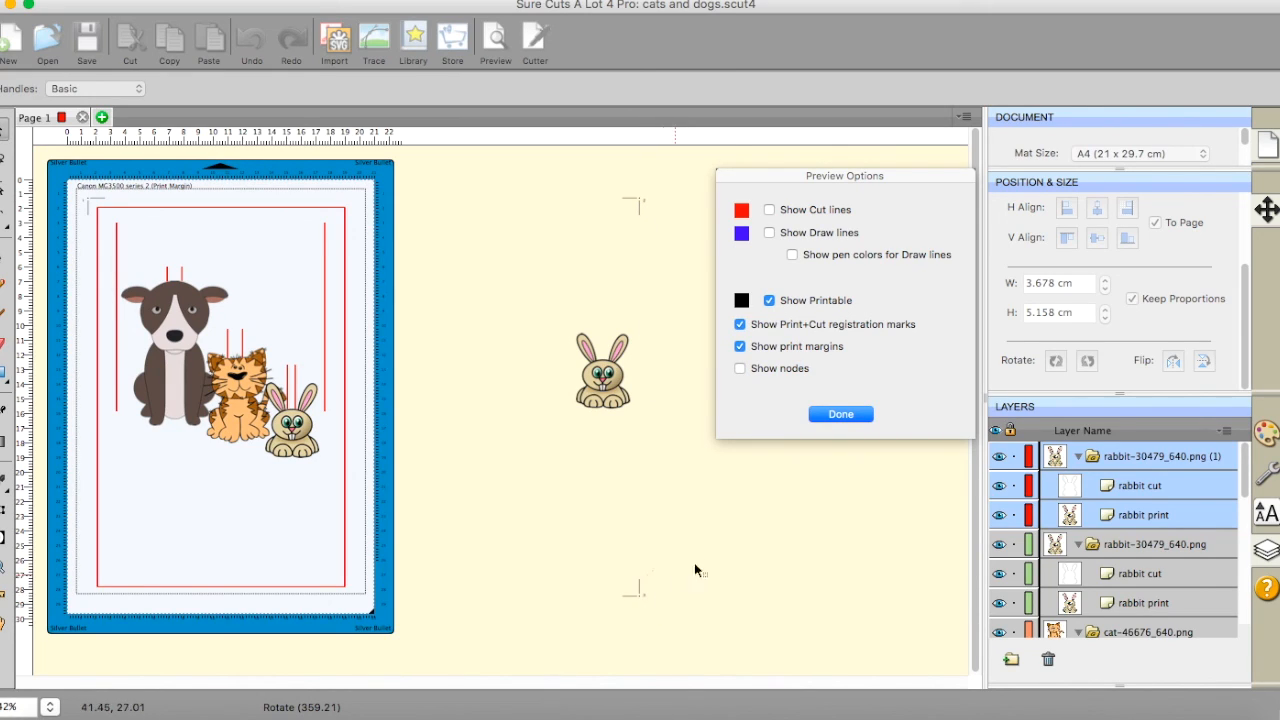
pyautogui.click(840, 415)
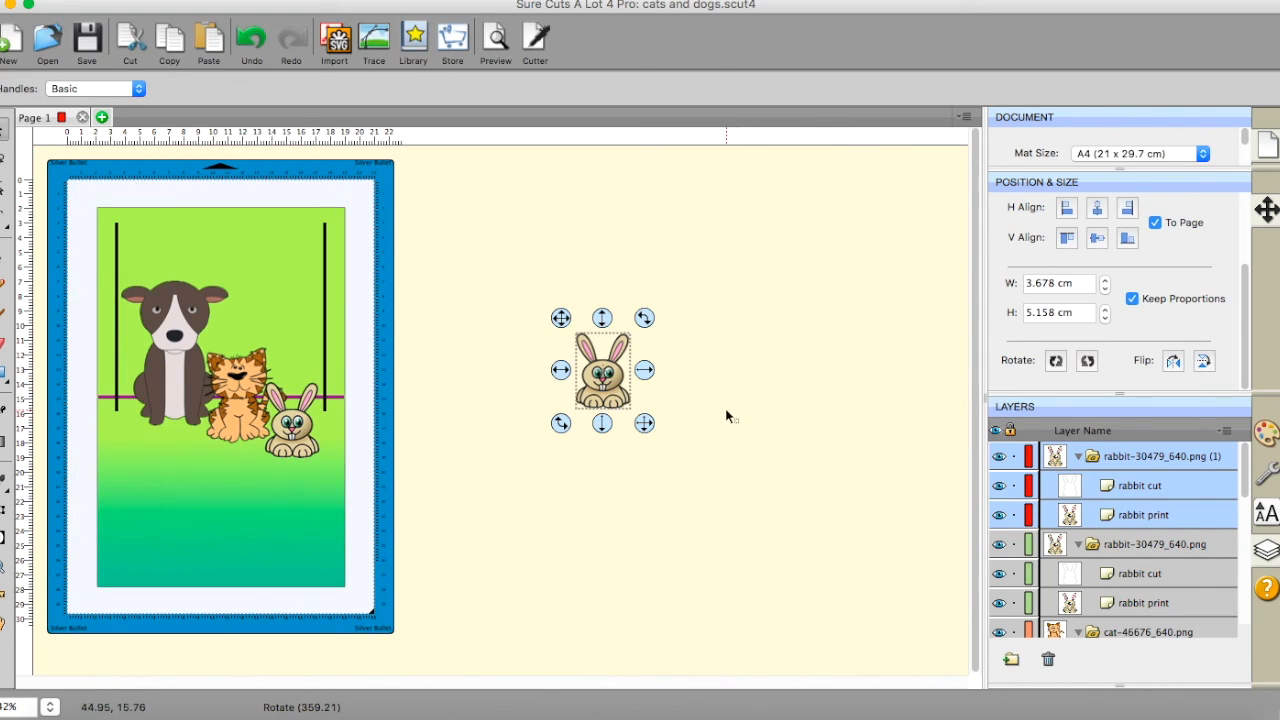